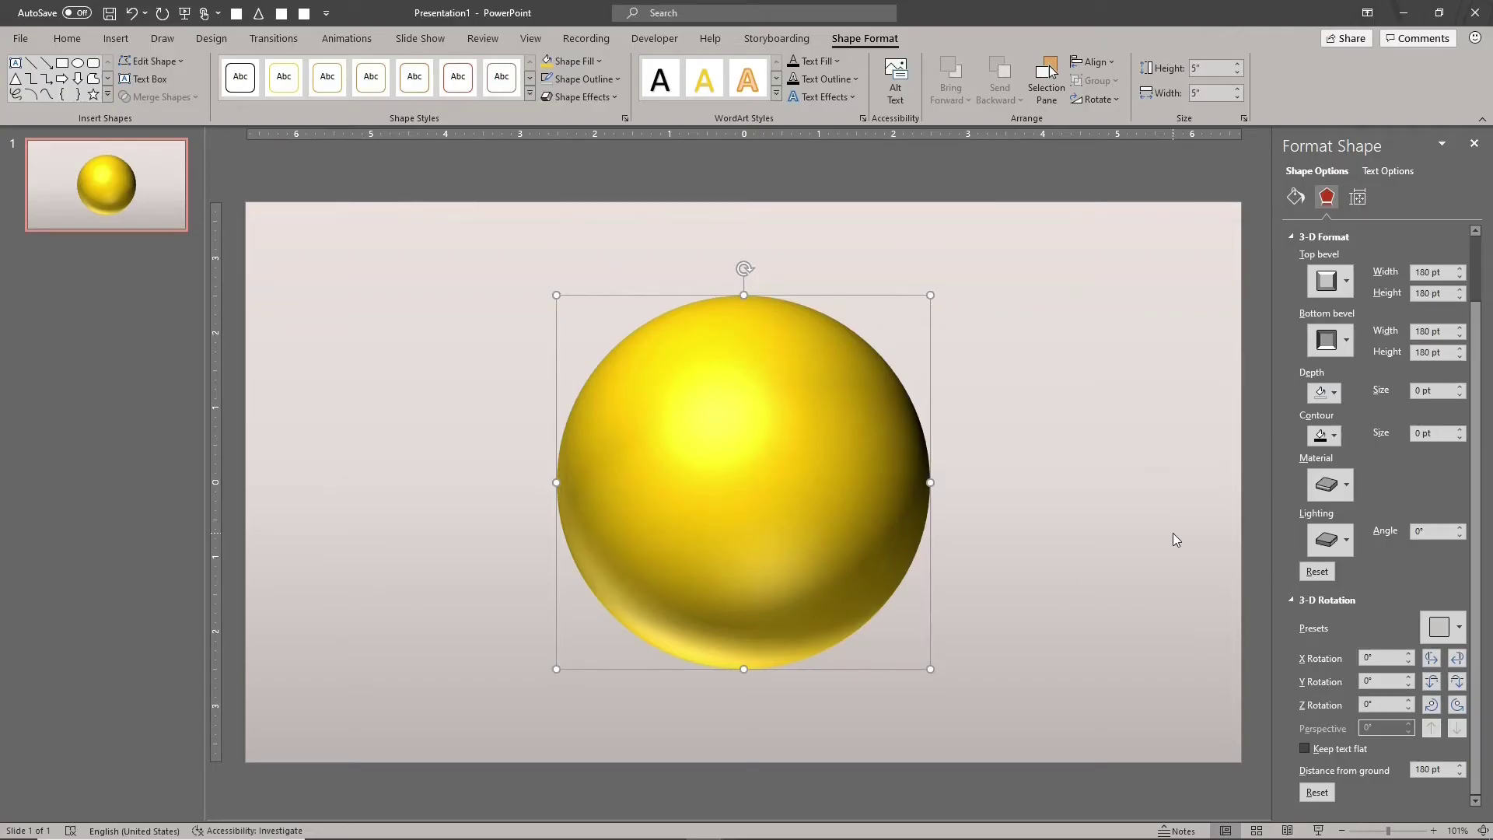
Type '3D CURVED TEXT' into the sphere via Edit Text.
left_click(758, 511)
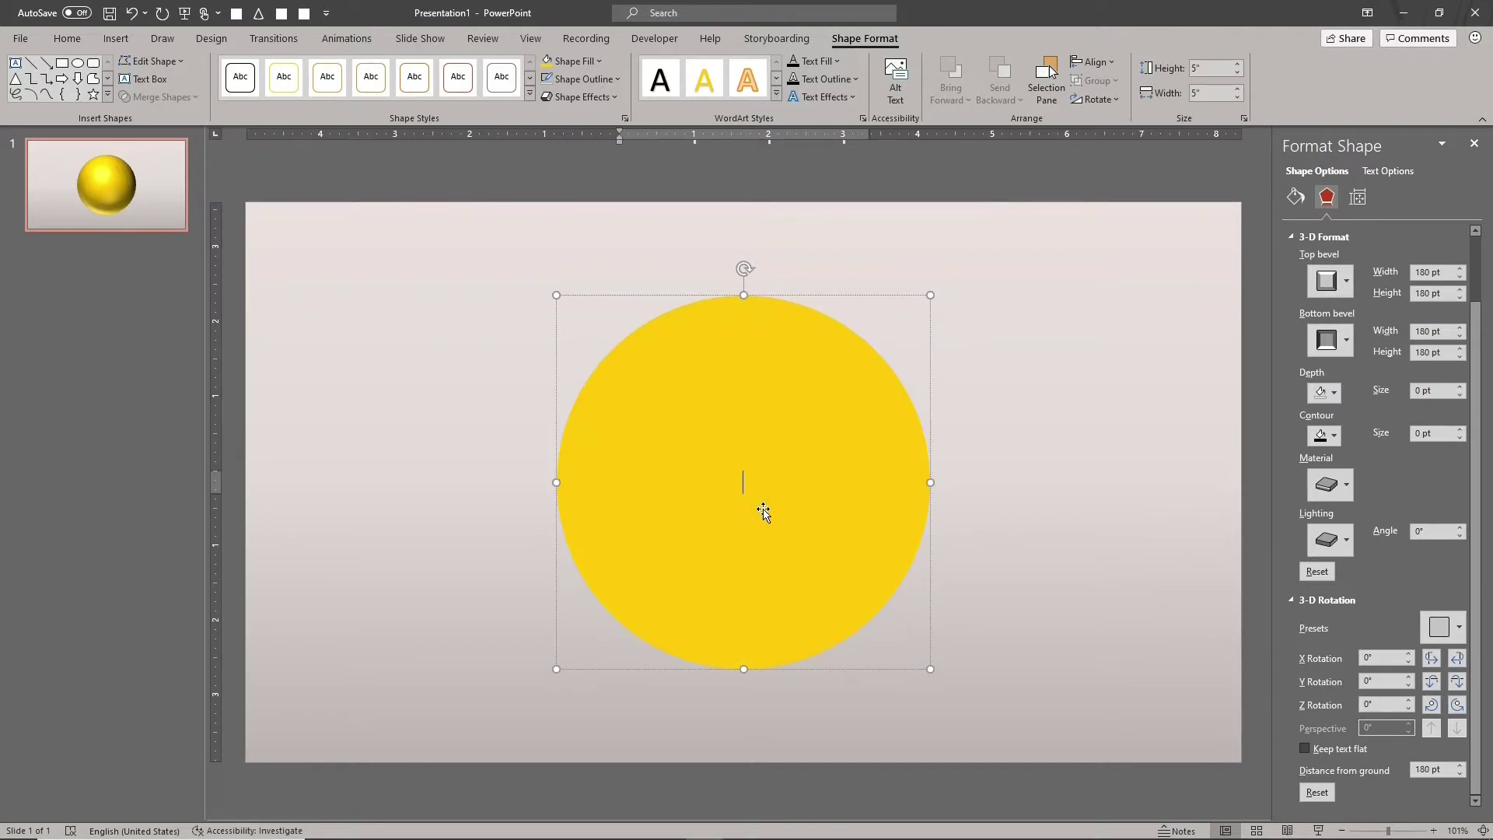
left_click(977, 482)
left_click(736, 526)
right_click(737, 530)
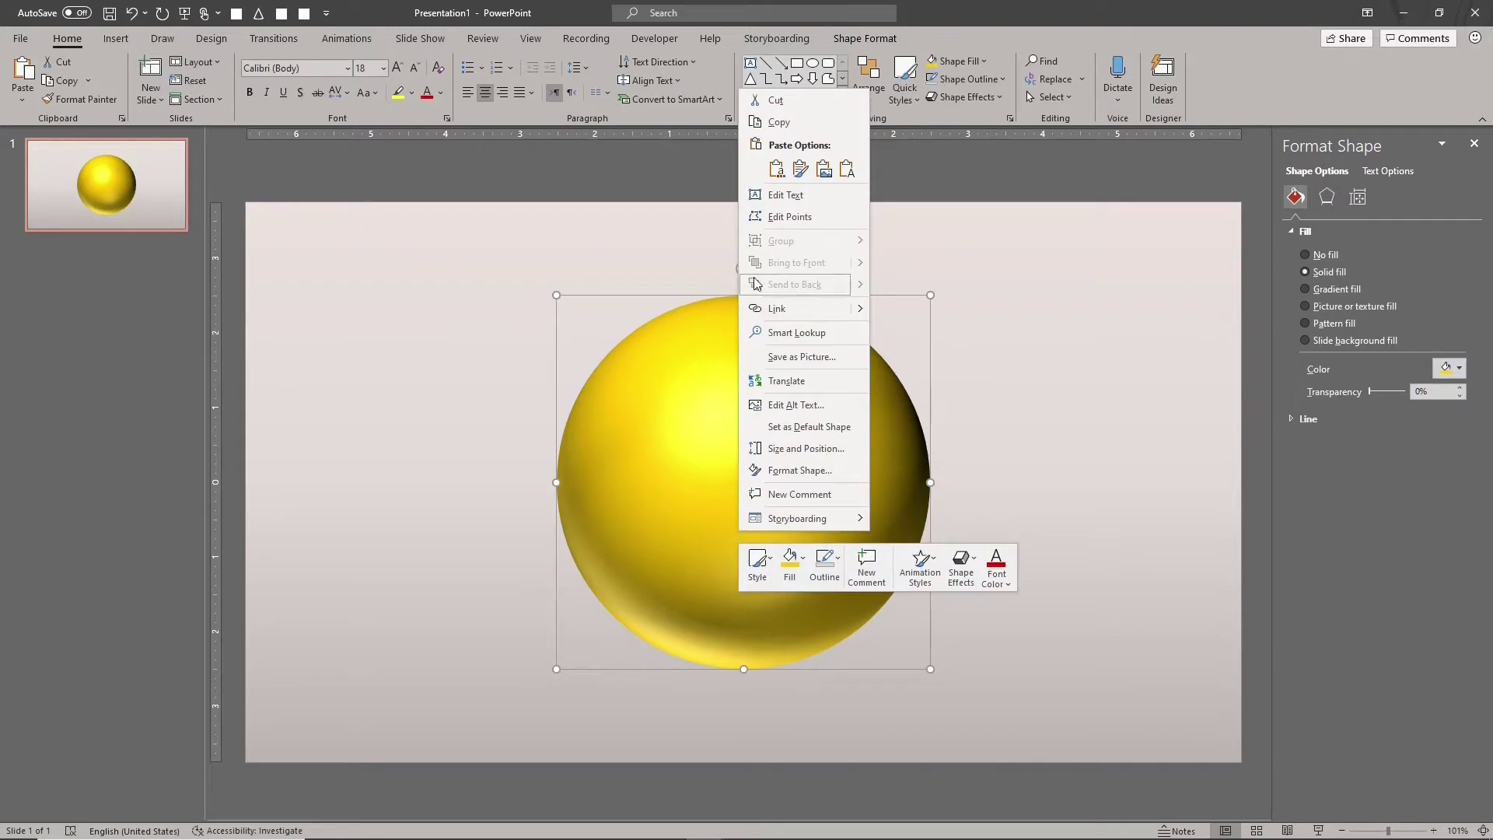
left_click(782, 201)
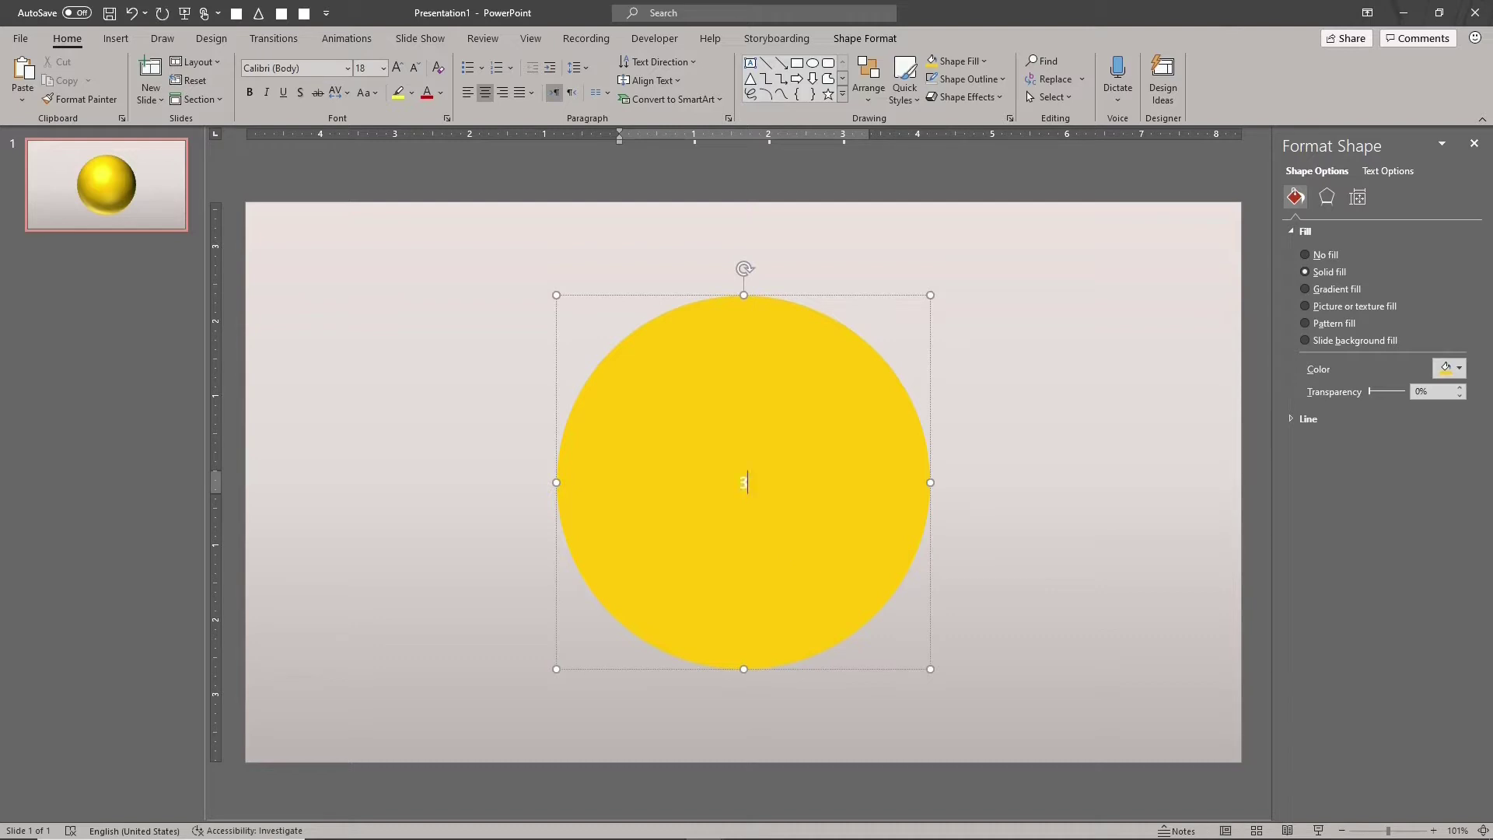
type("3D CURVED TEXT")
key("Escape")
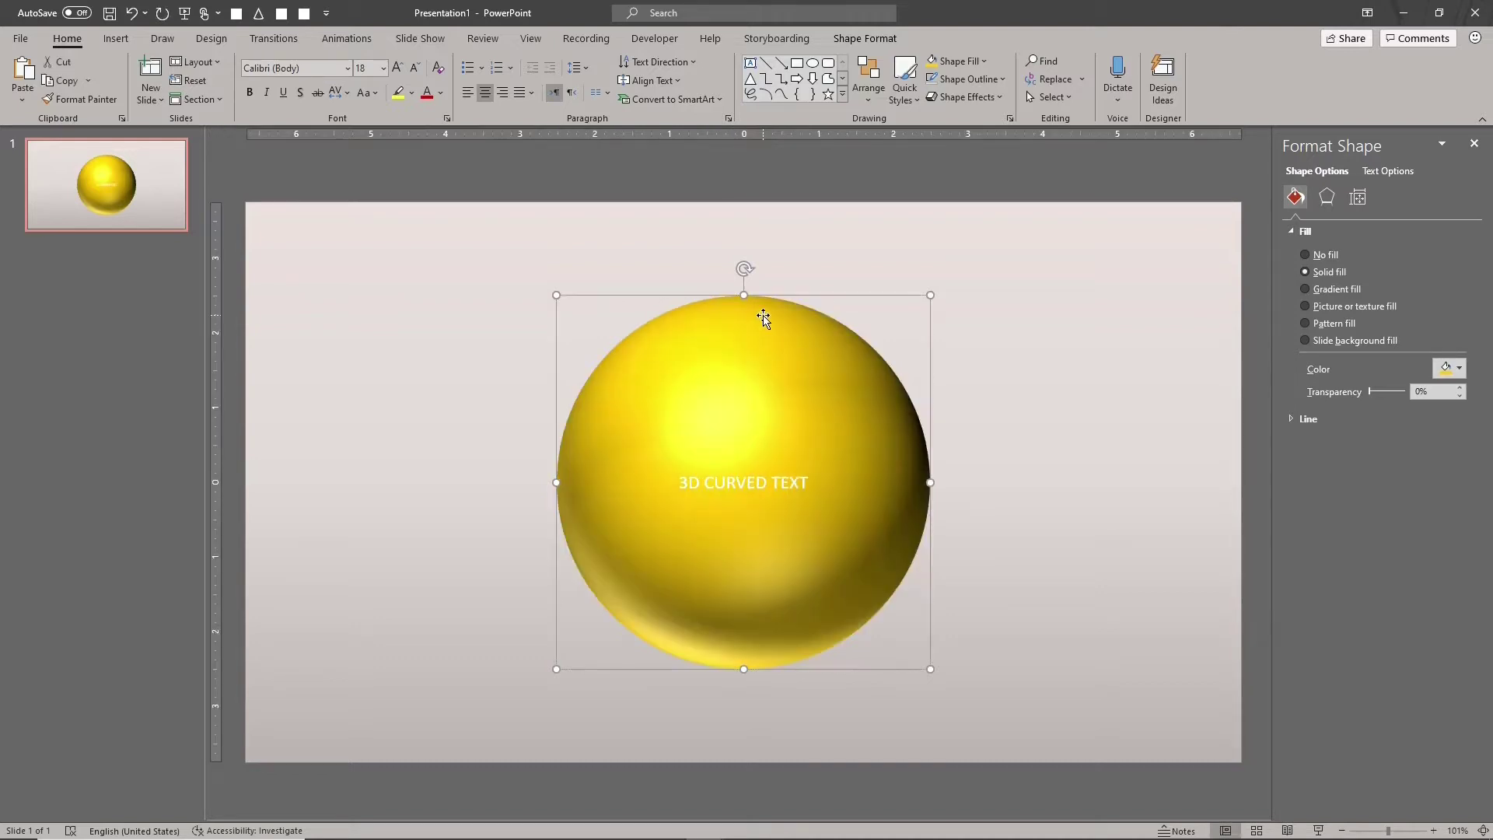
Format the label in dark grey Arial Black at 28 pt.
left_click(442, 94)
left_click(446, 154)
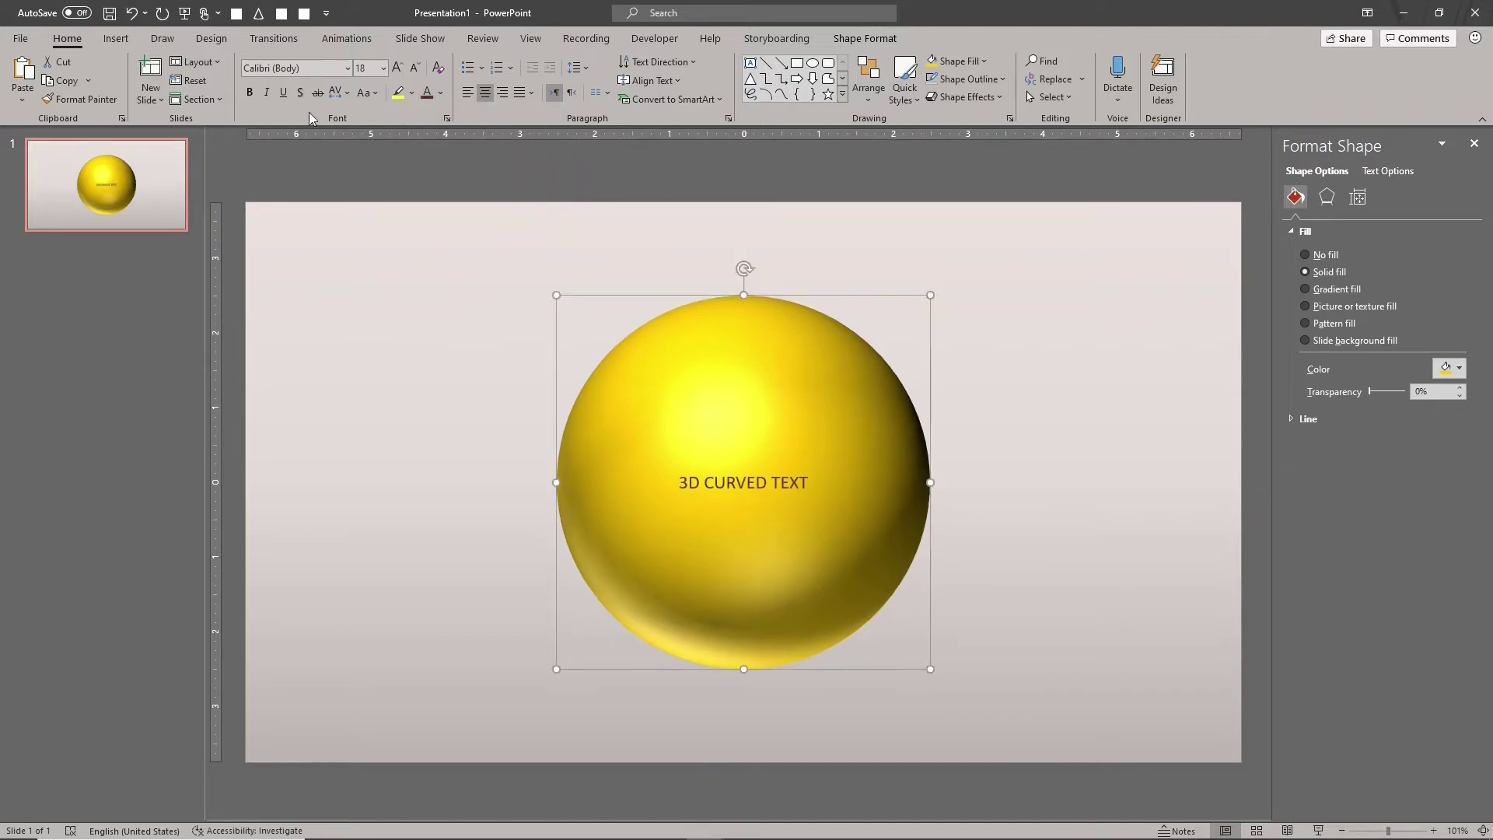
left_click(345, 68)
left_click(311, 442)
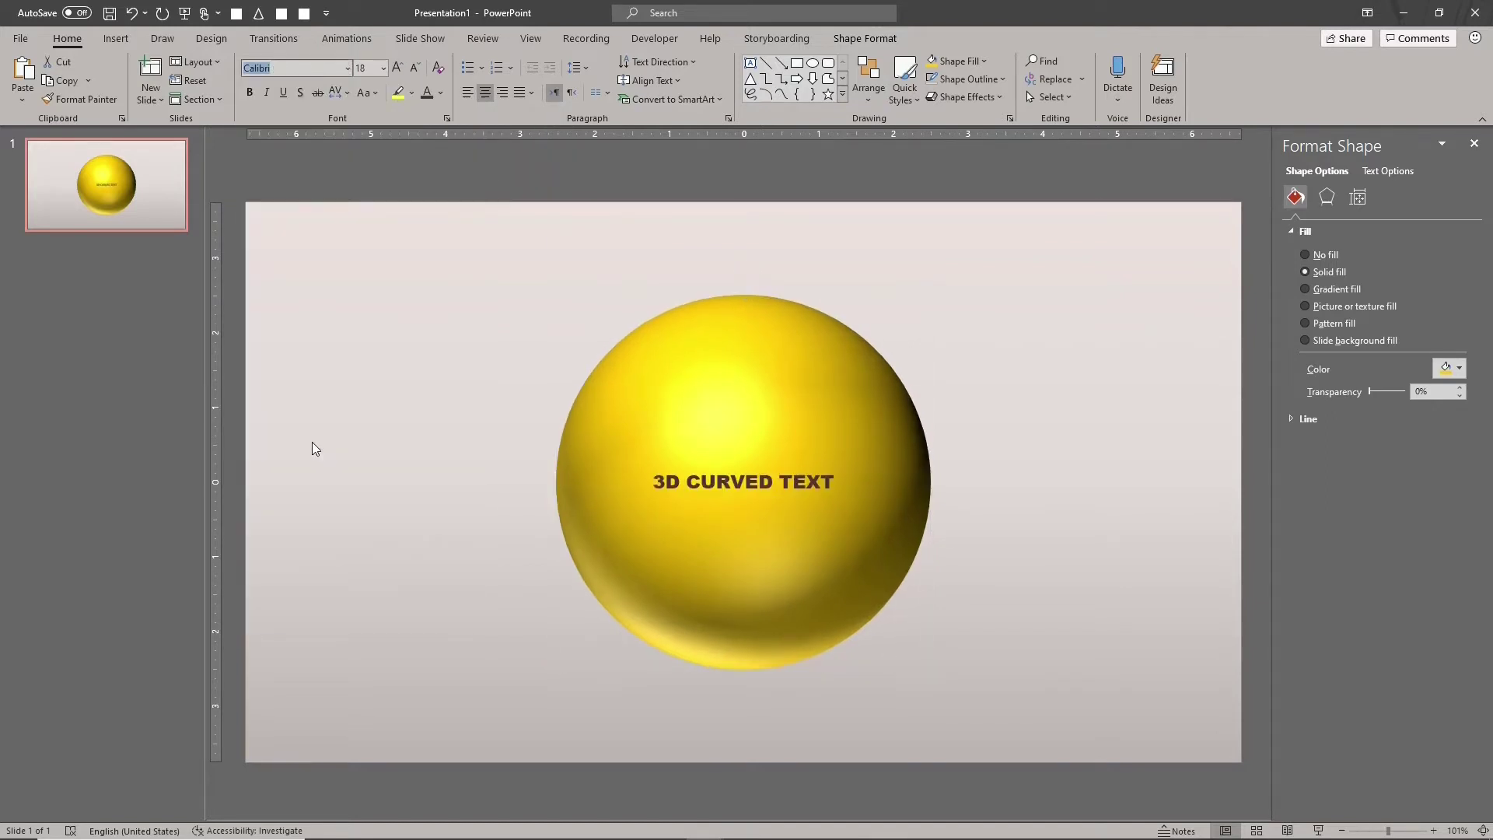
left_click(397, 67)
left_click(398, 67)
left_click(397, 67)
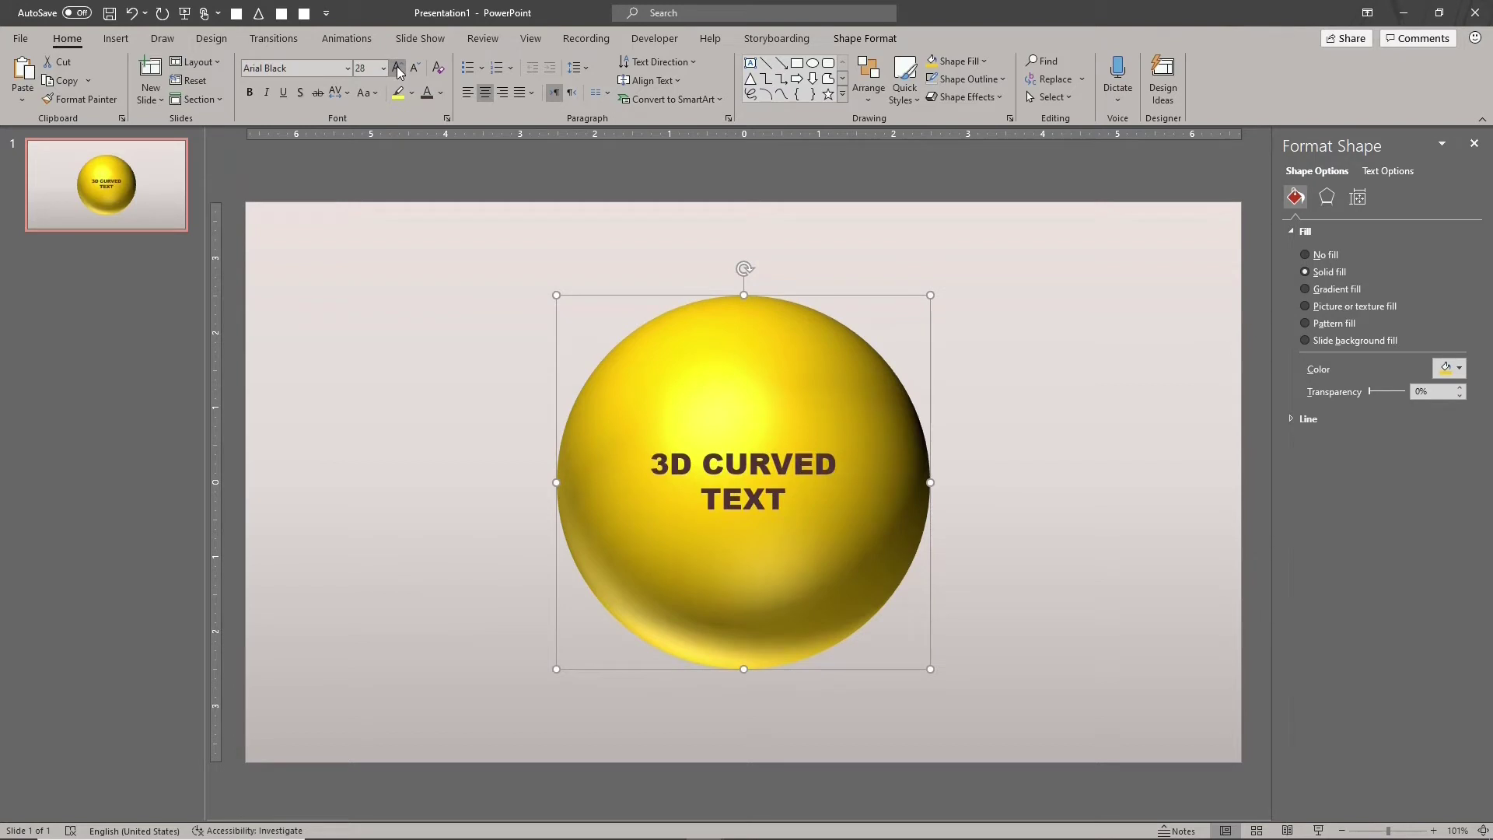
Turn off Wrap text in shape so the label stays on one line.
left_click(1359, 198)
left_click(1292, 272)
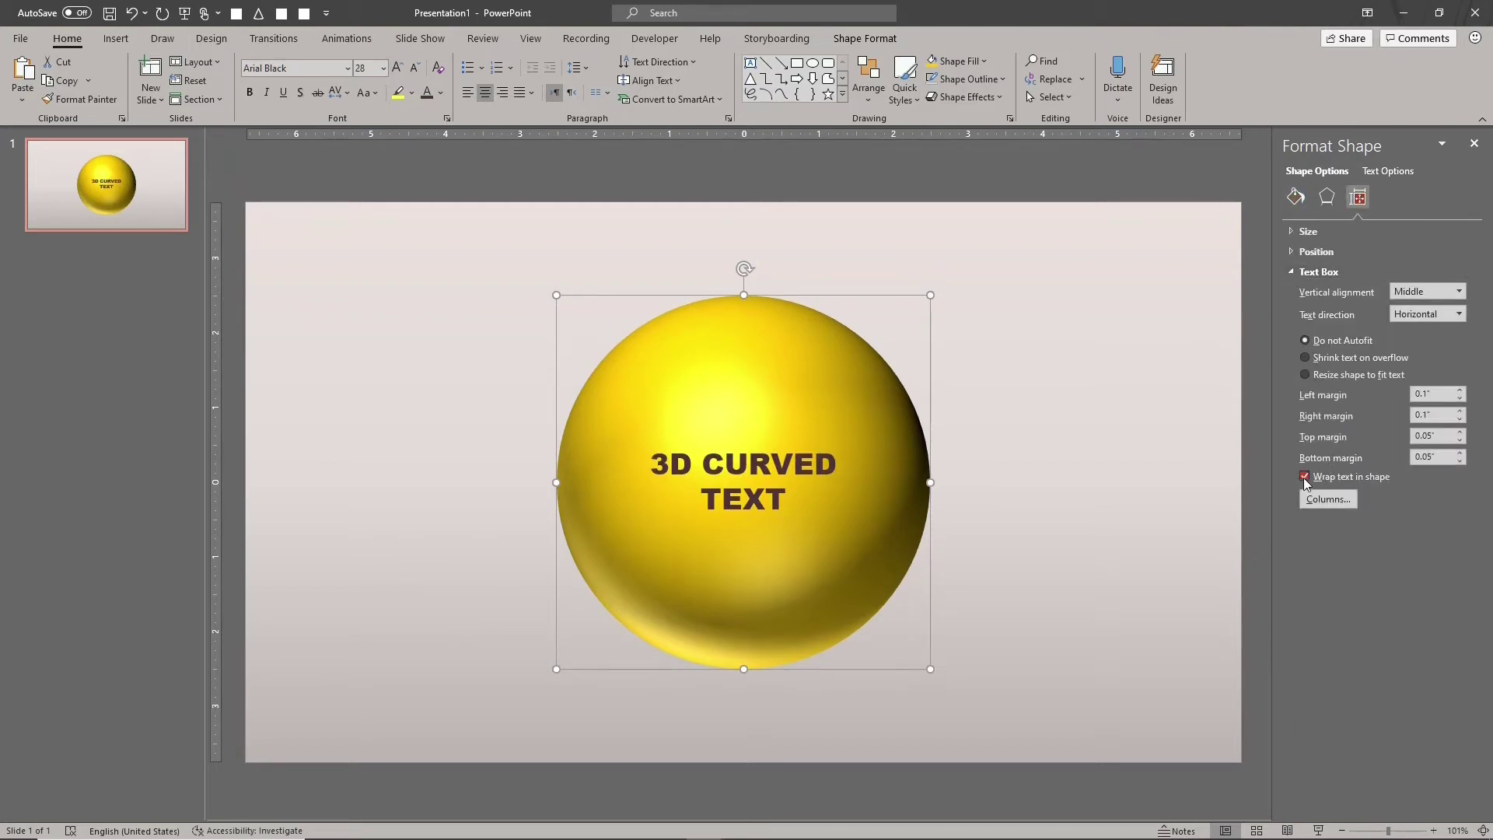
left_click(1304, 477)
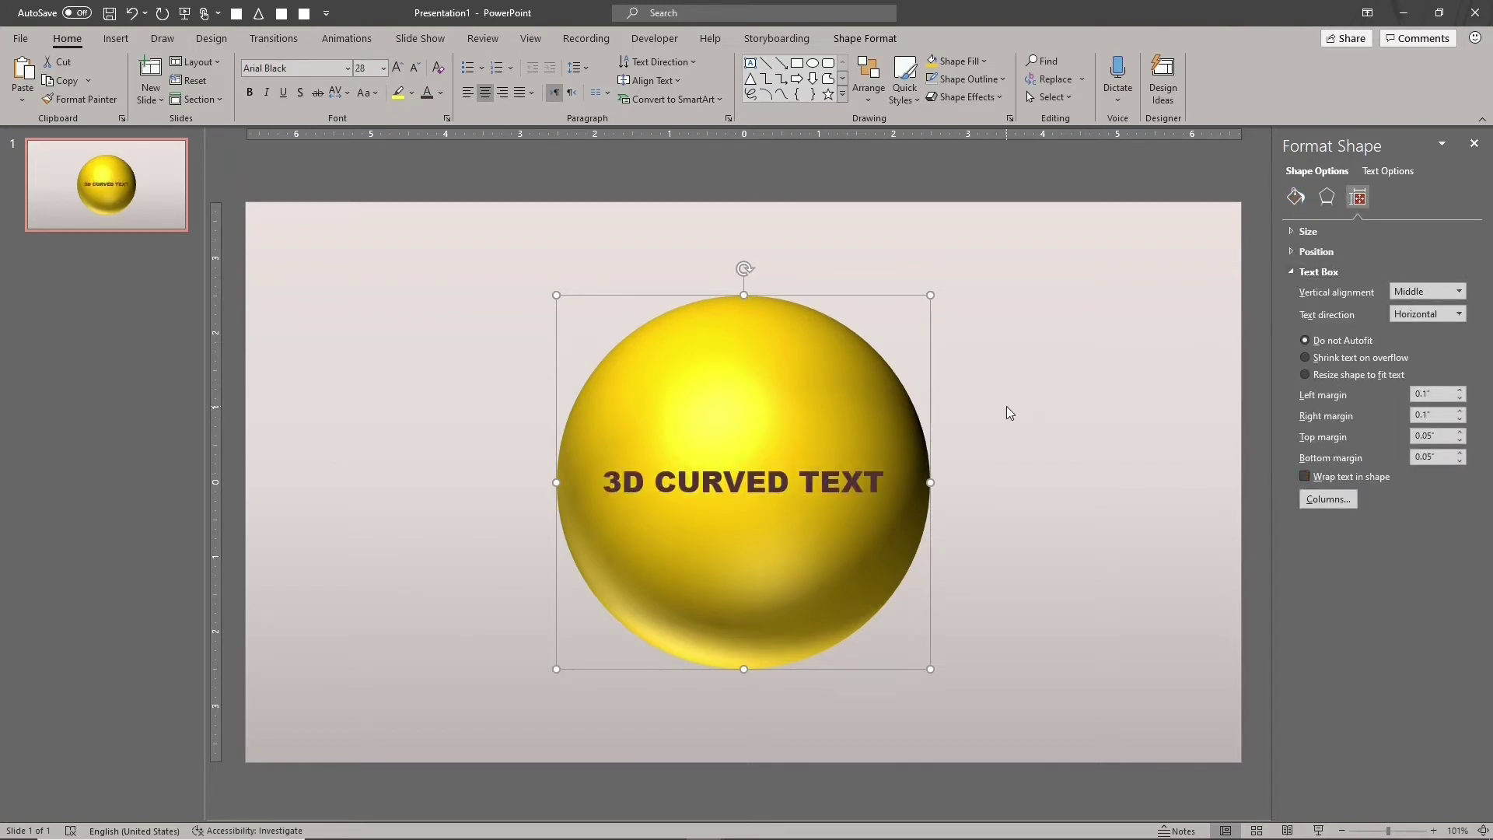
Set the sphere's 3-D rotation to X 315° and Y 0°.
left_click(1326, 197)
left_click(1431, 734)
left_click(1431, 733)
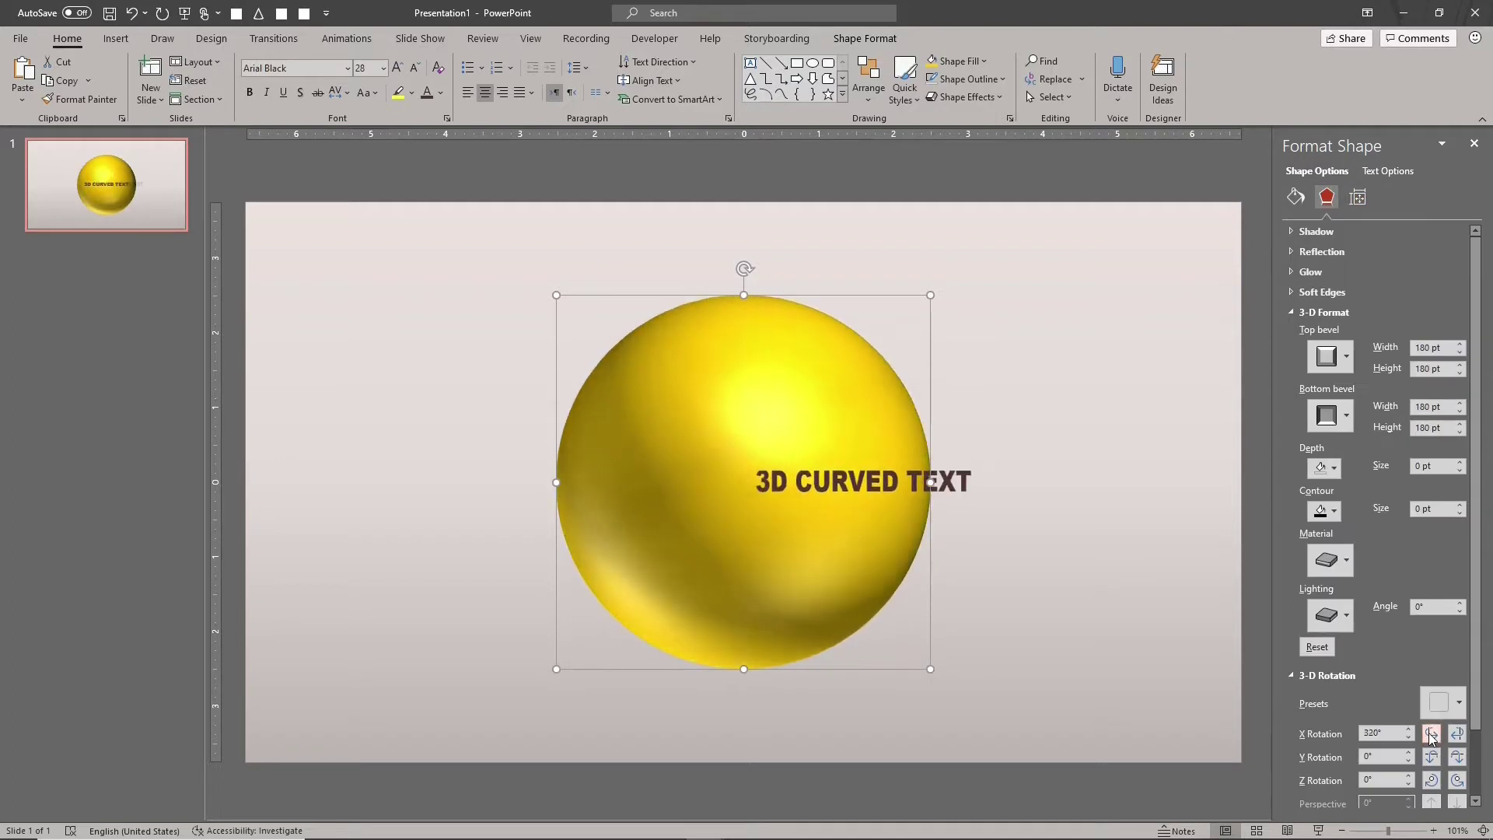
left_click(1432, 756)
left_click(1432, 756)
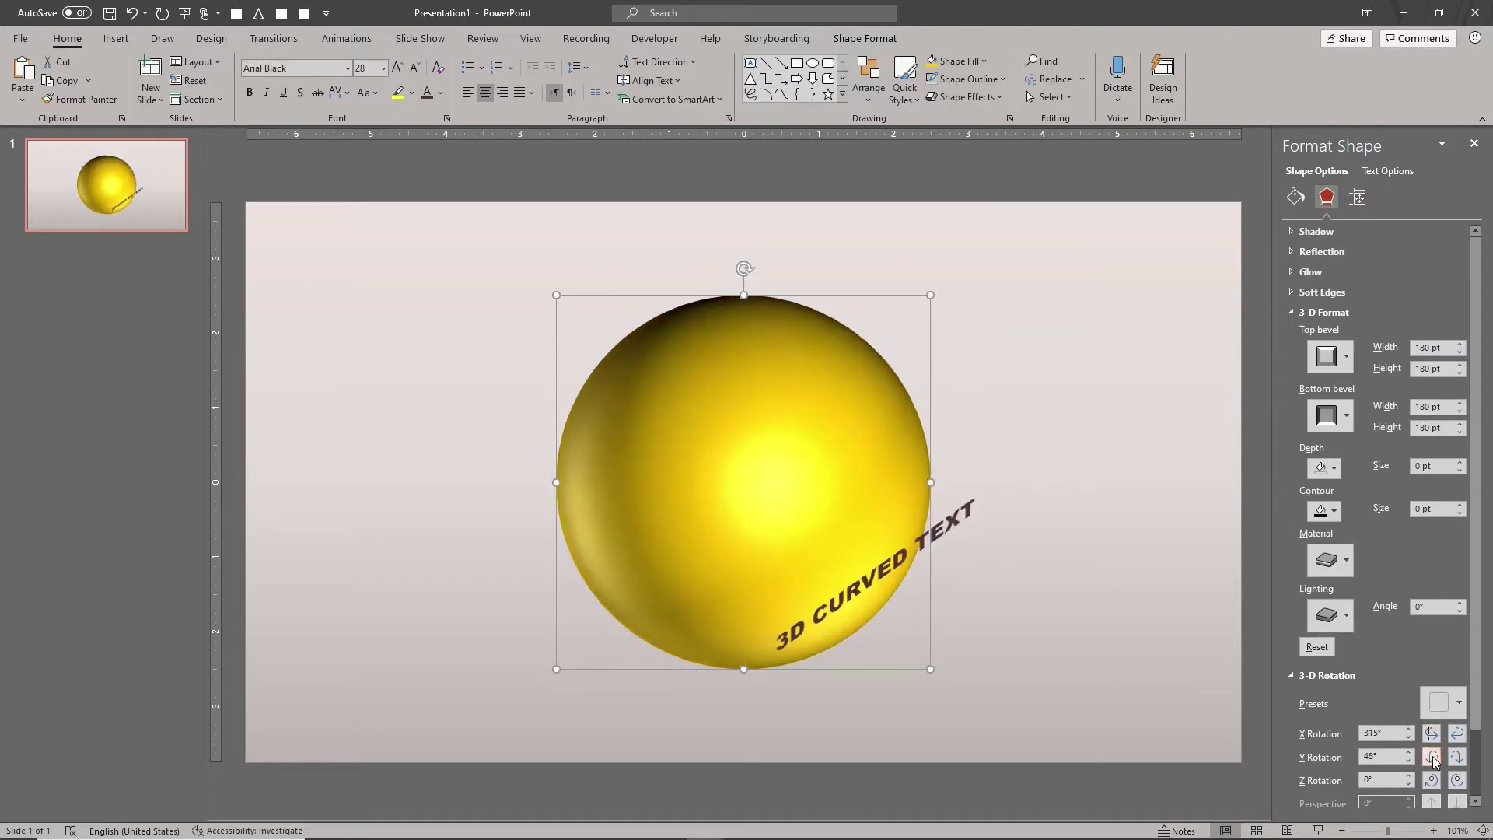
left_click(1456, 757)
left_click(1432, 756)
left_click(1431, 757)
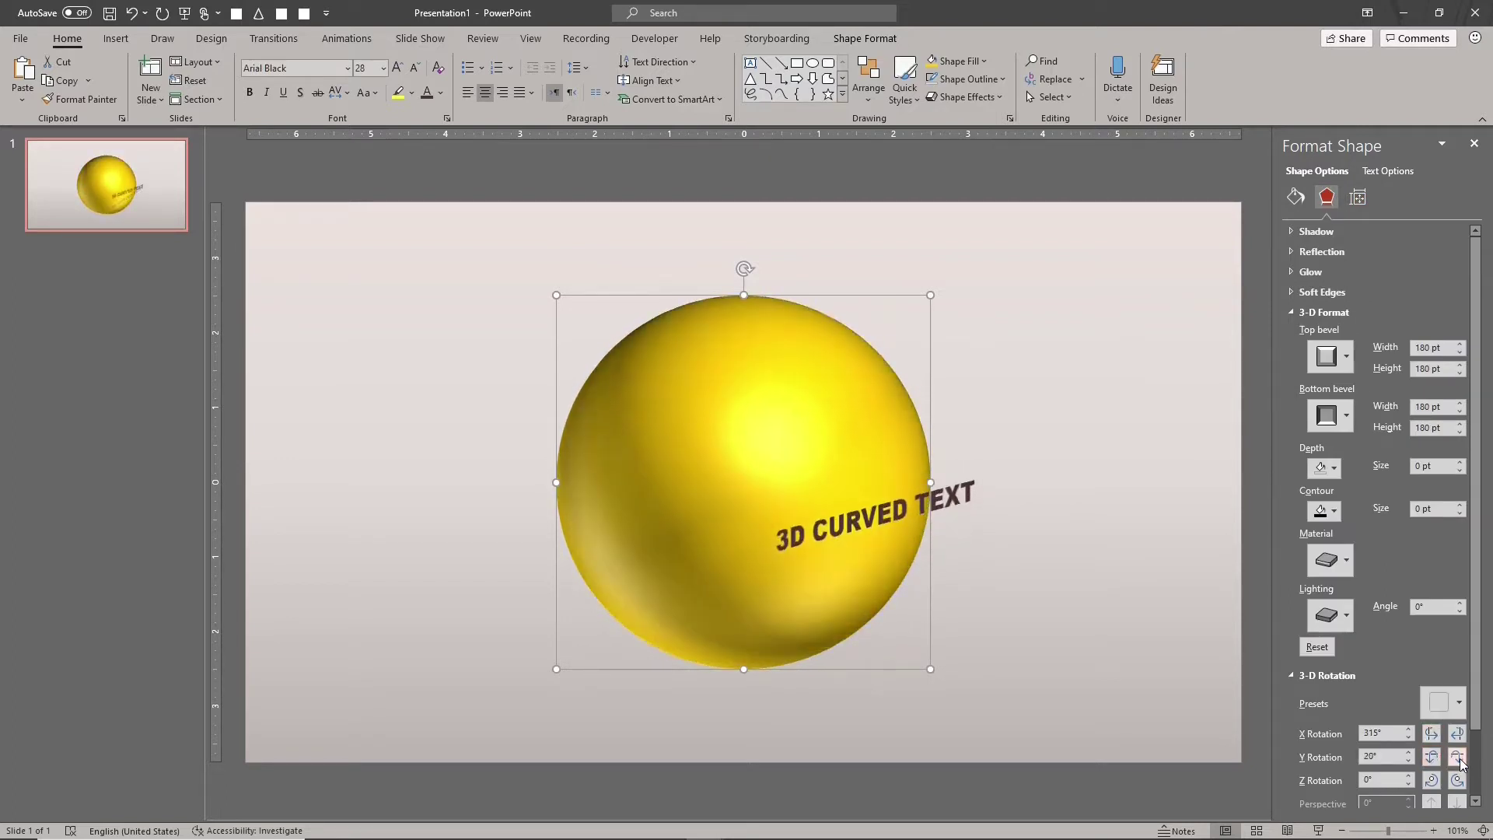
left_click(1431, 756)
left_click(1431, 756)
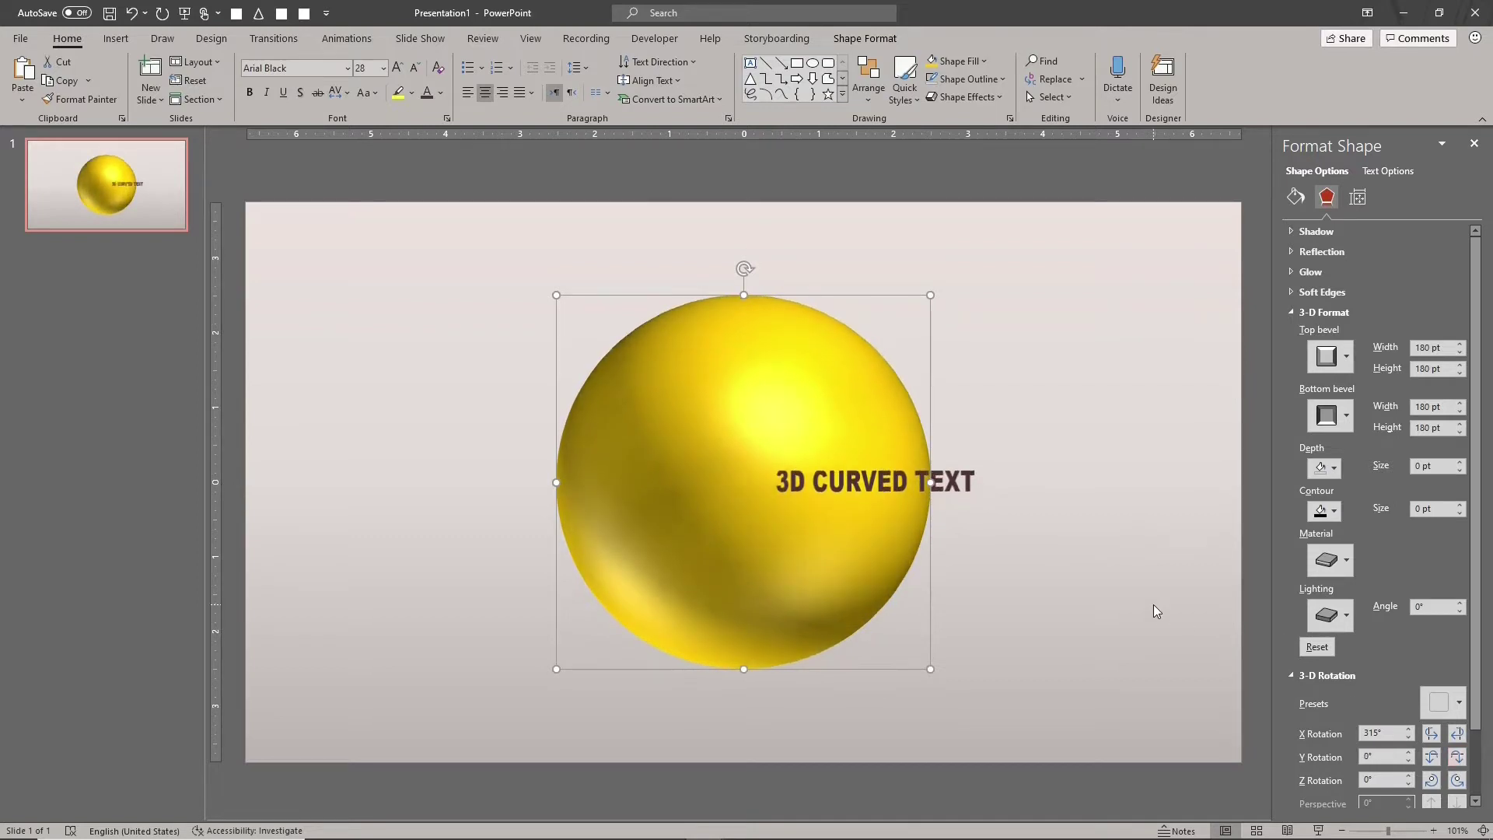
Select and delete the '3D CURVED TEXT' label from the sphere.
left_click(914, 489)
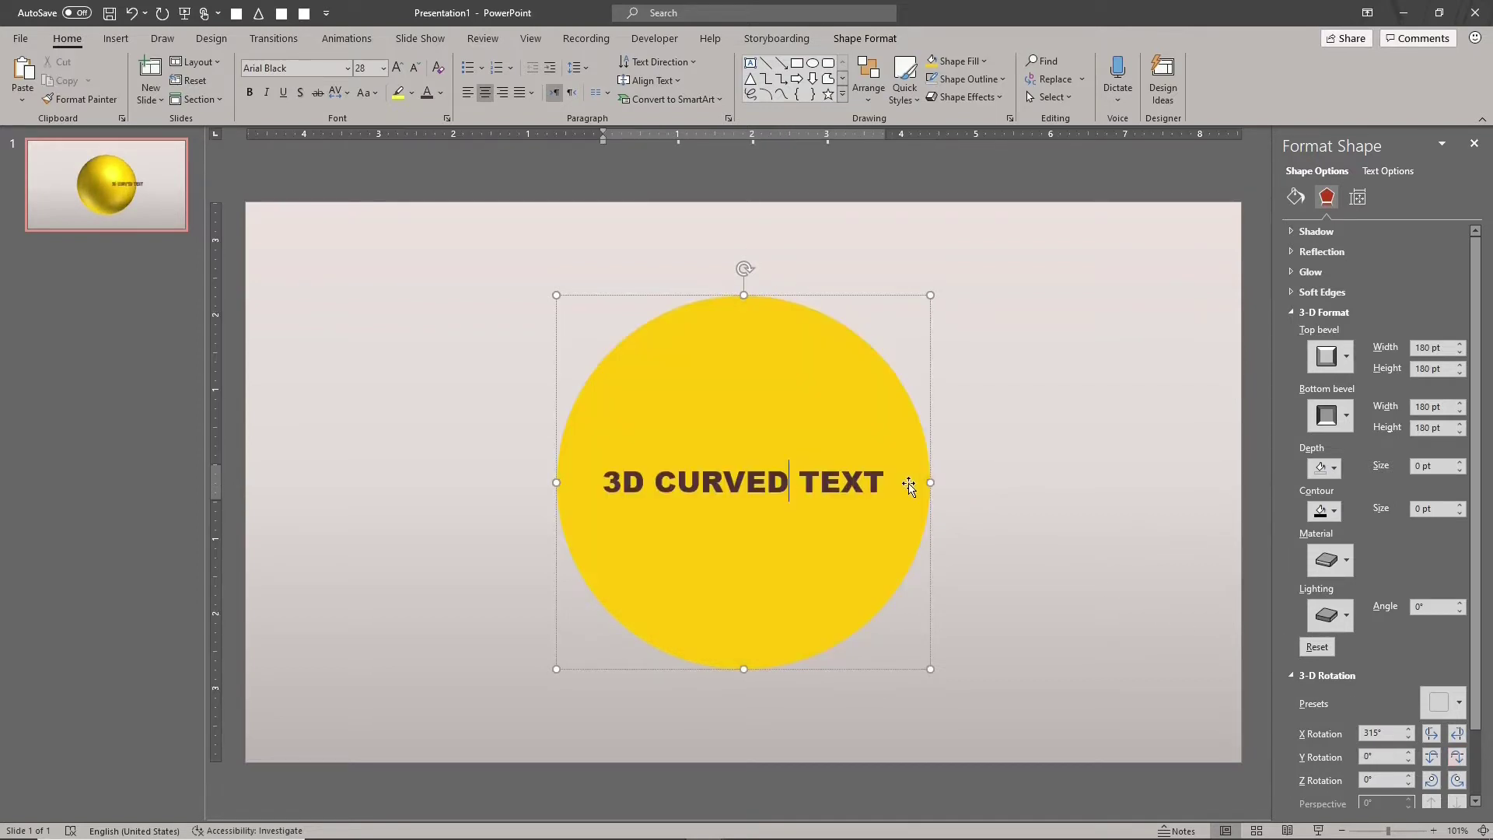
triple_click(816, 485)
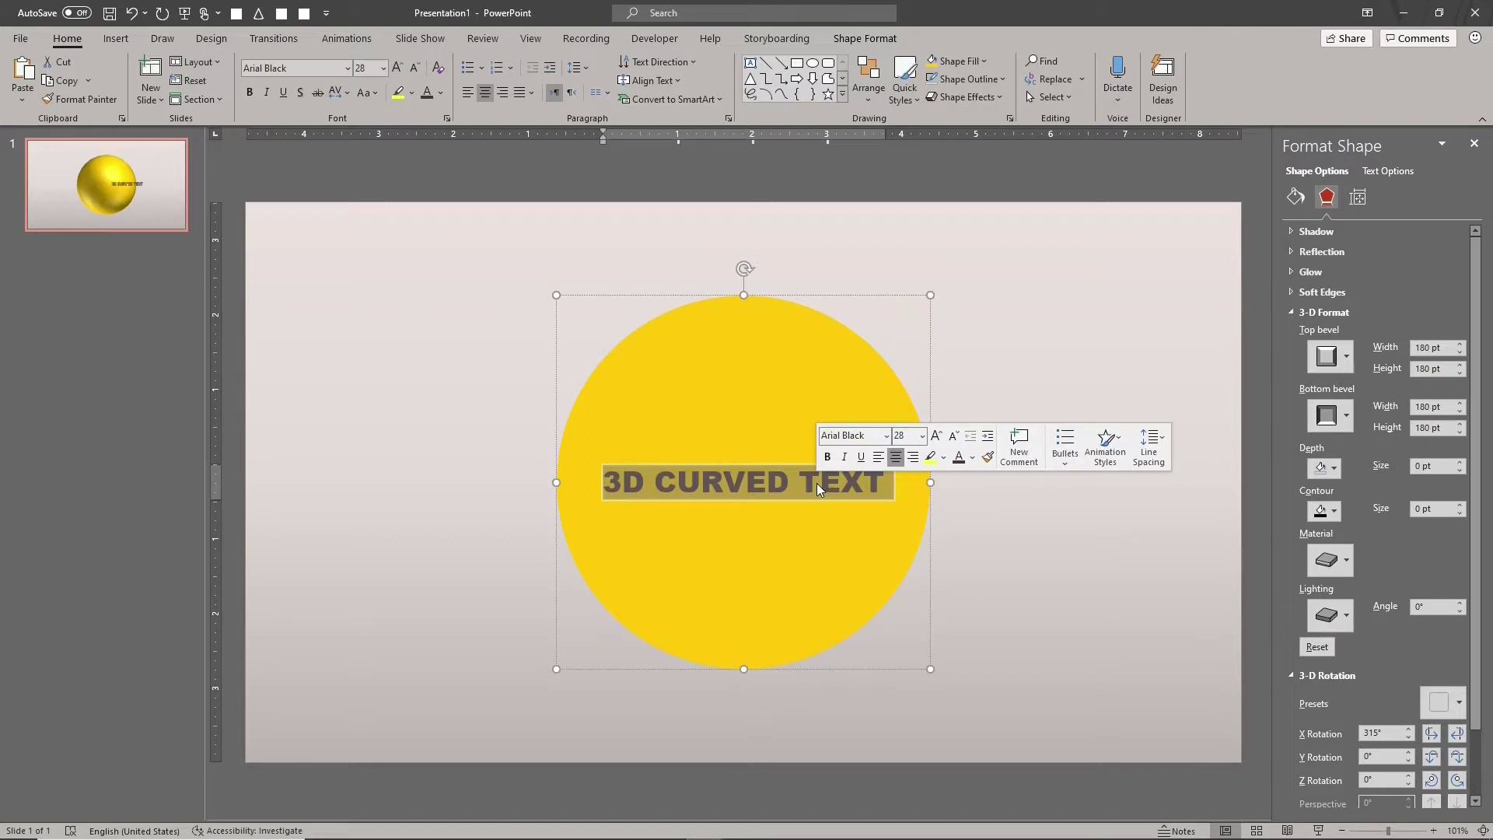
key("Delete")
left_click(1000, 448)
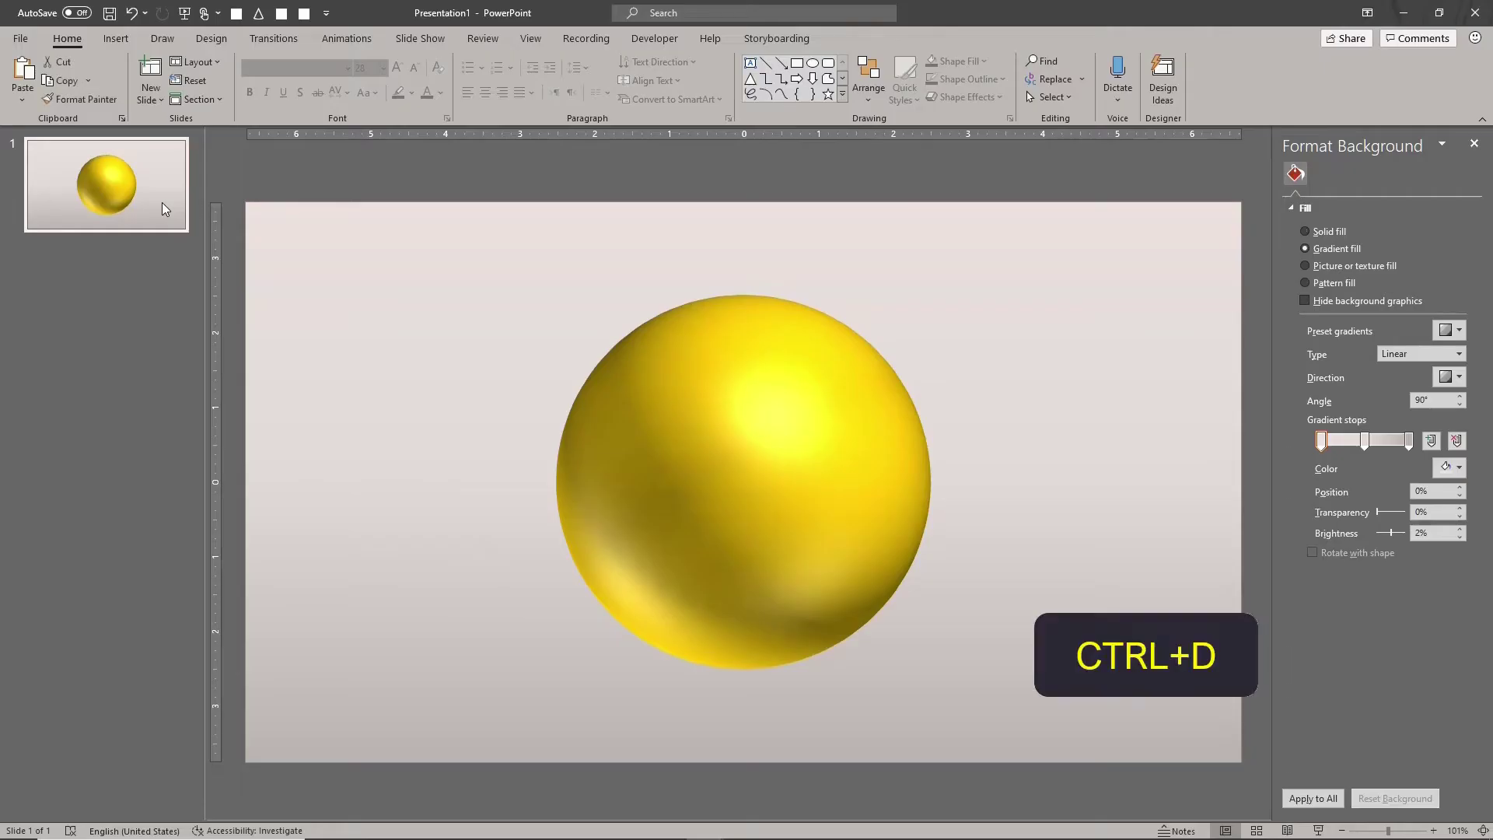
Reset slide 1's sphere 3-D format so it becomes a flat yellow circle.
left_click(151, 199)
left_click(782, 476)
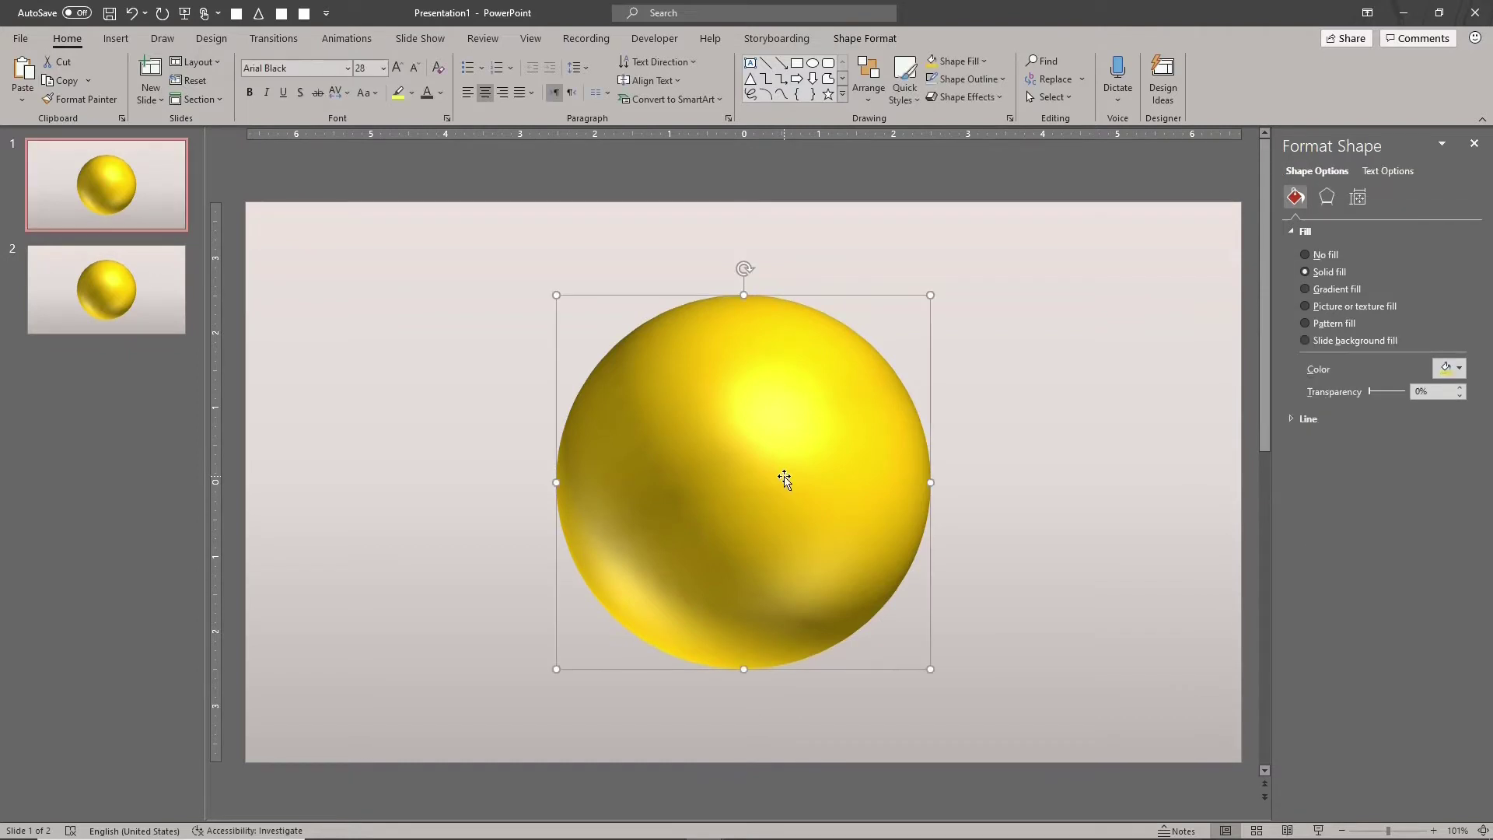
left_click(1328, 199)
left_click(1316, 646)
left_click(1043, 428)
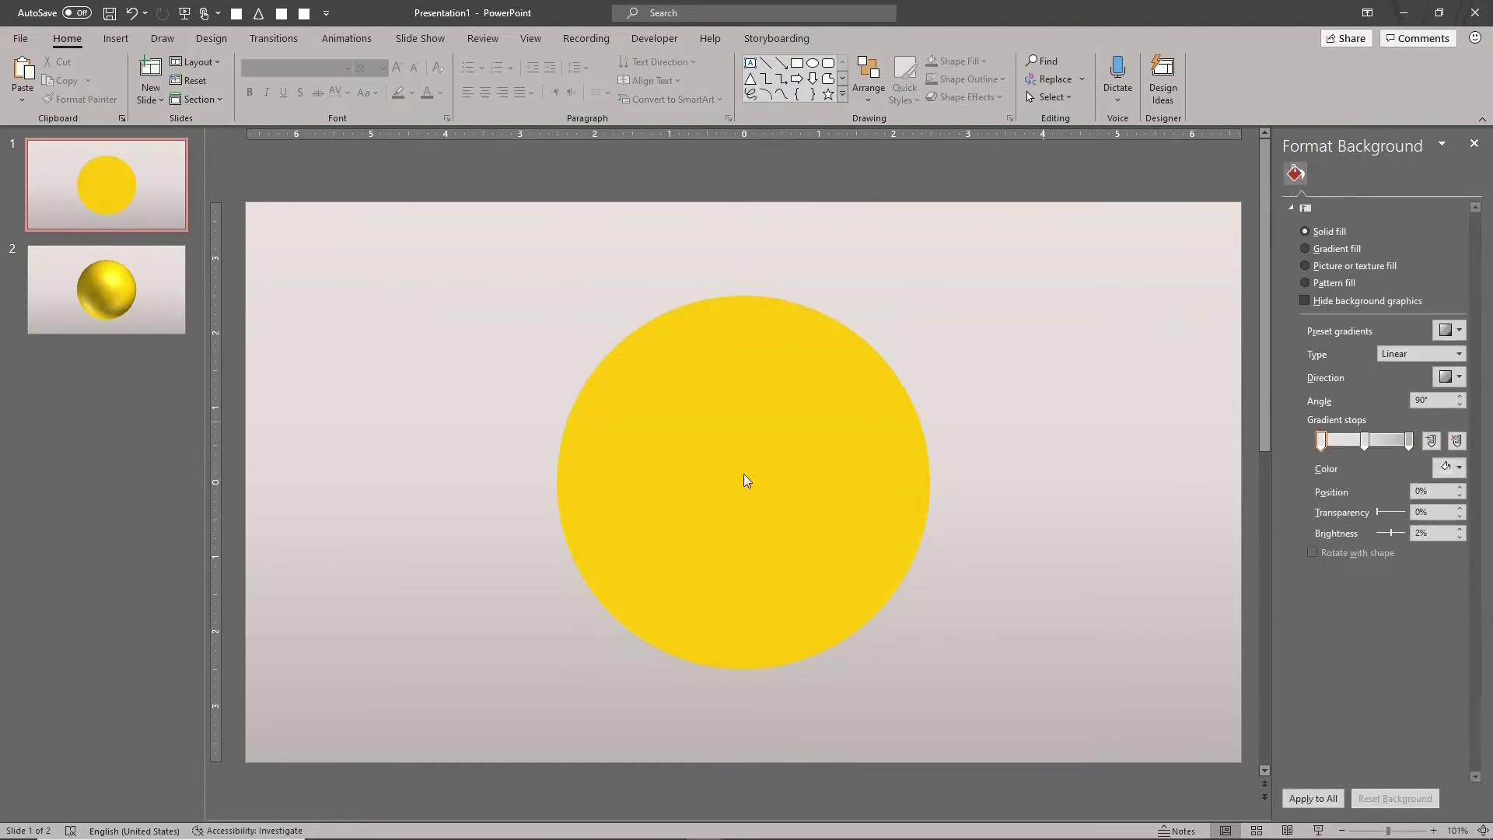
Label the flat circle '3D CURVED TEXT' and copy it to the clipboard.
left_click(737, 477)
type("3D CURVED TEXT")
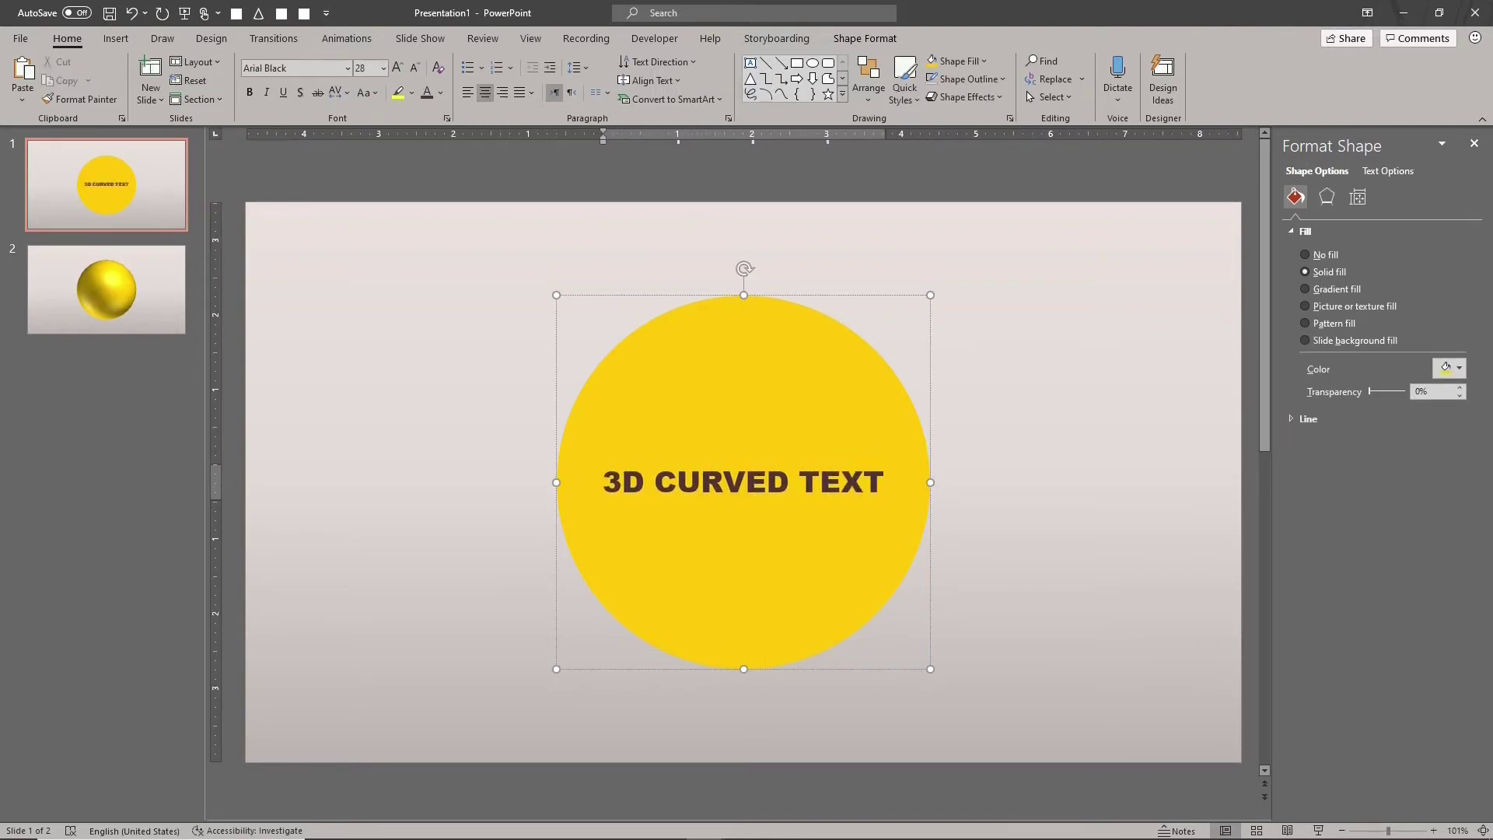
left_click(962, 468)
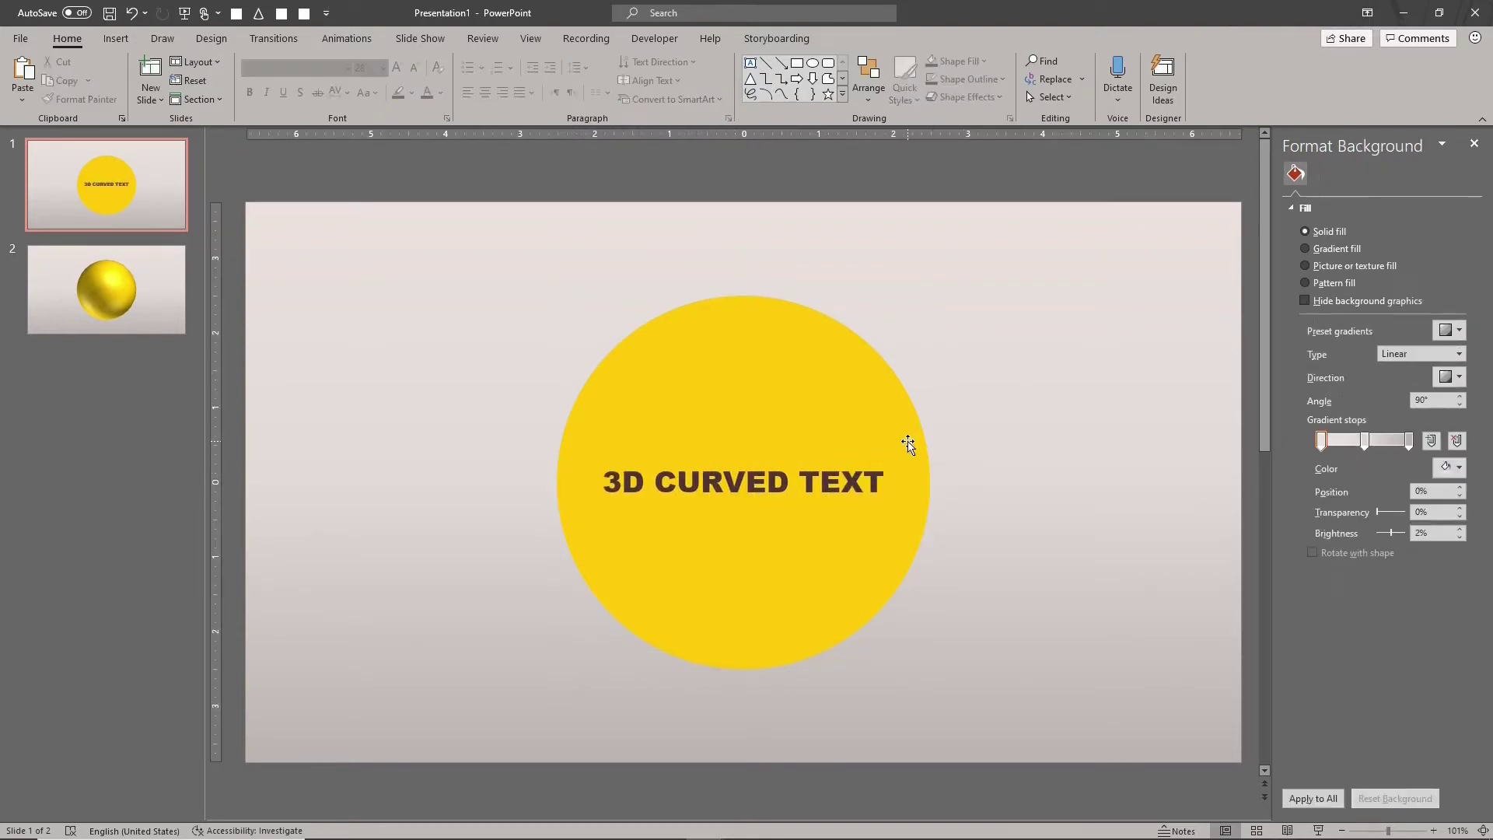
left_click(907, 441)
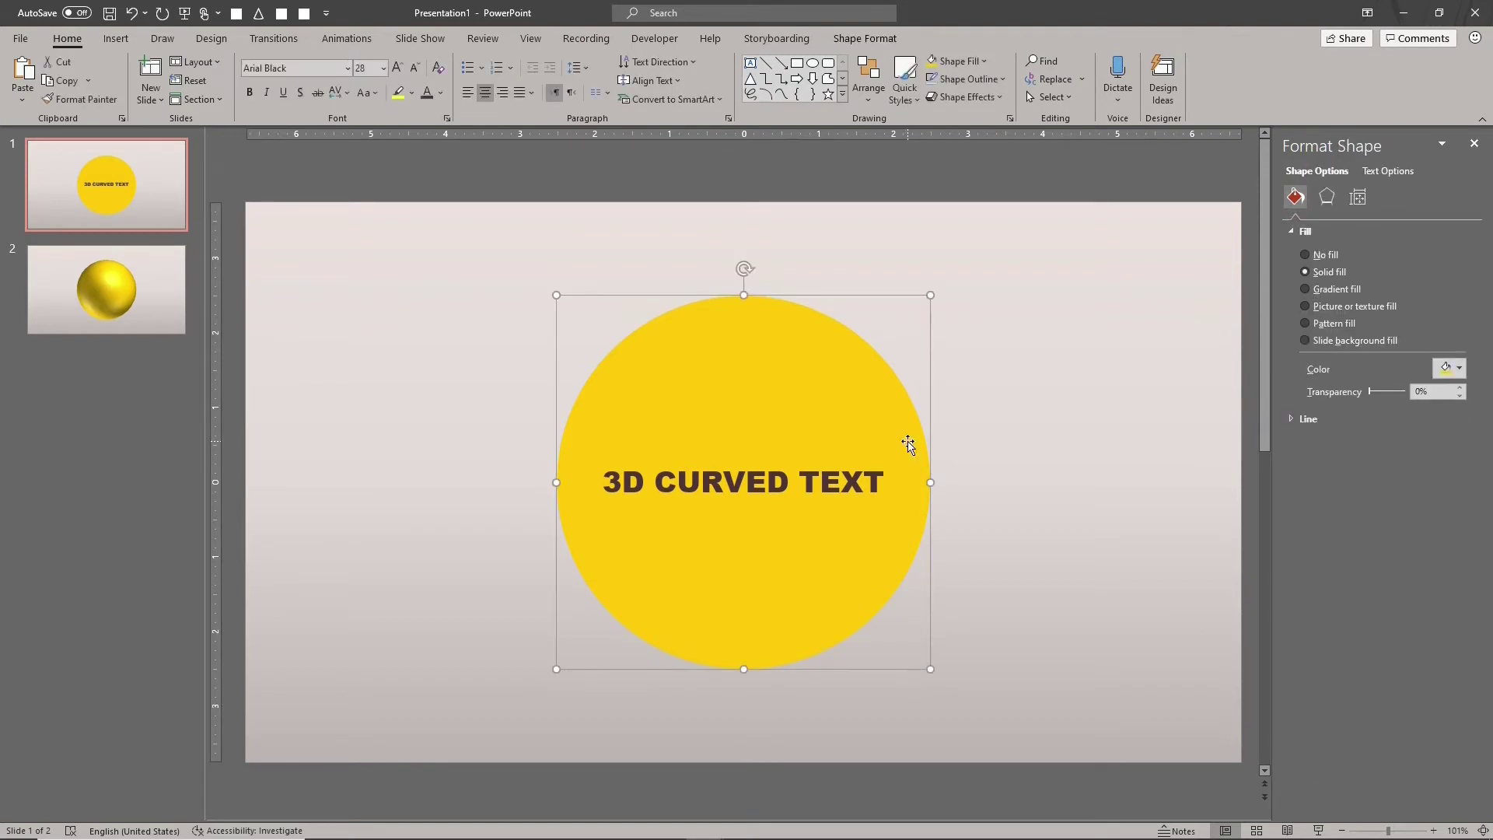
key("ctrl+c")
left_click(137, 299)
Fill slide 2's sphere with the copied circle image from the clipboard.
left_click(748, 483)
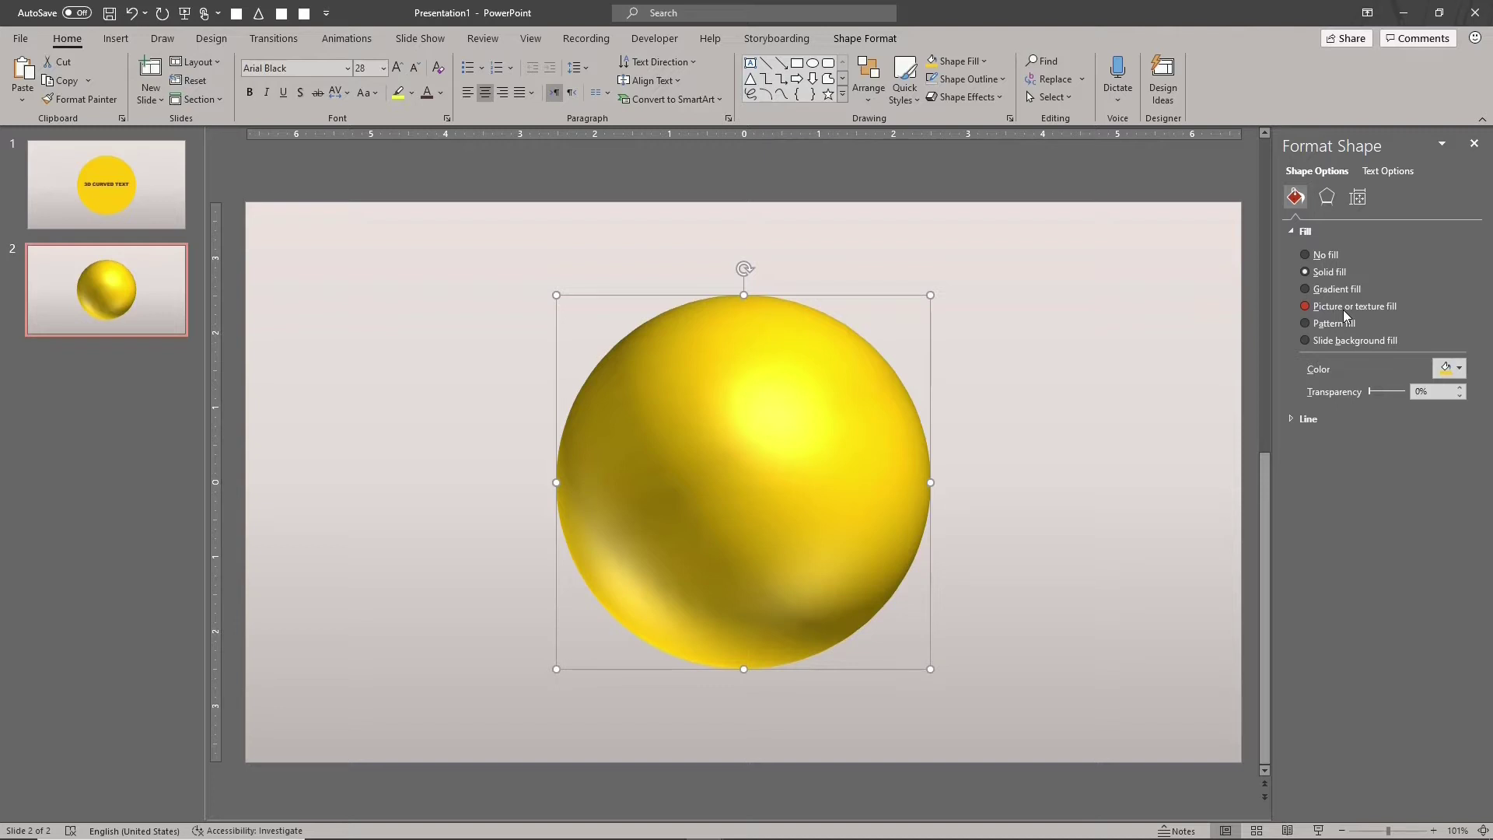
left_click(1345, 308)
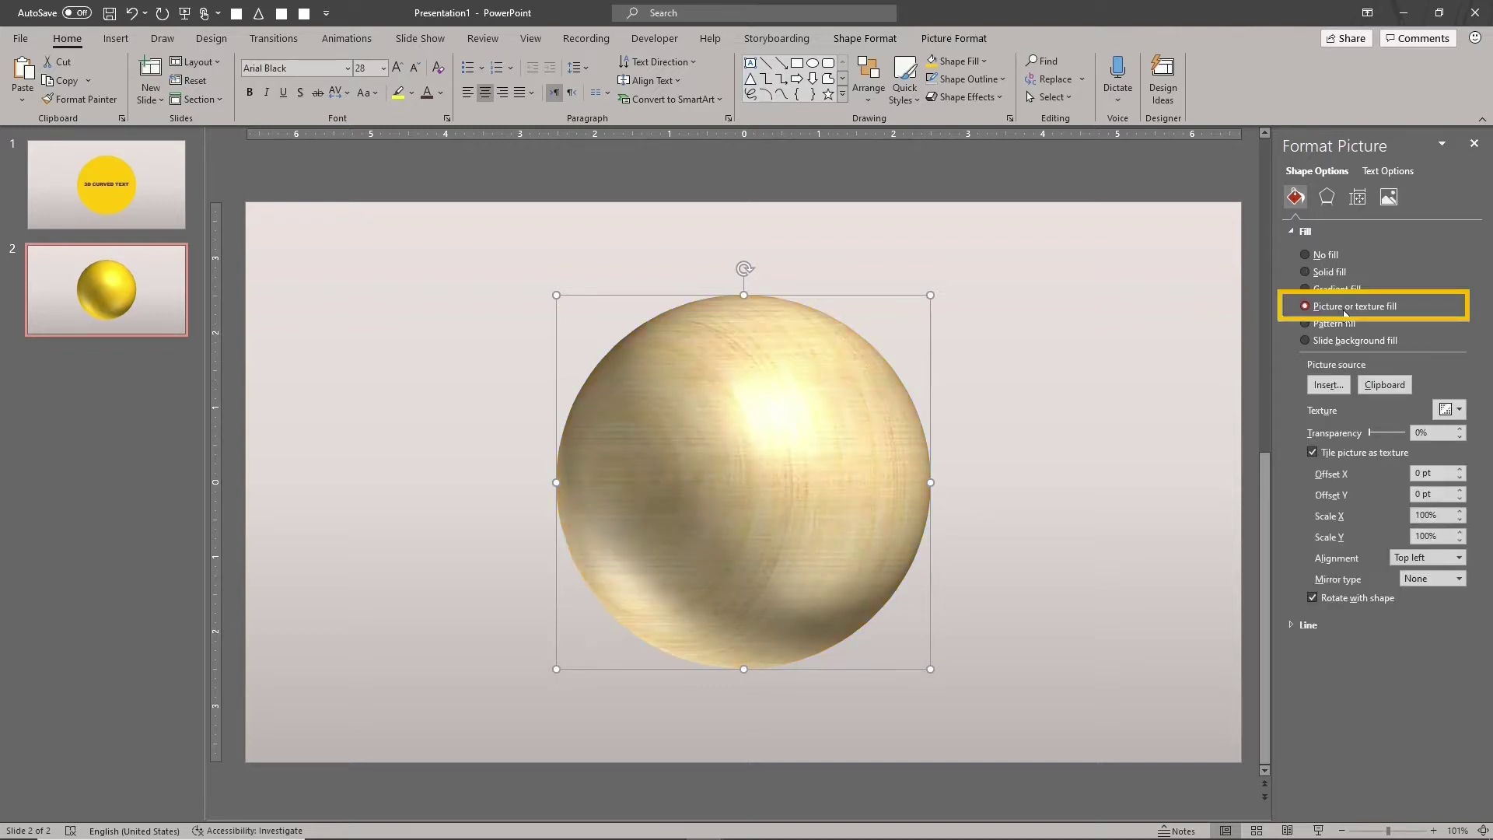
left_click(1391, 390)
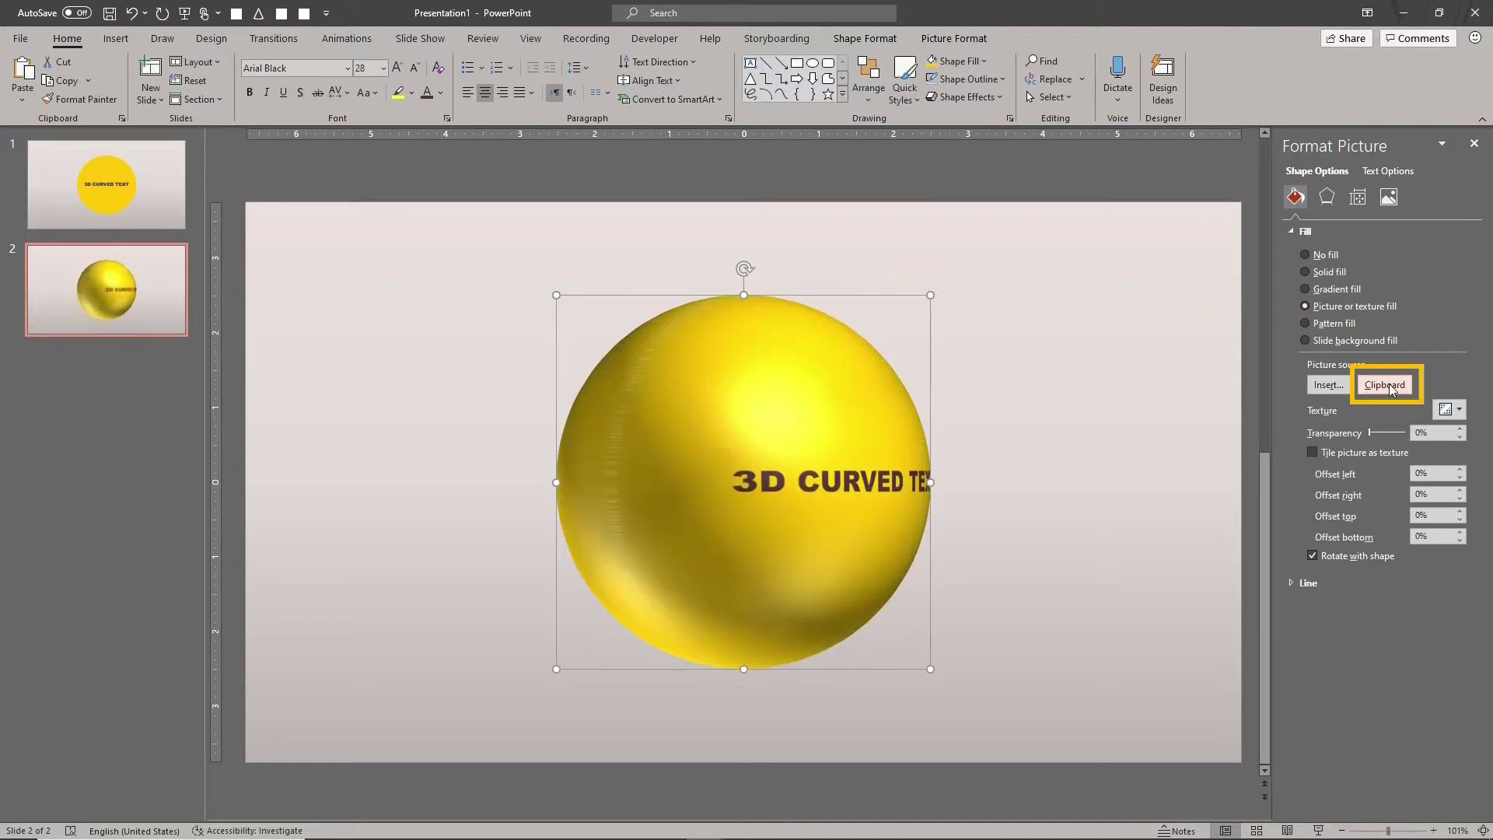
Bring the sphere's Y rotation to 0° and step its X rotation past 340°.
left_click(1330, 199)
left_click(1456, 757)
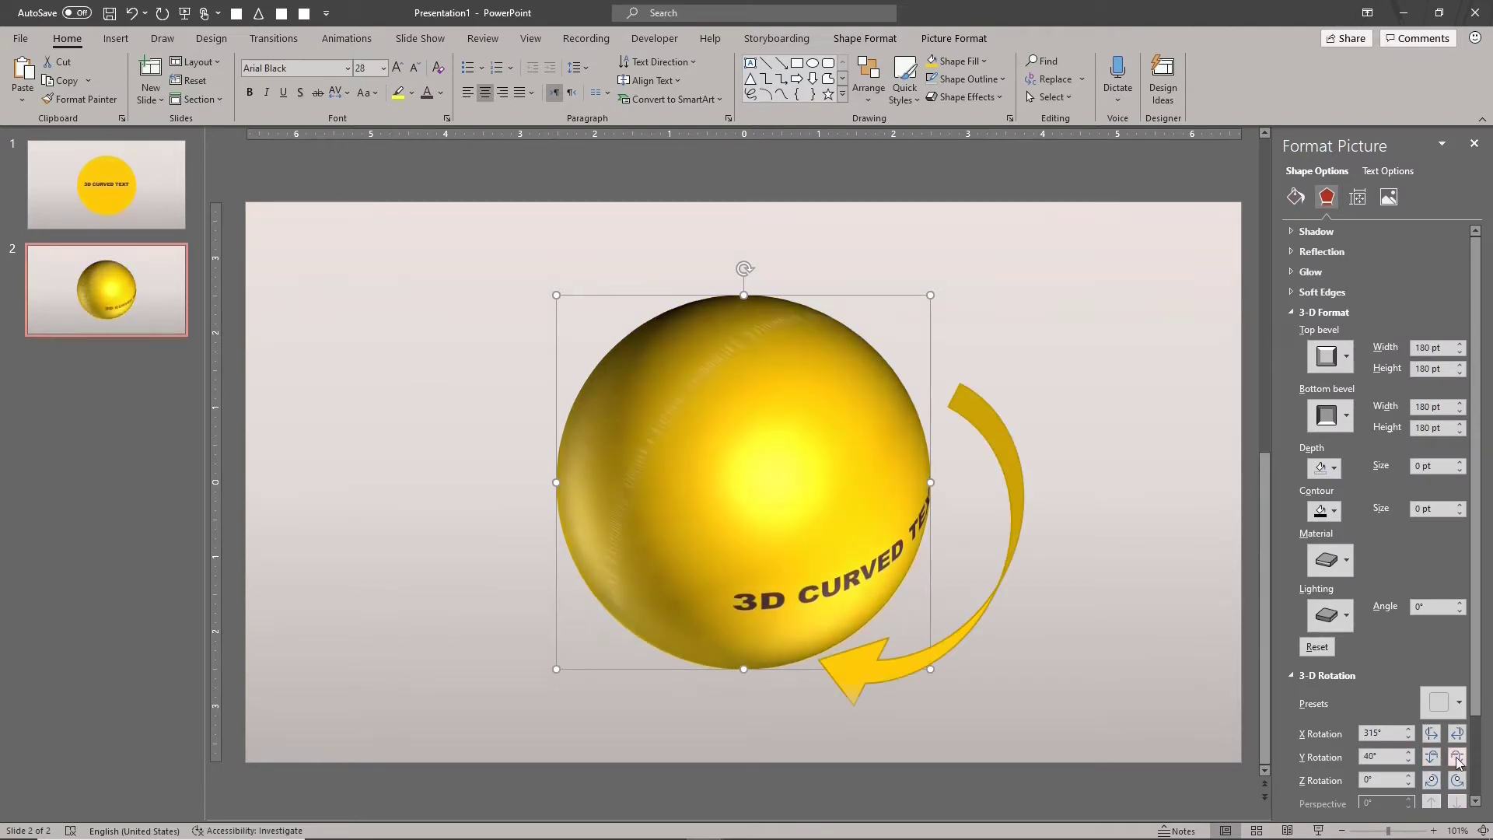
left_click(1456, 757)
left_click(1456, 756)
left_click(1456, 756)
left_click(1456, 733)
left_click(1456, 733)
left_click(1456, 733)
Bring the X rotation to 40° and give the sphere a gold outline.
left_click(1456, 733)
left_click(1456, 733)
left_click(1456, 733)
left_click(1456, 733)
left_click(1457, 734)
left_click(1457, 733)
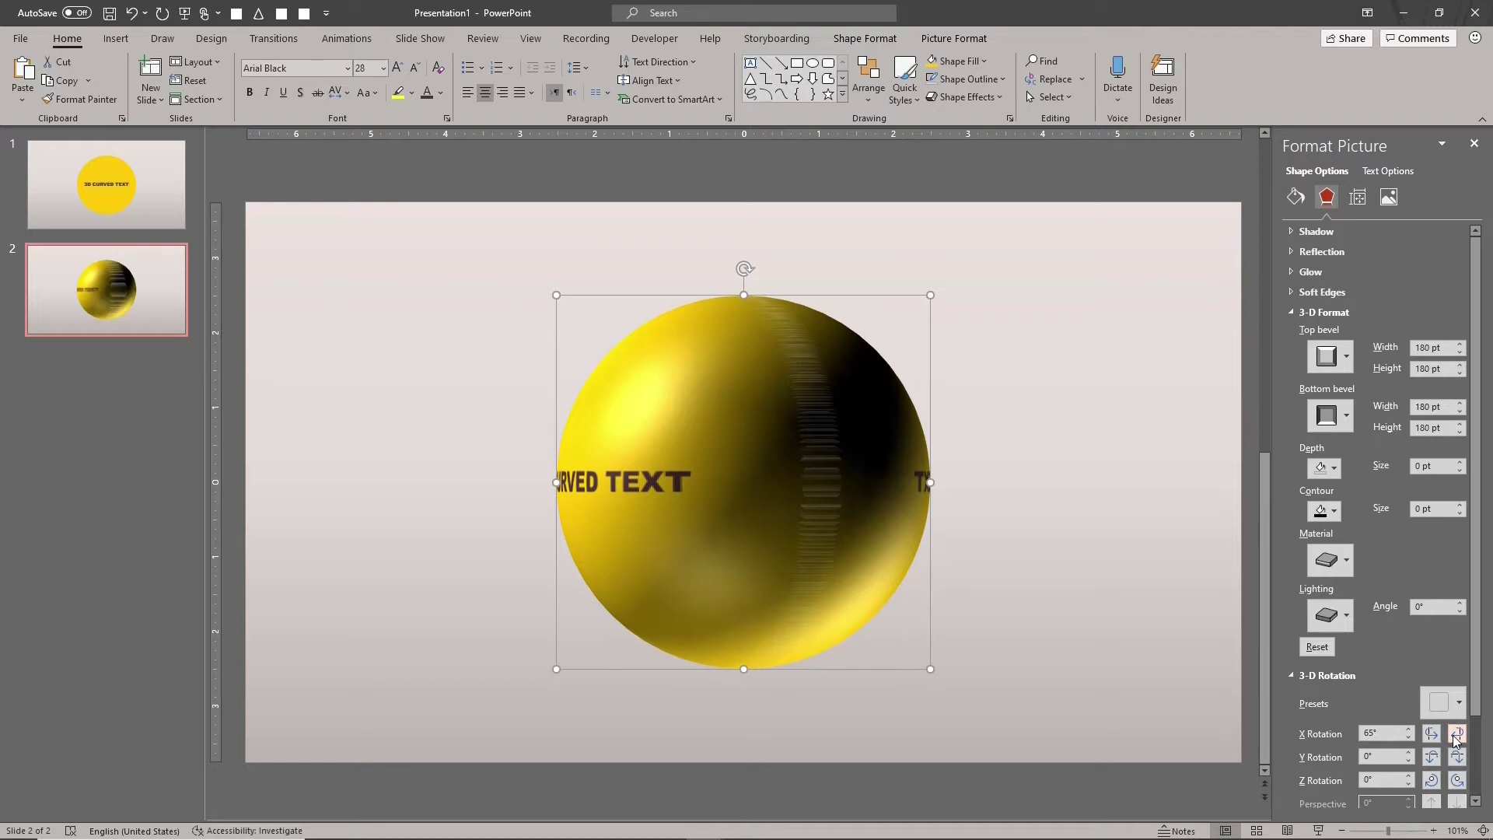
left_click(965, 78)
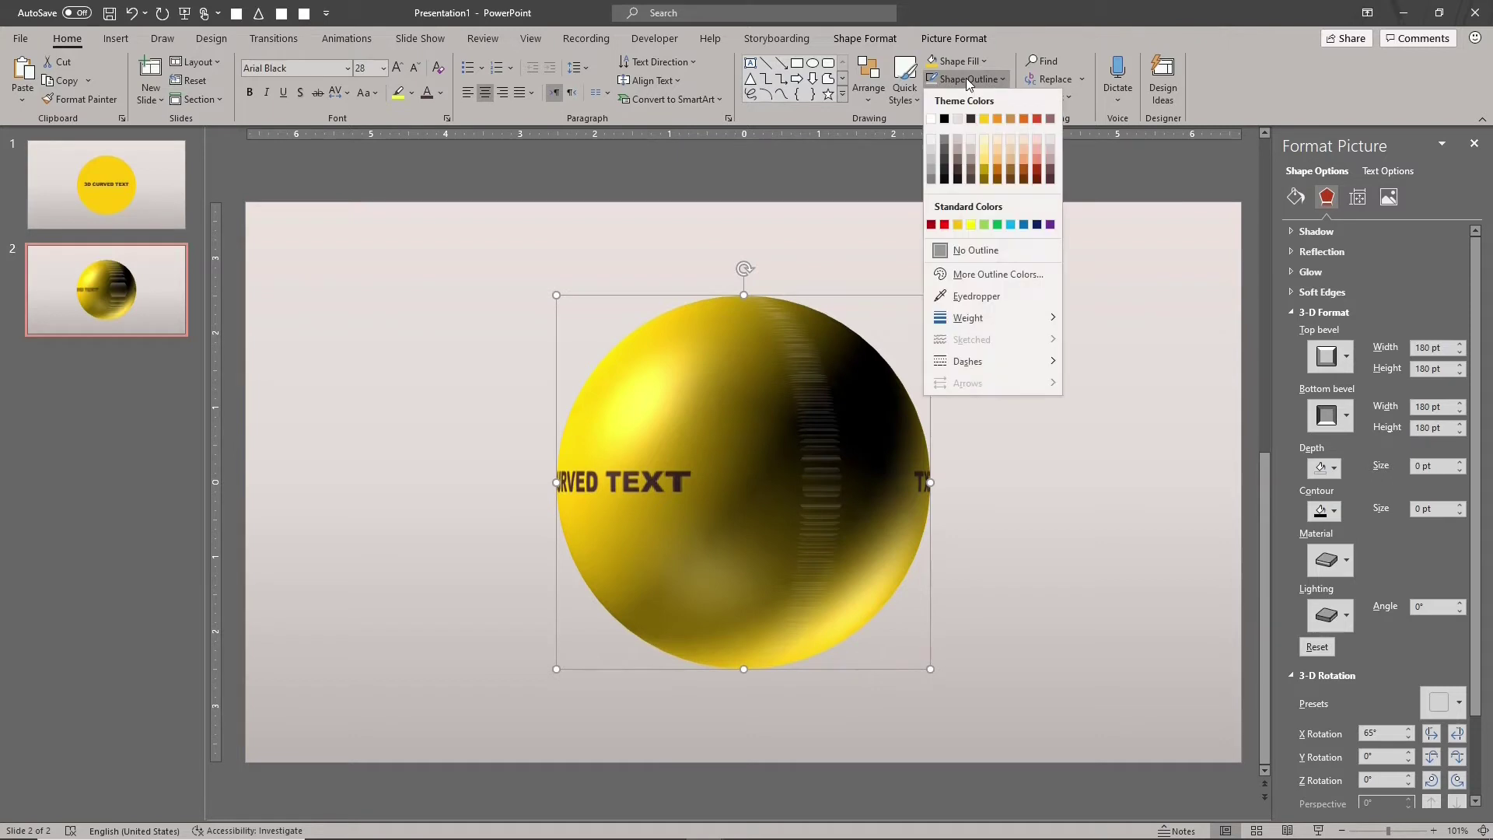
left_click(983, 119)
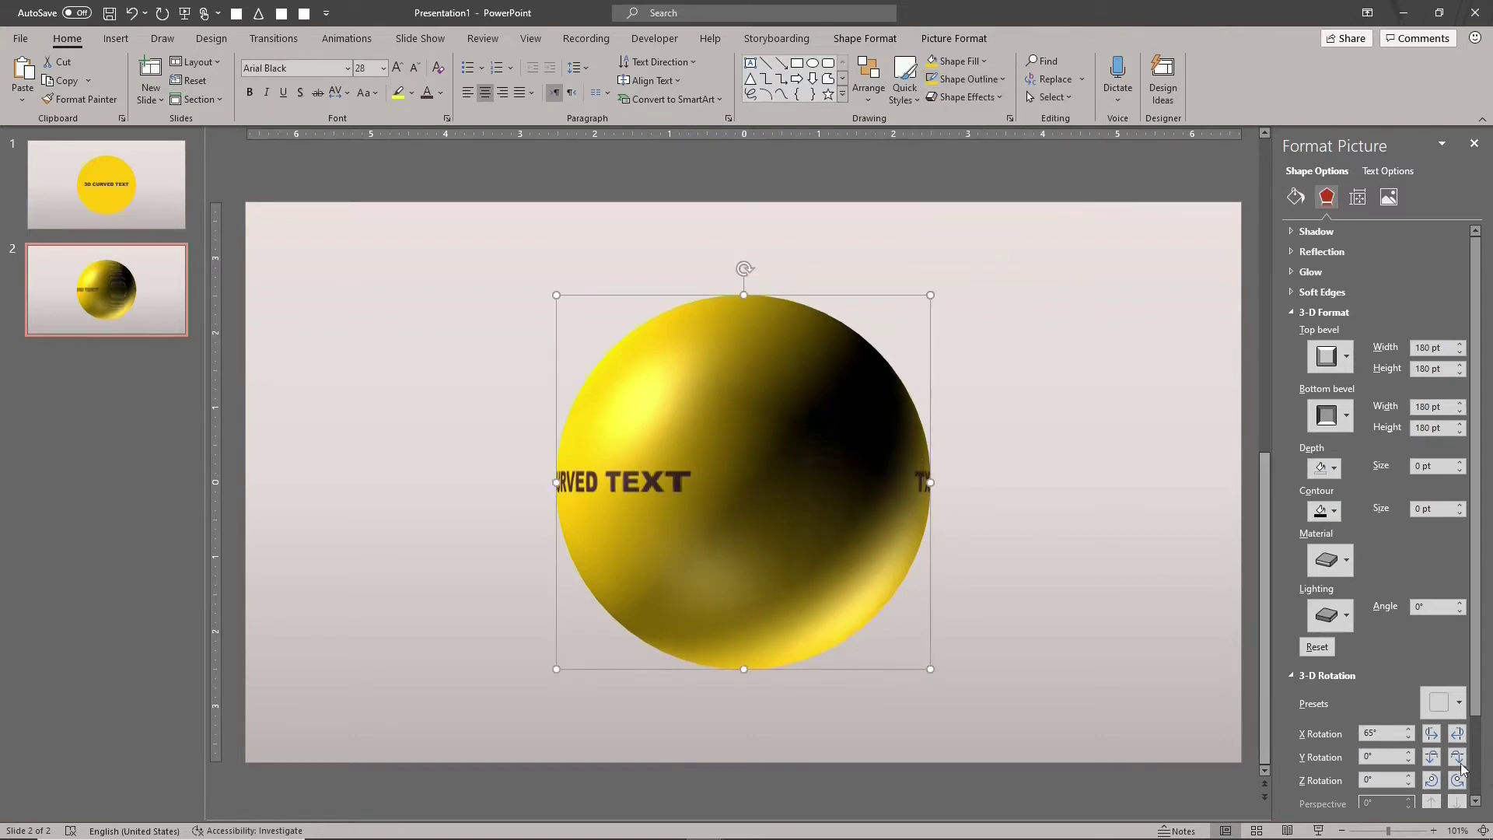
Spin the sphere's X rotation down to 280°.
left_click(1432, 737)
left_click(1432, 737)
left_click(1432, 736)
left_click(1432, 737)
left_click(1432, 737)
left_click(1432, 737)
left_click(1432, 737)
left_click(1432, 737)
left_click(1432, 737)
left_click(1432, 737)
left_click(1432, 737)
left_click(1432, 737)
left_click(1432, 737)
left_click(1432, 737)
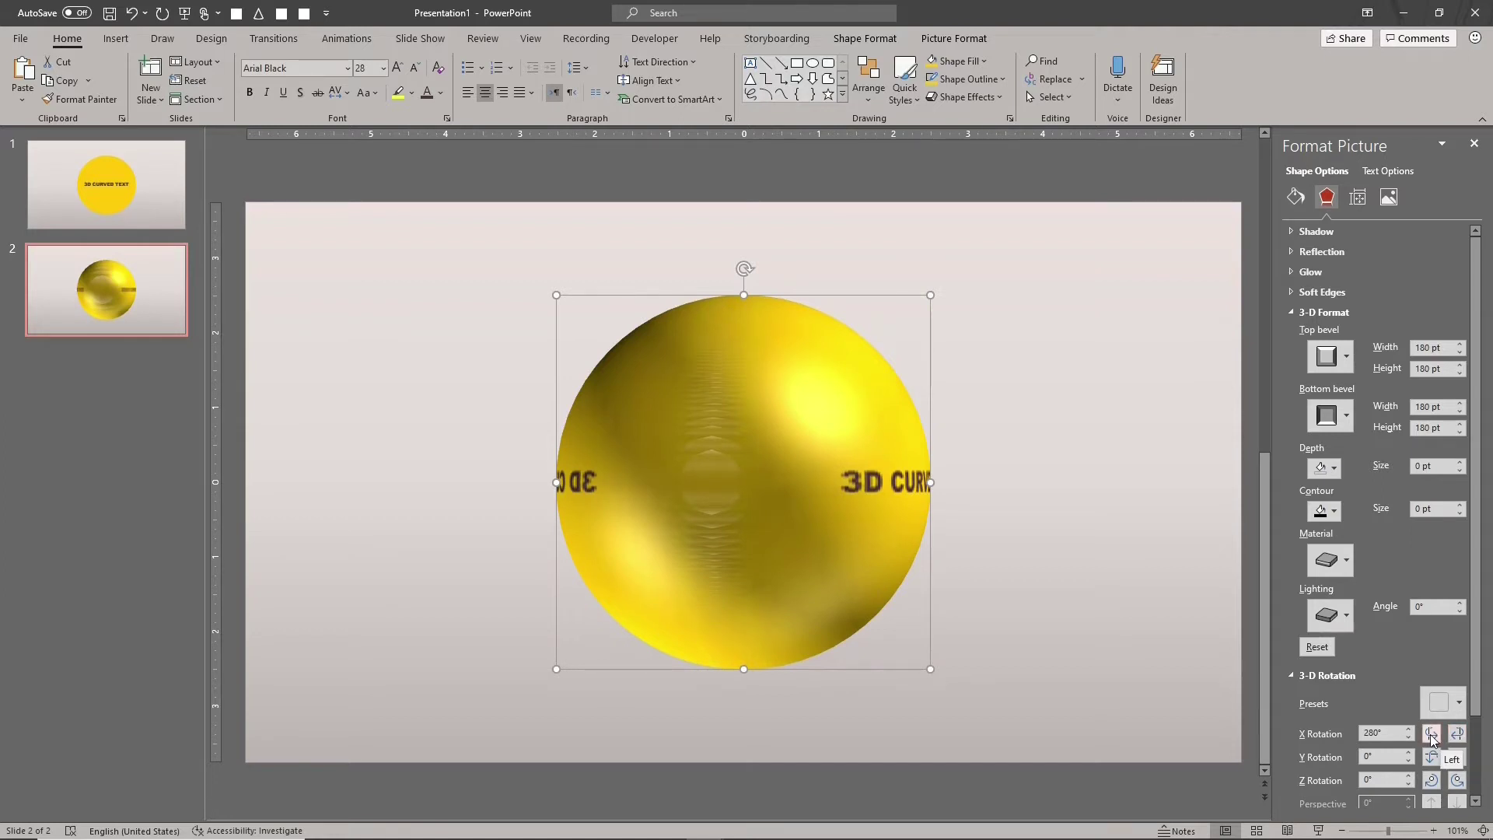
Step X rotation down, then apply a front-facing rotation preset with 45° perspective.
left_click(1432, 736)
left_click(1432, 737)
left_click(1432, 737)
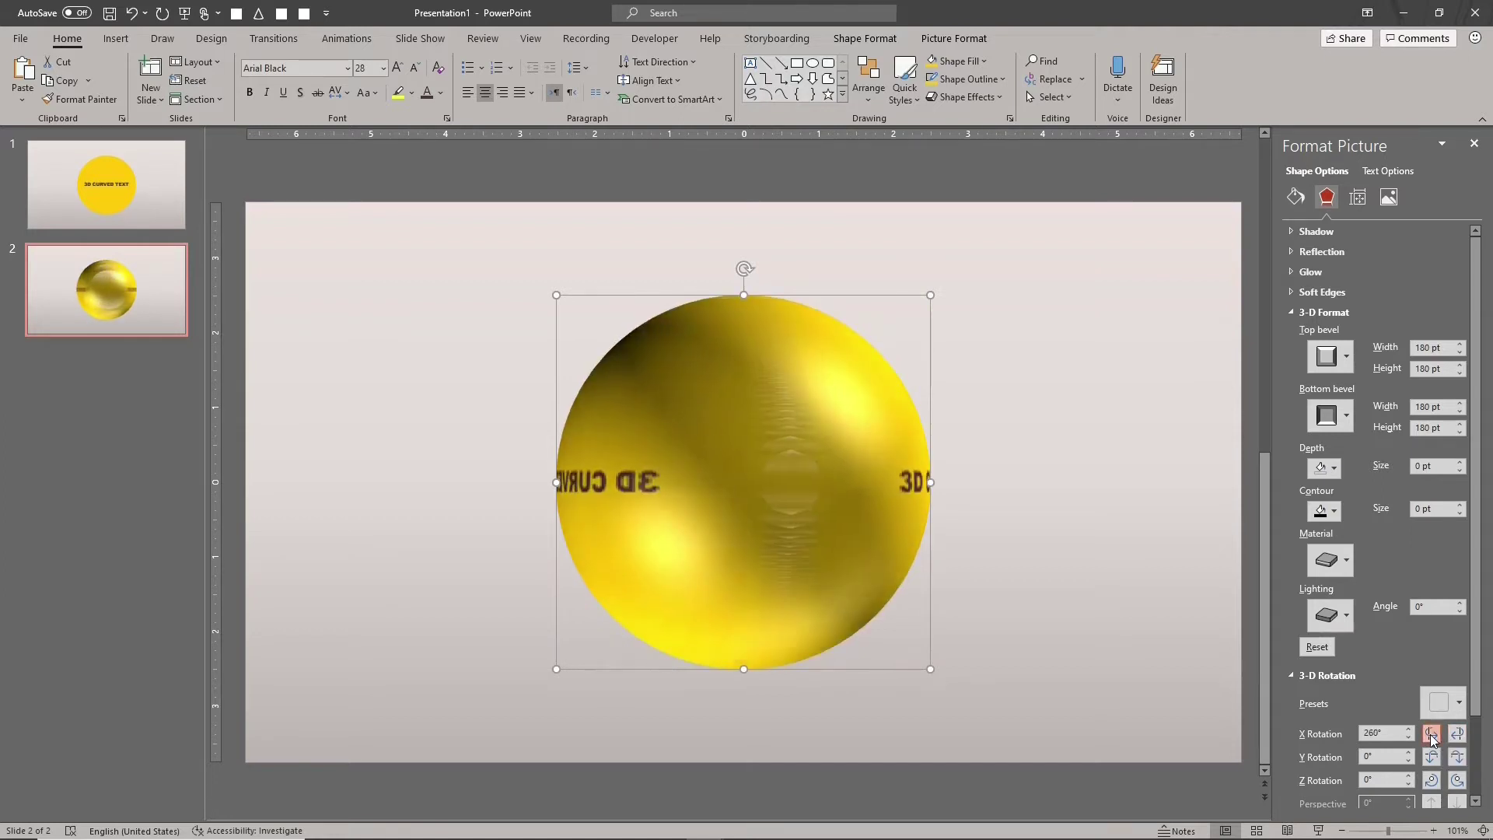
left_click(1432, 737)
left_click(1432, 737)
left_click(1432, 737)
left_click(1432, 737)
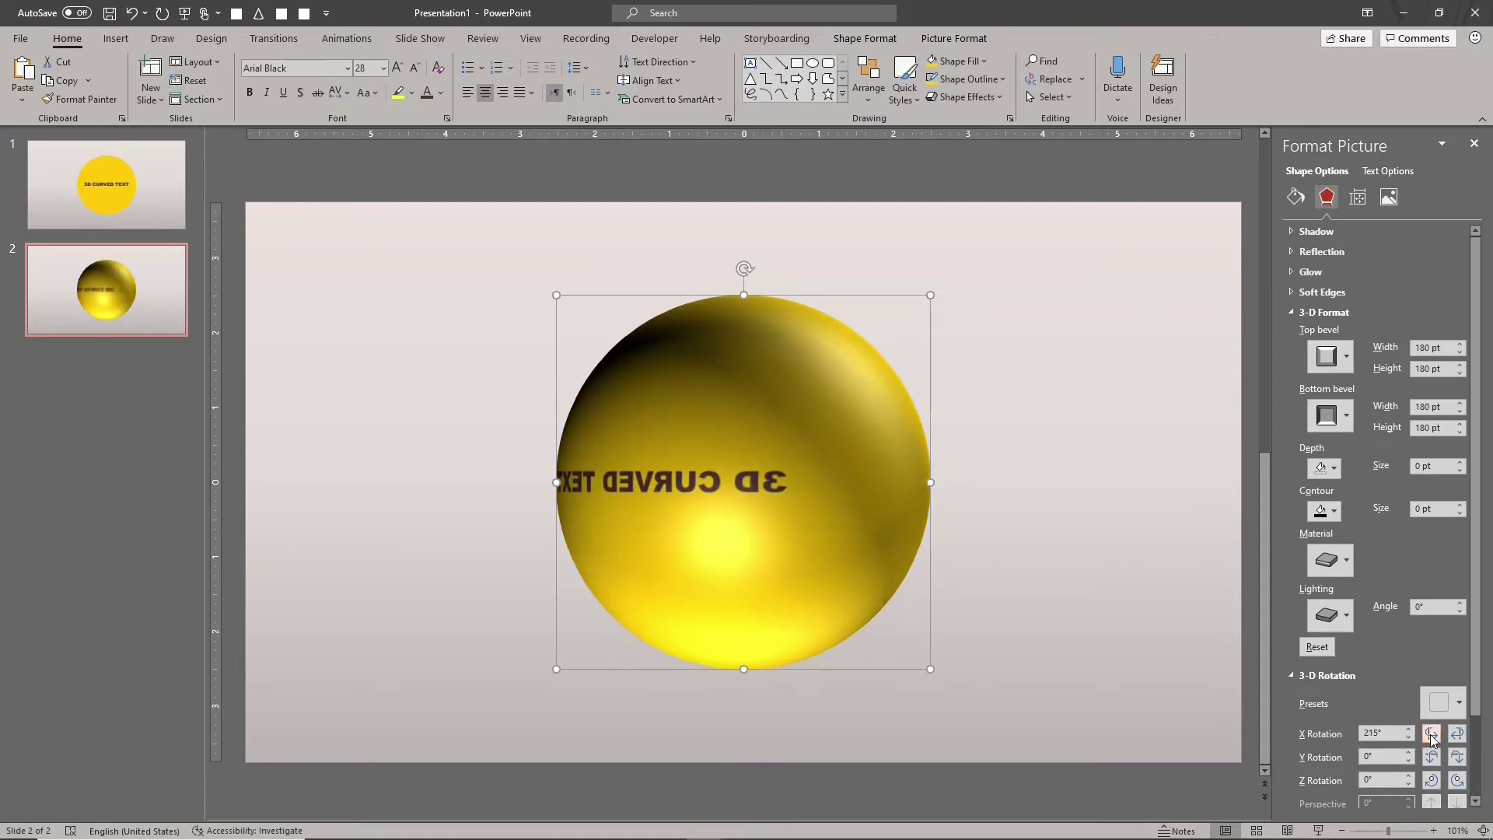
left_click(1440, 702)
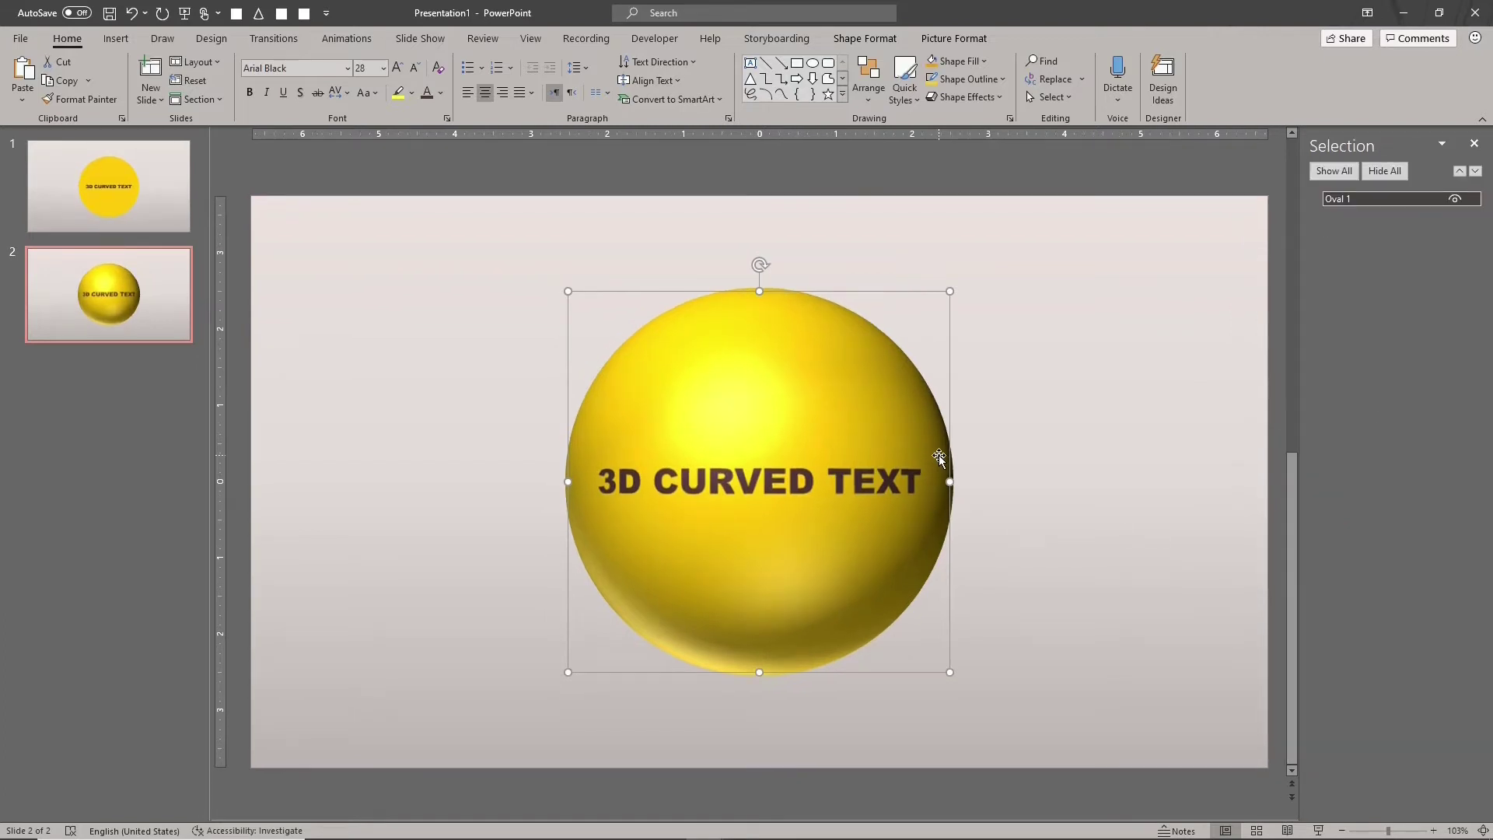
Stack a duplicate sphere on the original, name them Front and Back, and group them.
key("ctrl+d")
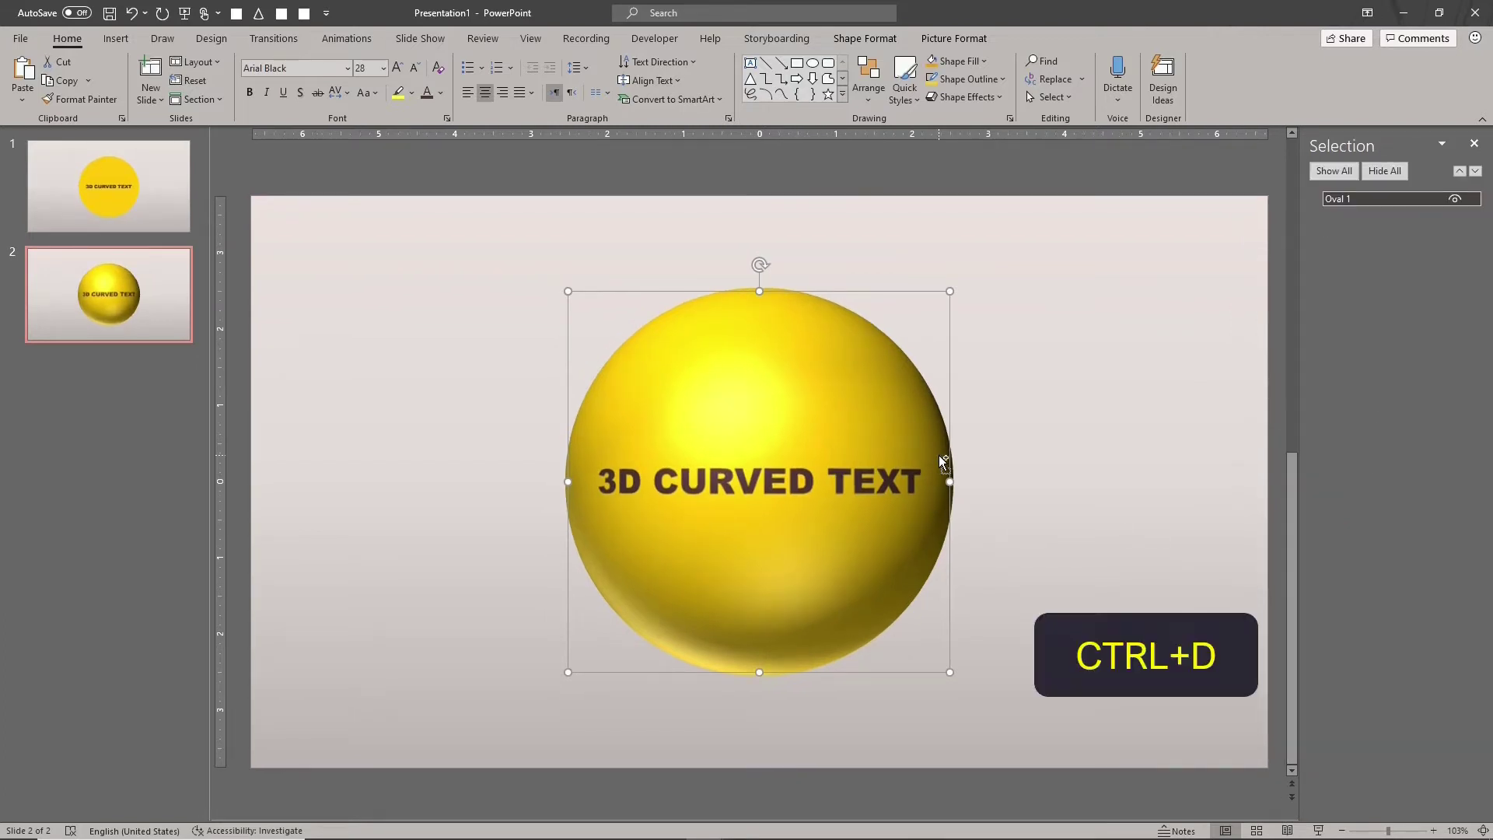
left_click_drag(939, 454, 926, 443)
double_click(1335, 199)
type("Front")
key("Return")
double_click(1338, 215)
type("Back")
key("Return")
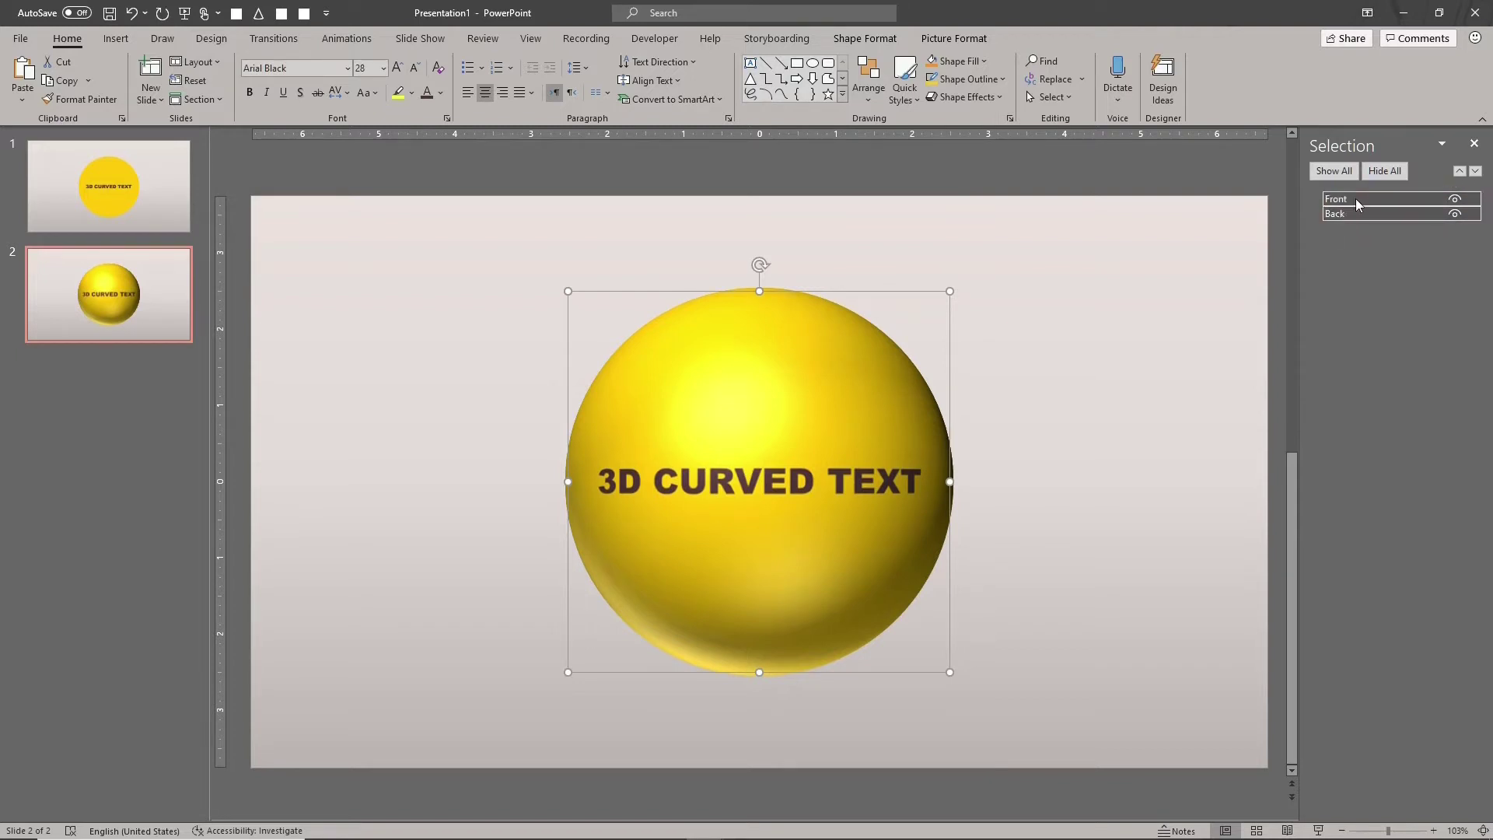
key("ctrl+a")
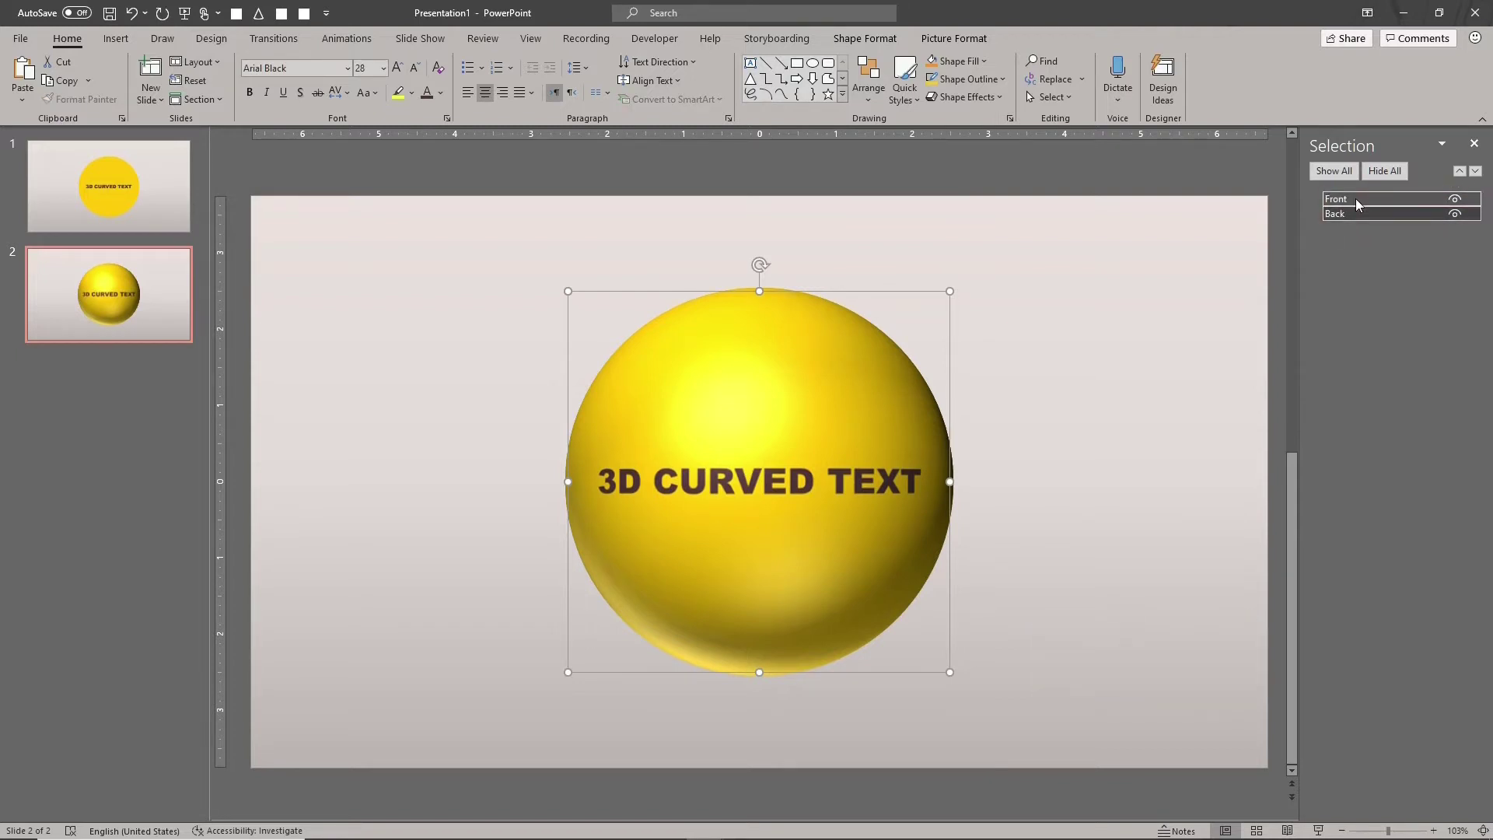
key("ctrl+g")
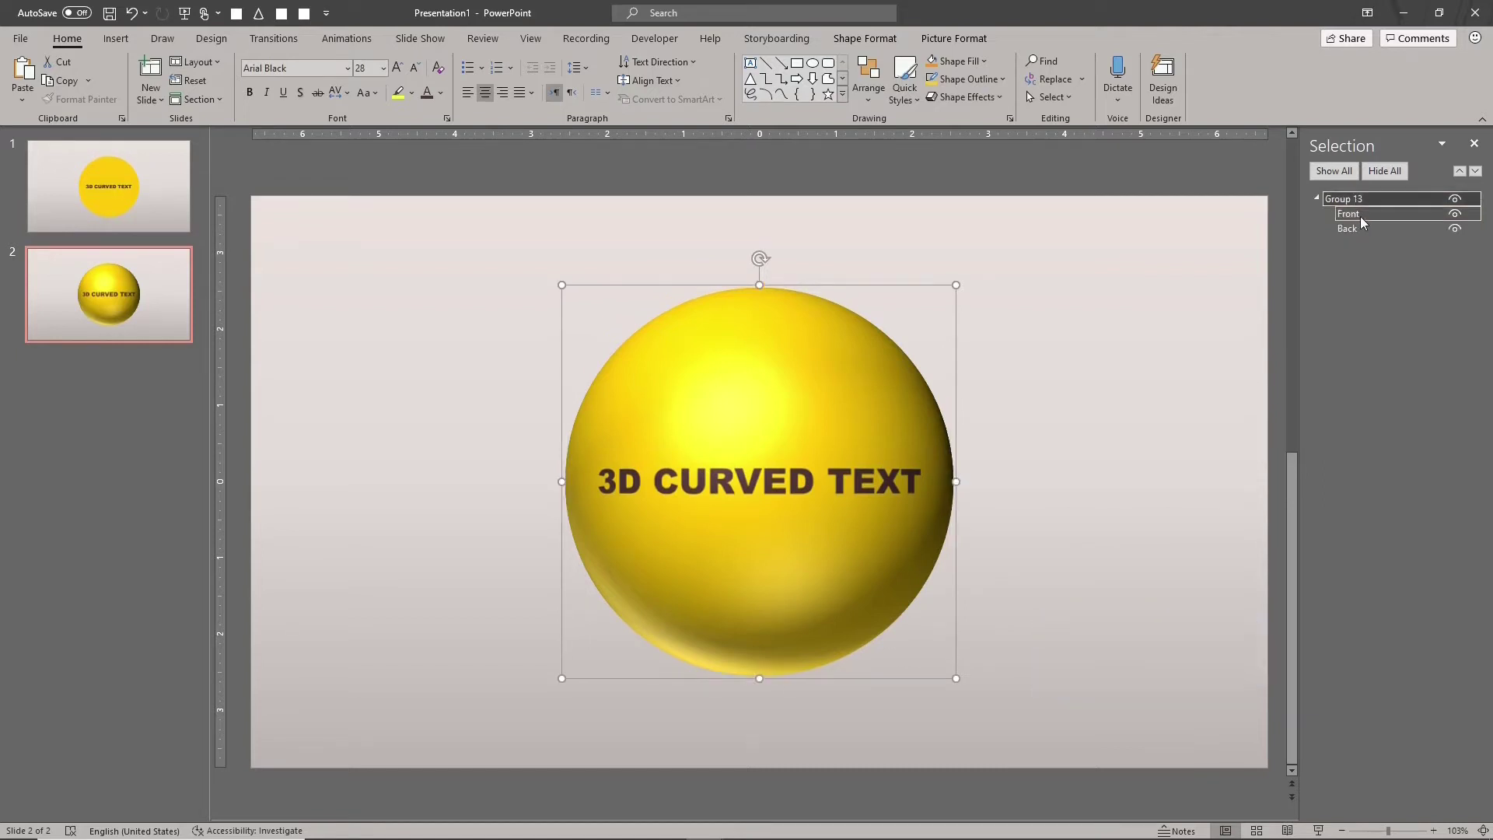
Turn the sphere to X 210° so its text mirrors, then duplicate slide 1.
left_click(1009, 118)
left_click(1400, 735)
left_click(1400, 735)
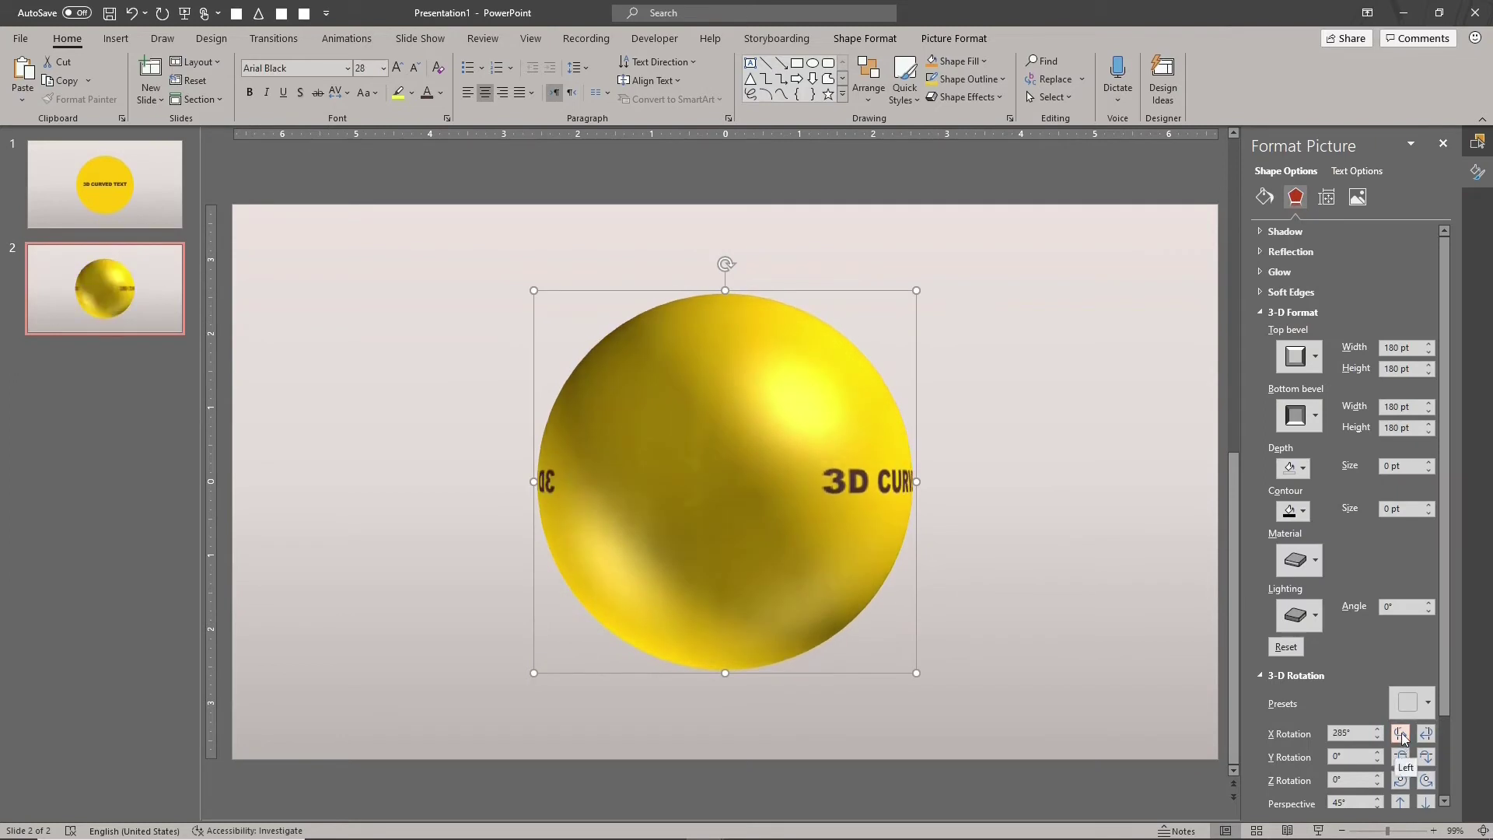
left_click(1400, 735)
left_click(1400, 735)
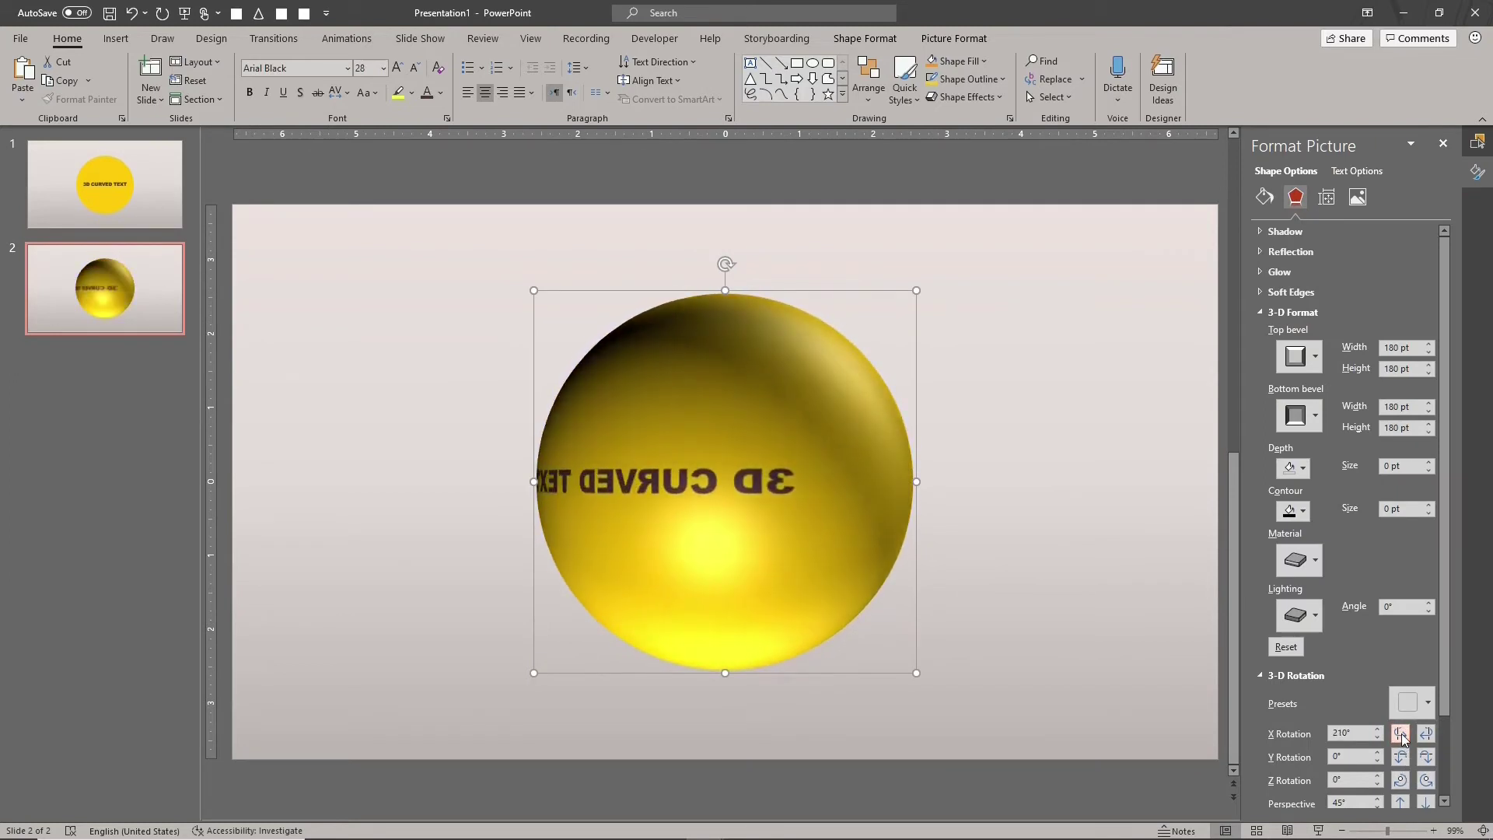
left_click(166, 202)
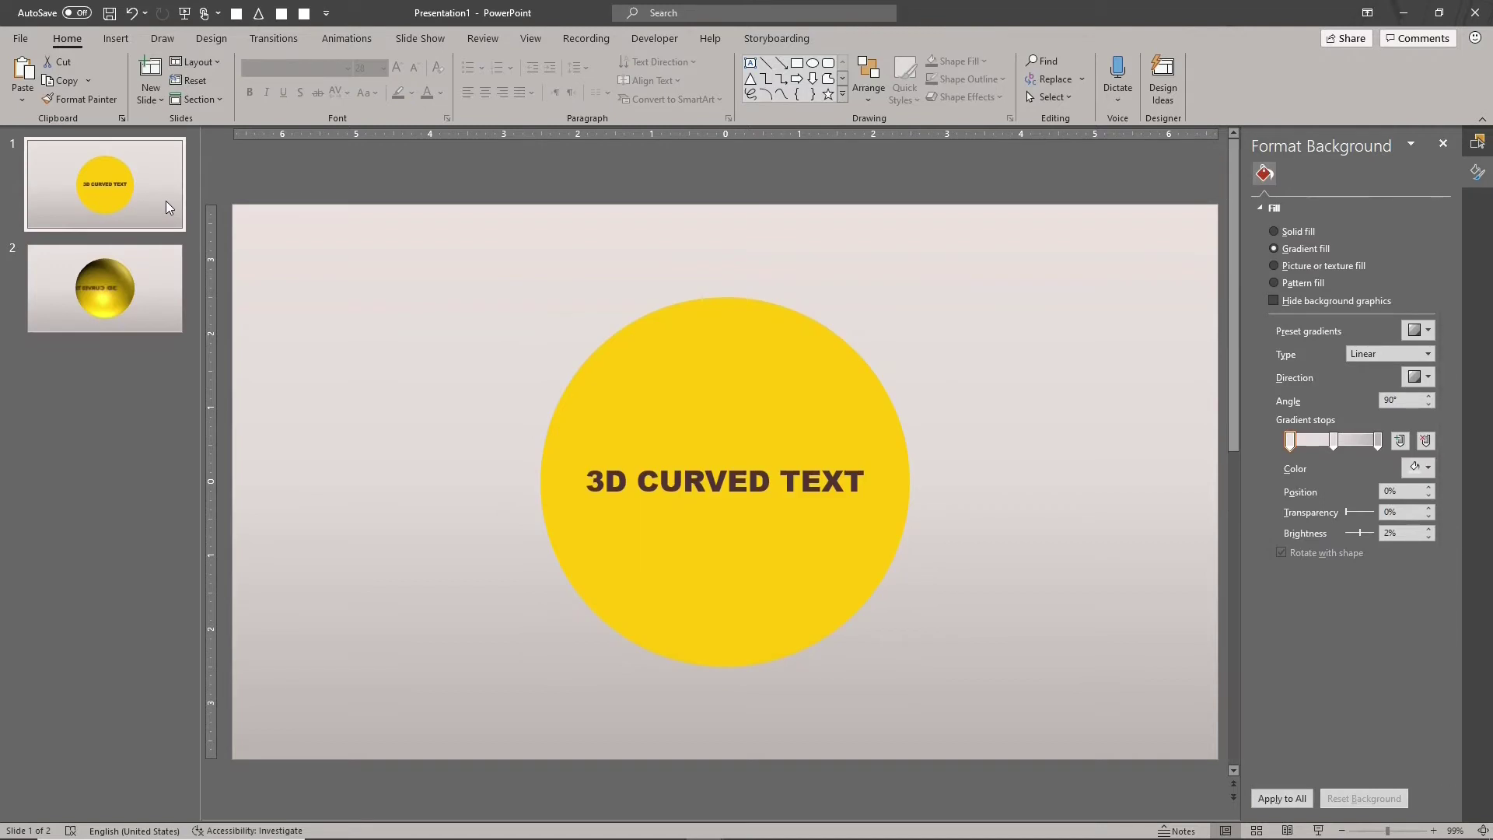
key("ctrl+d")
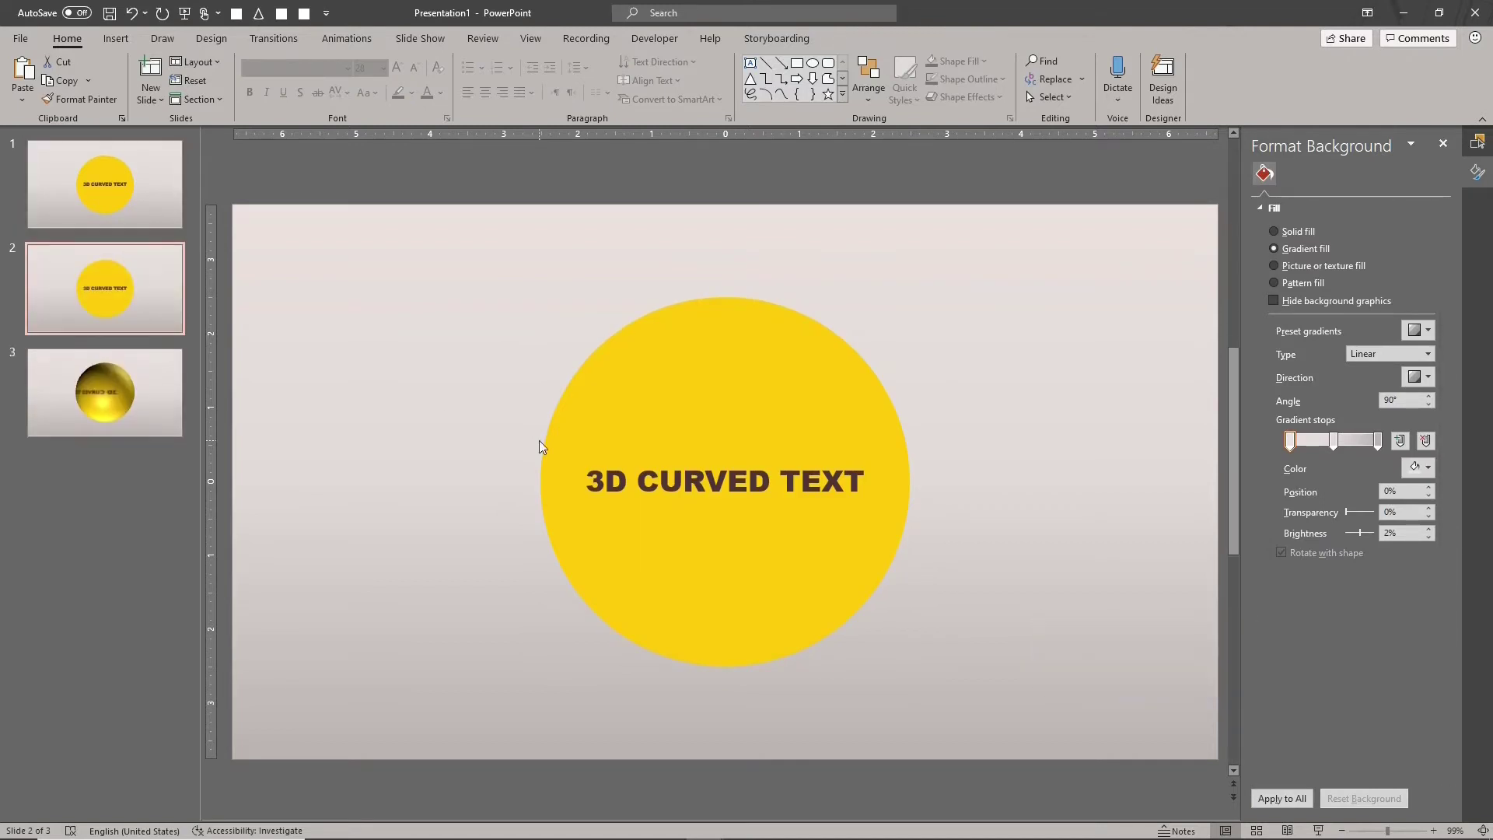
Make the circle orange with the text 'SECOND SIDE' at 40 pt.
left_click(668, 353)
left_click(984, 60)
left_click(957, 207)
triple_click(739, 482)
type("SECOND SIDE")
key("Escape")
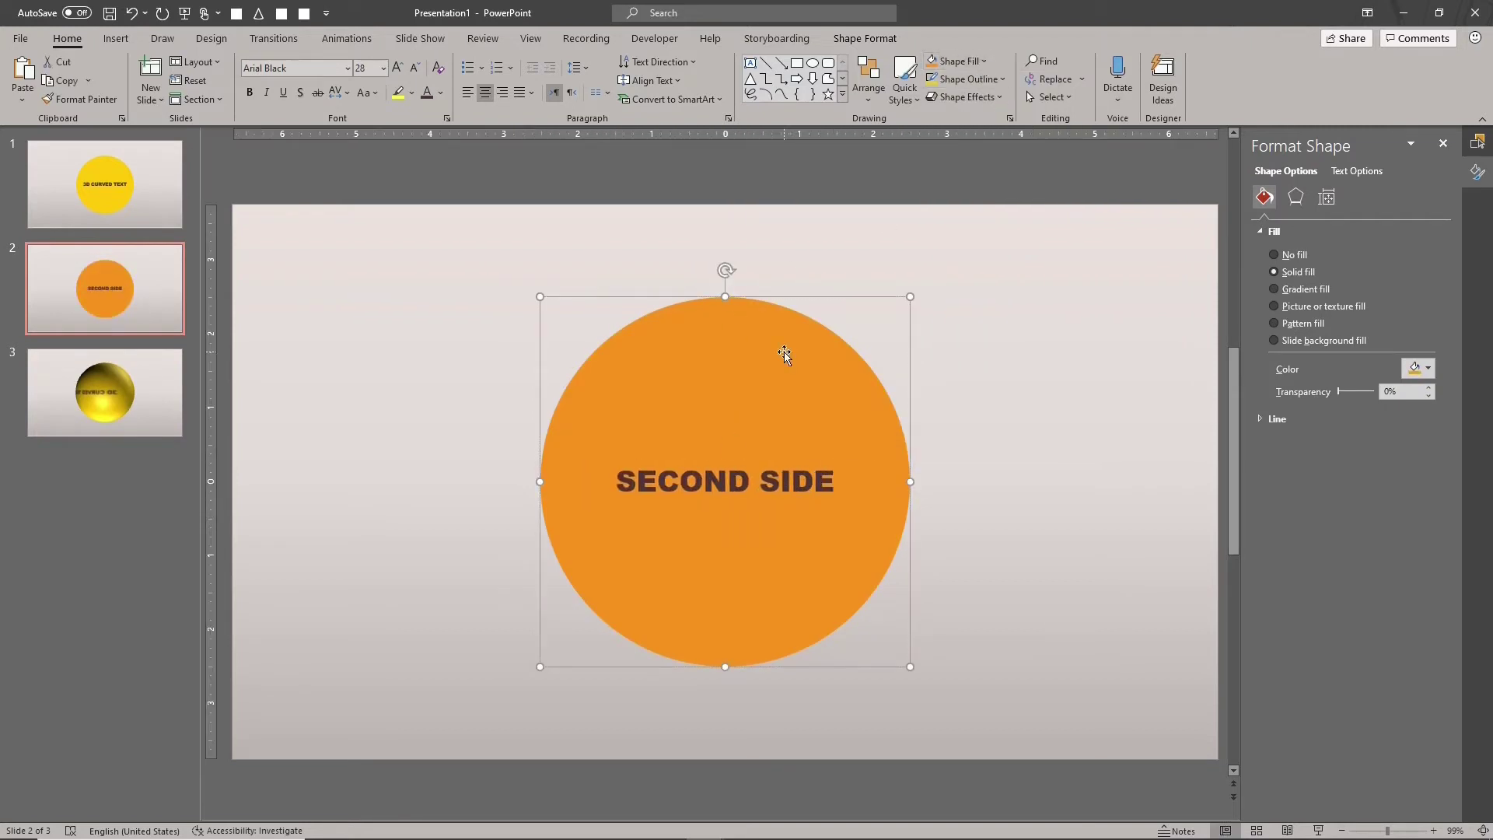
left_click(397, 68)
left_click(397, 68)
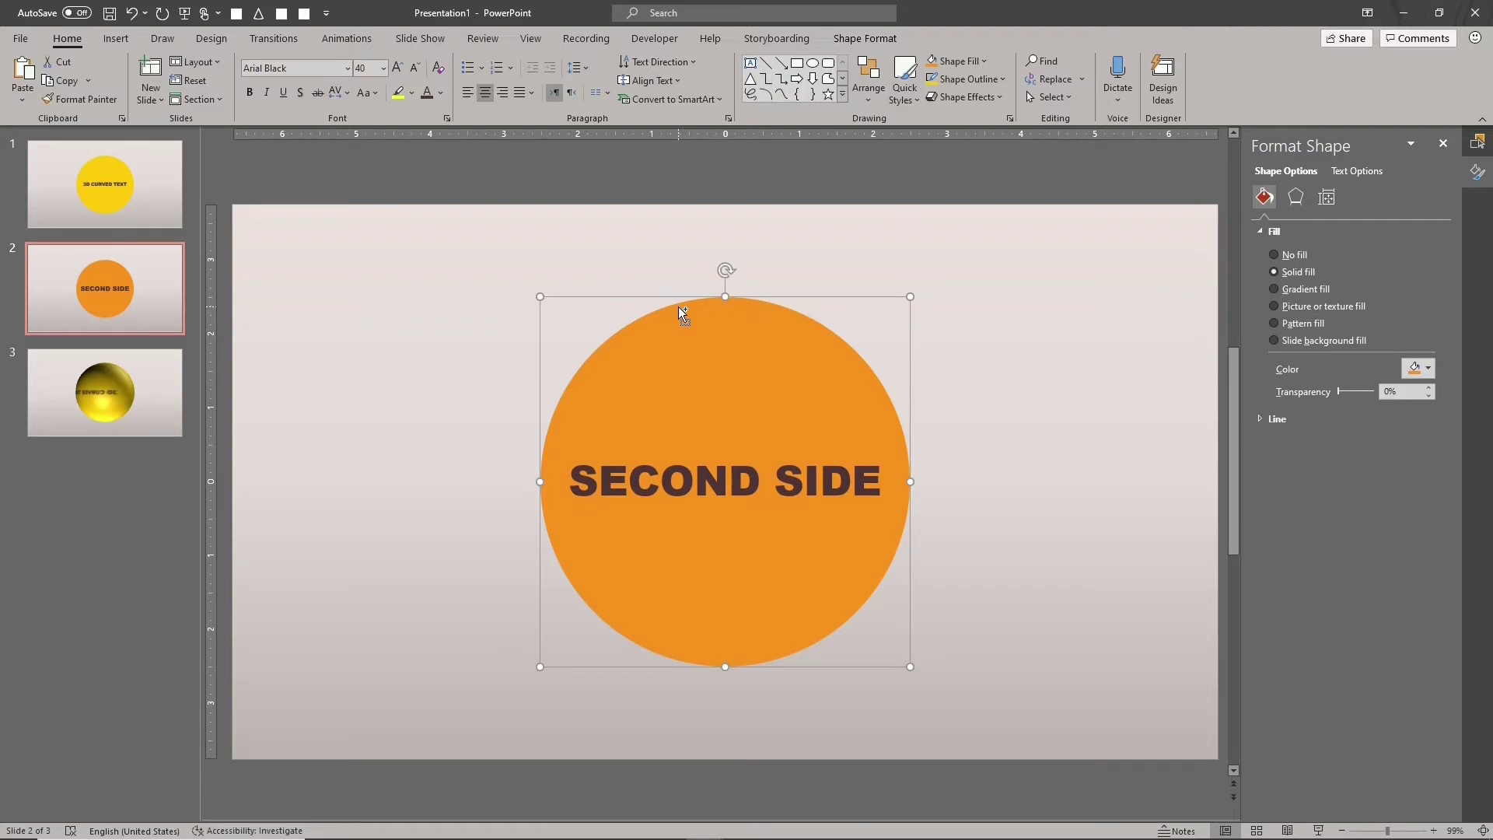
Paste a picture copy of the circle and place it left, the original right.
key("ctrl+c")
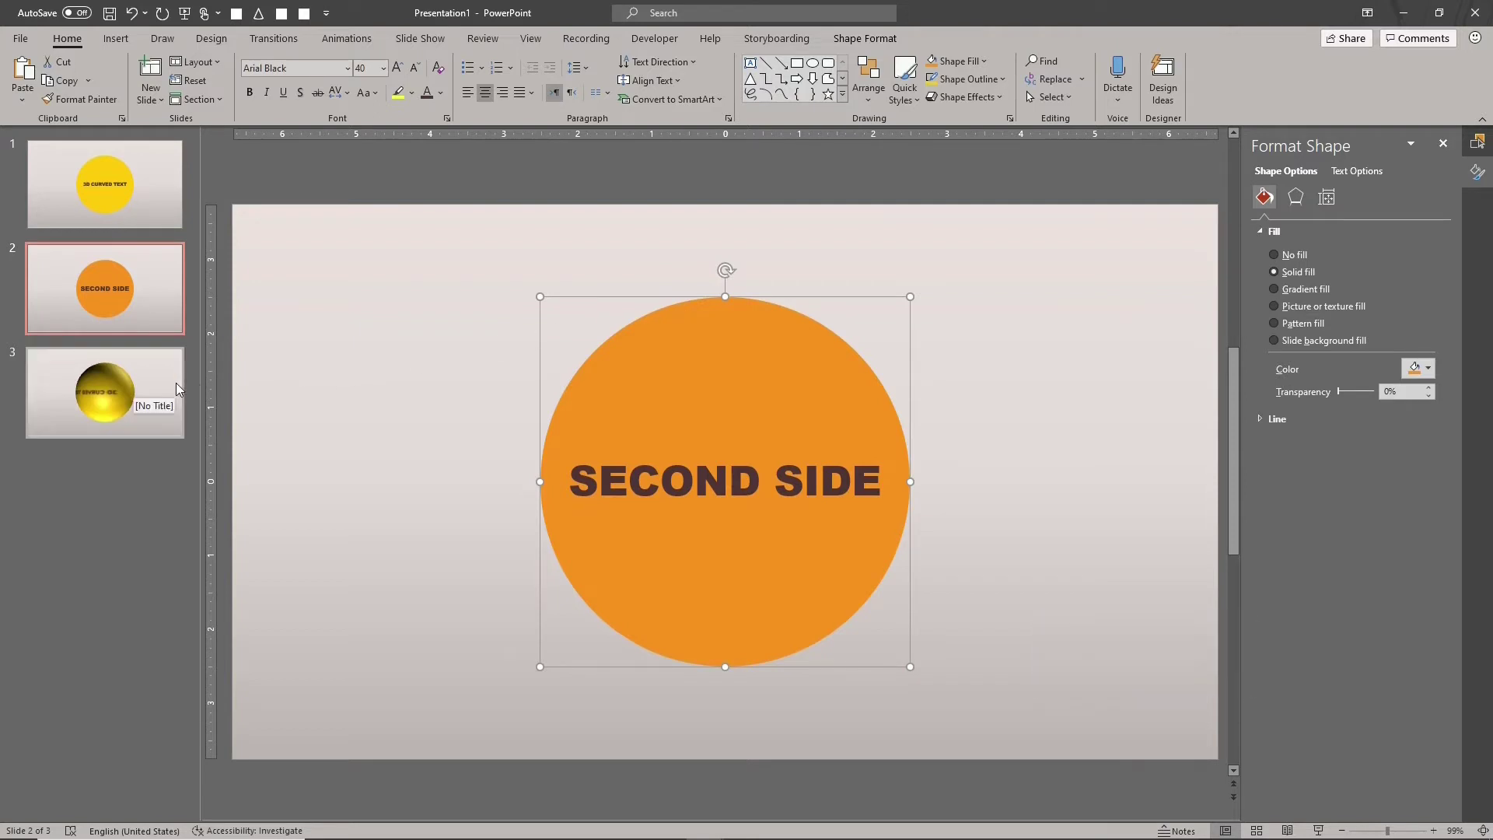
right_click(355, 318)
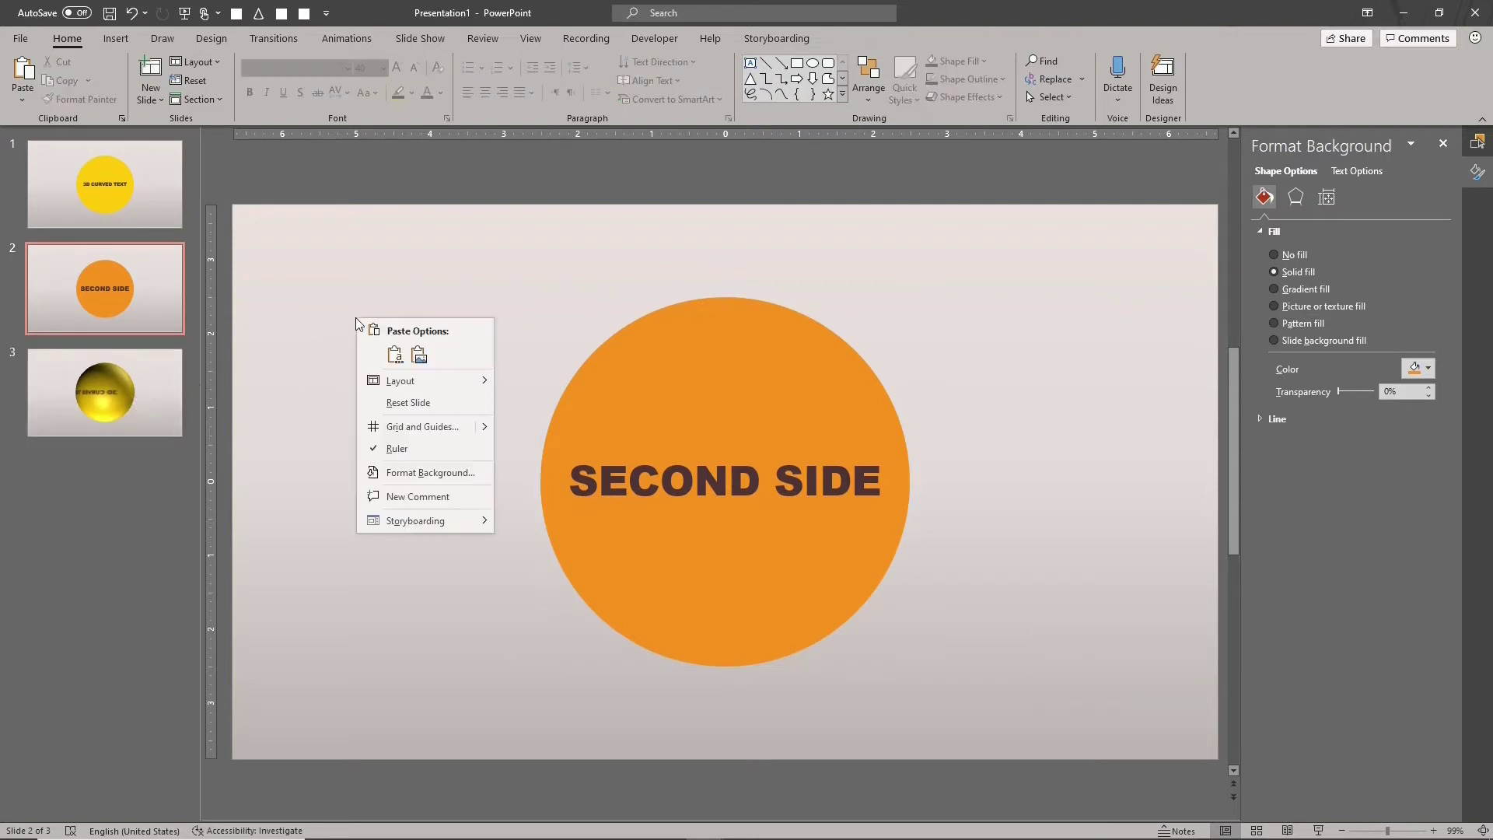
left_click(419, 357)
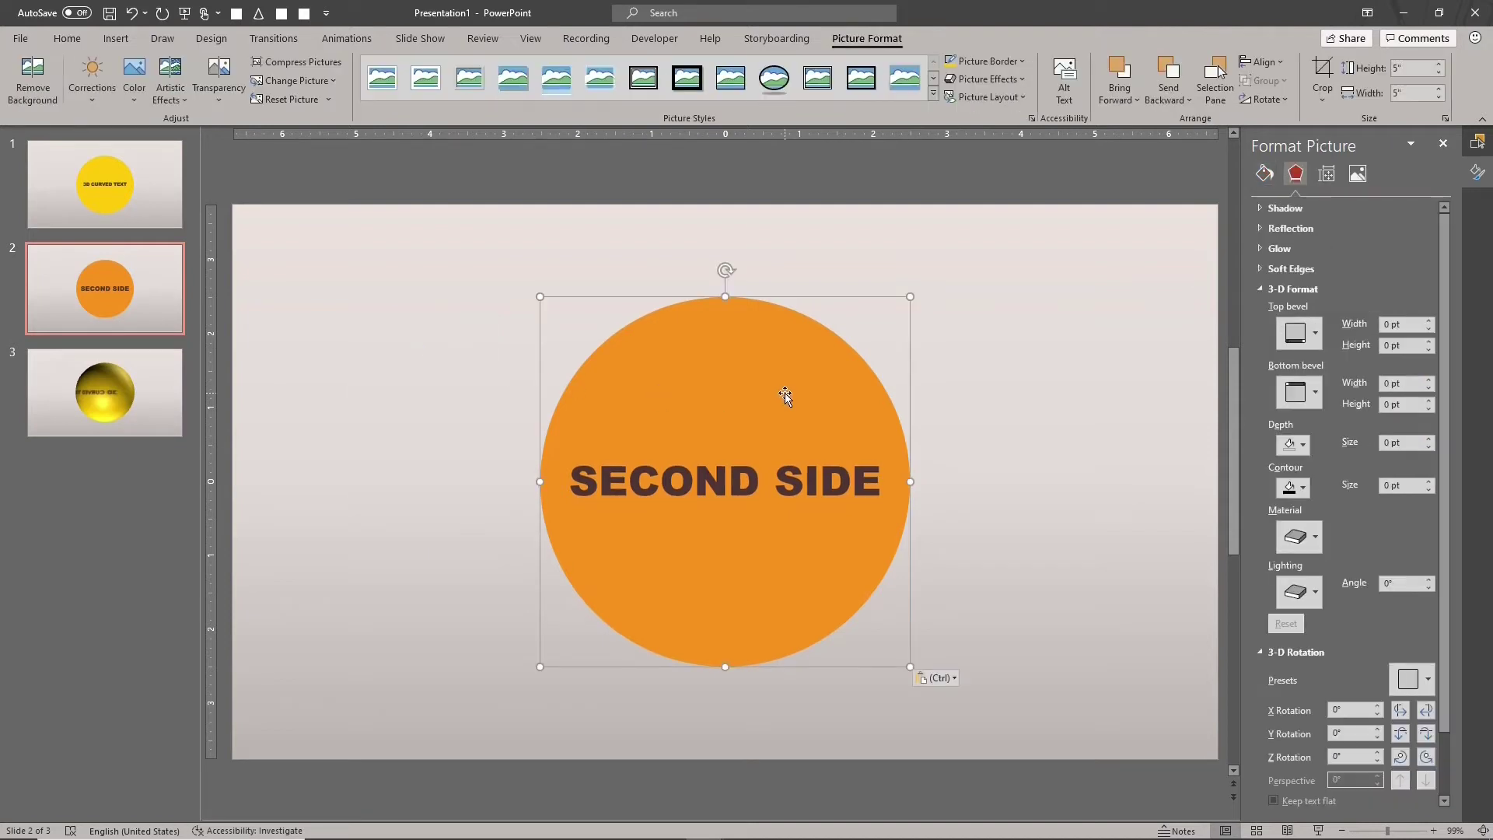
left_click_drag(785, 393, 574, 391)
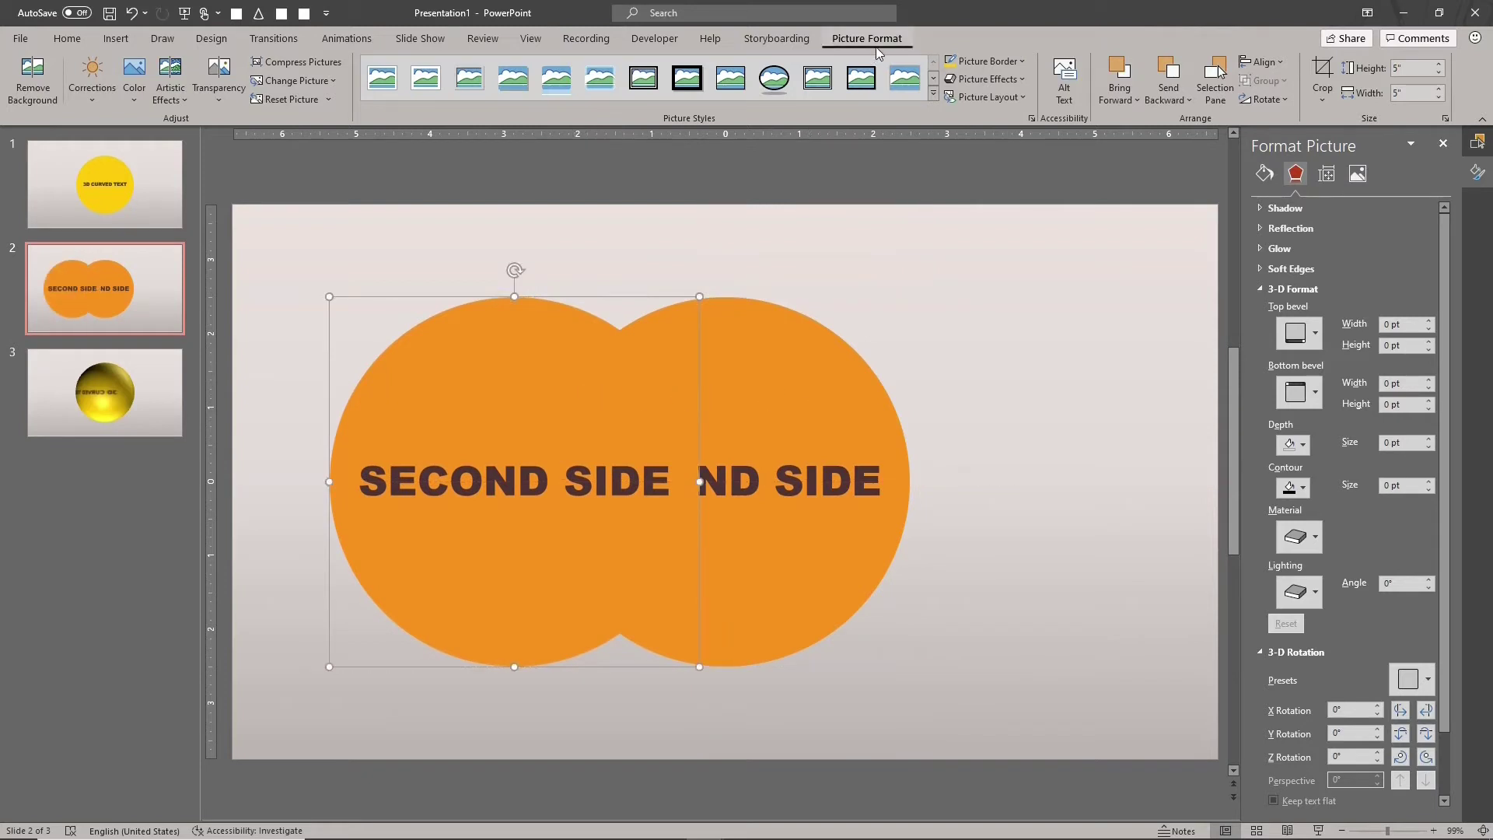
left_click_drag(809, 398, 1016, 393)
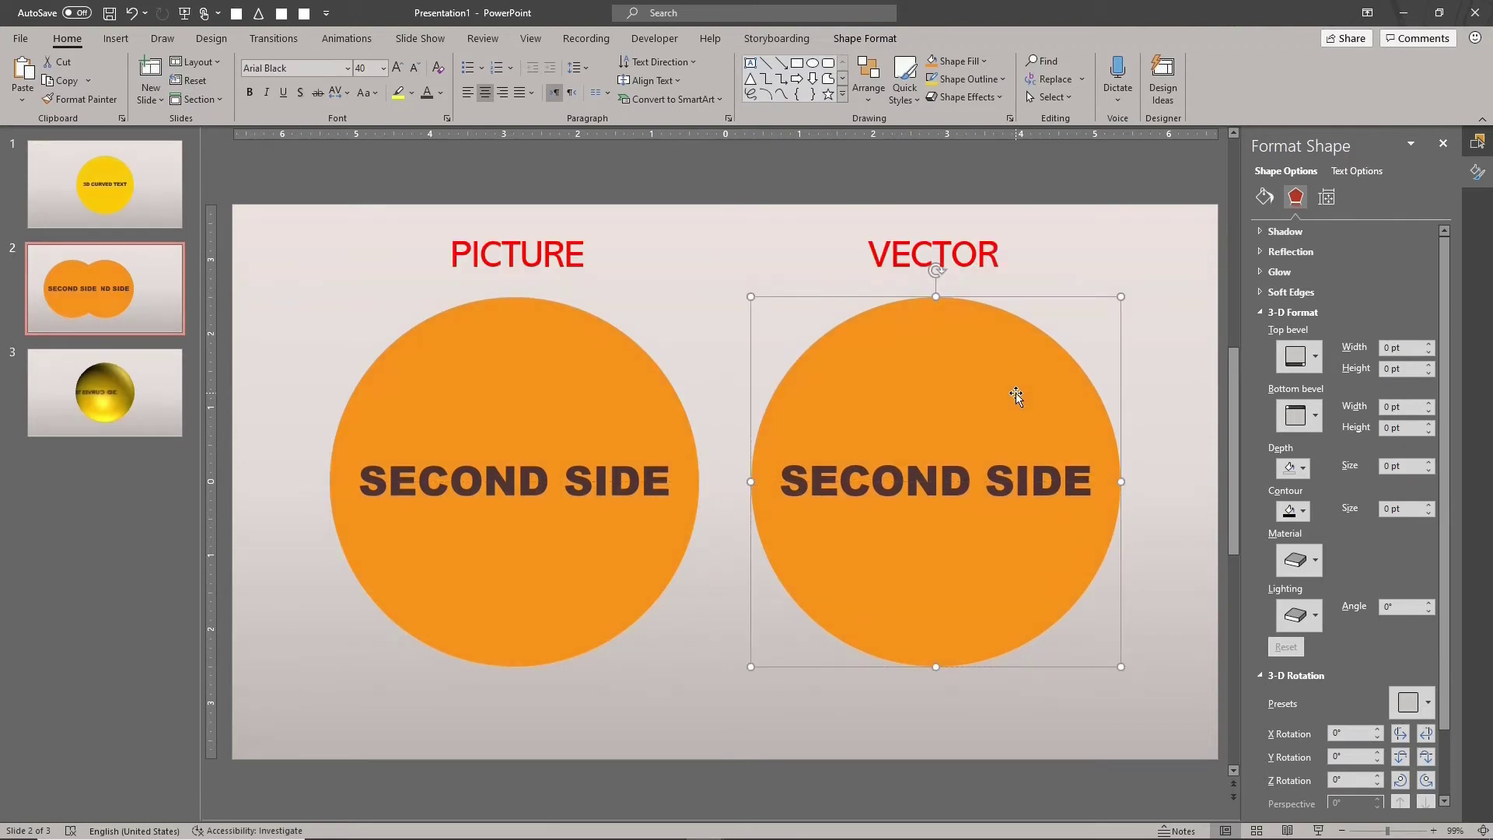
left_click(950, 484)
double_click(948, 486)
left_click(949, 487)
left_click(477, 487)
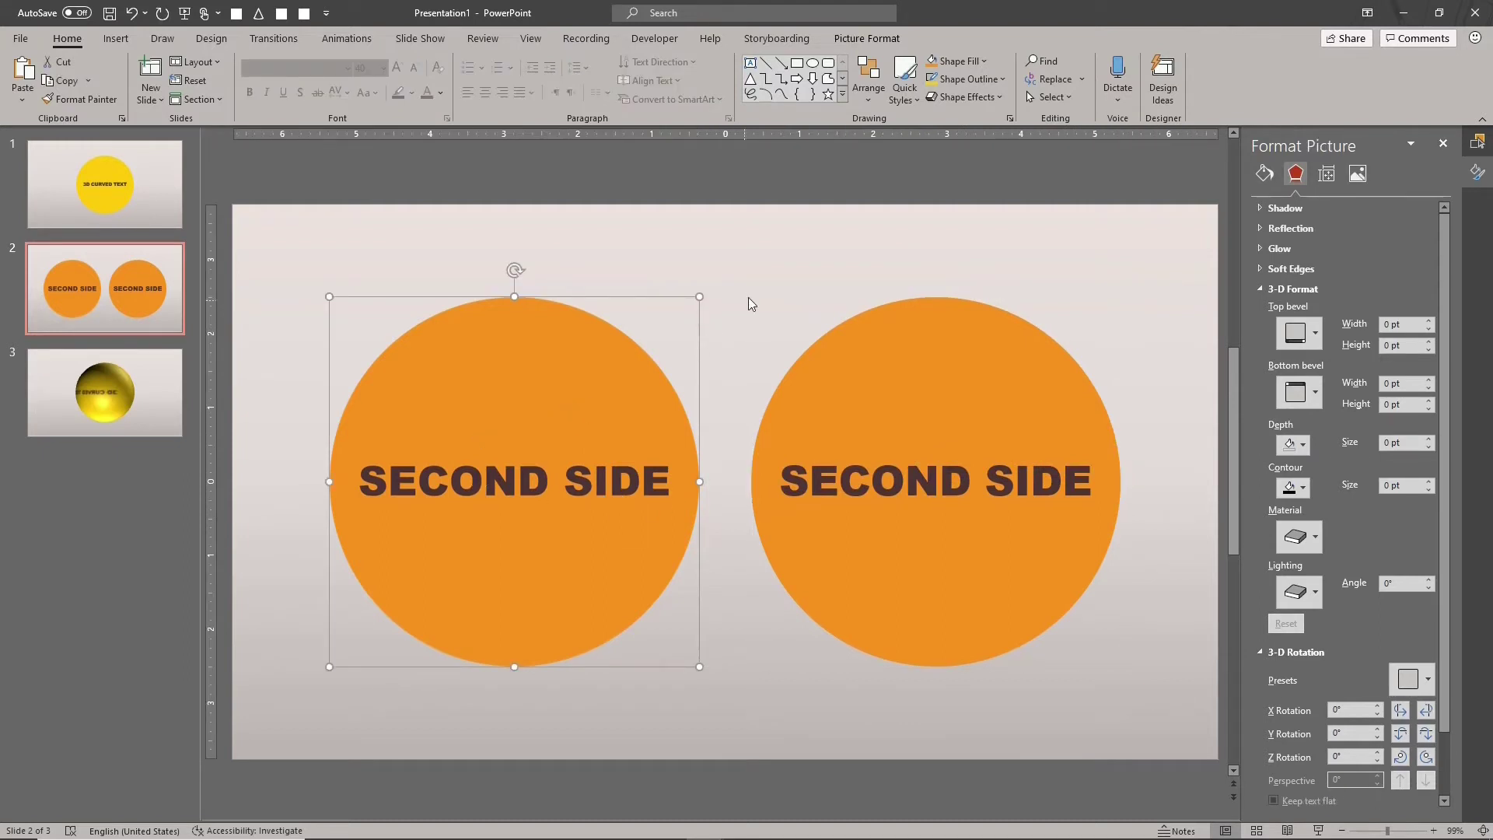
Flip the left orange picture horizontally, copy it, and switch to slide 3.
left_click(874, 96)
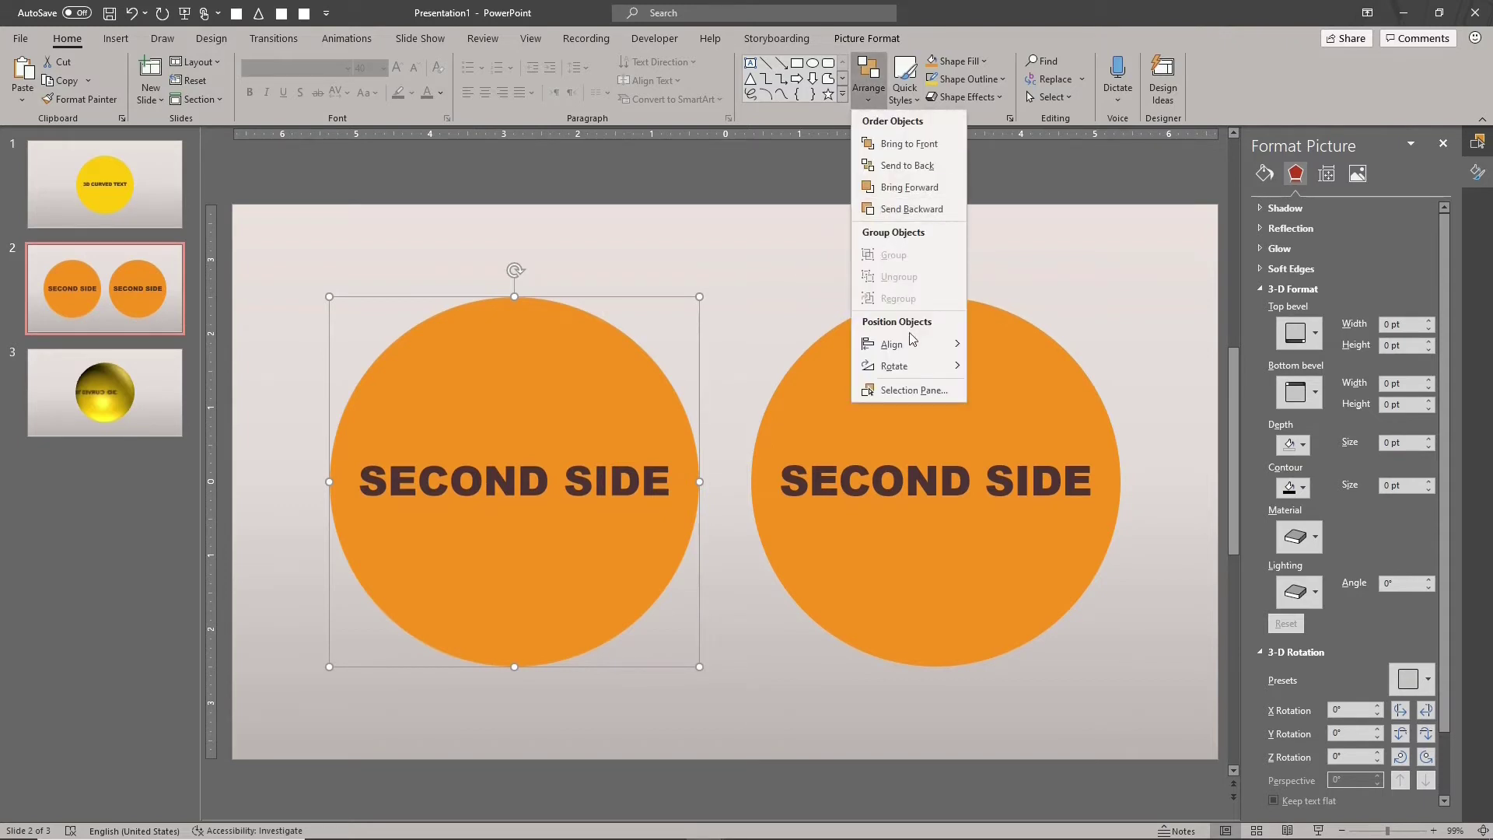
mouse_move(925, 367)
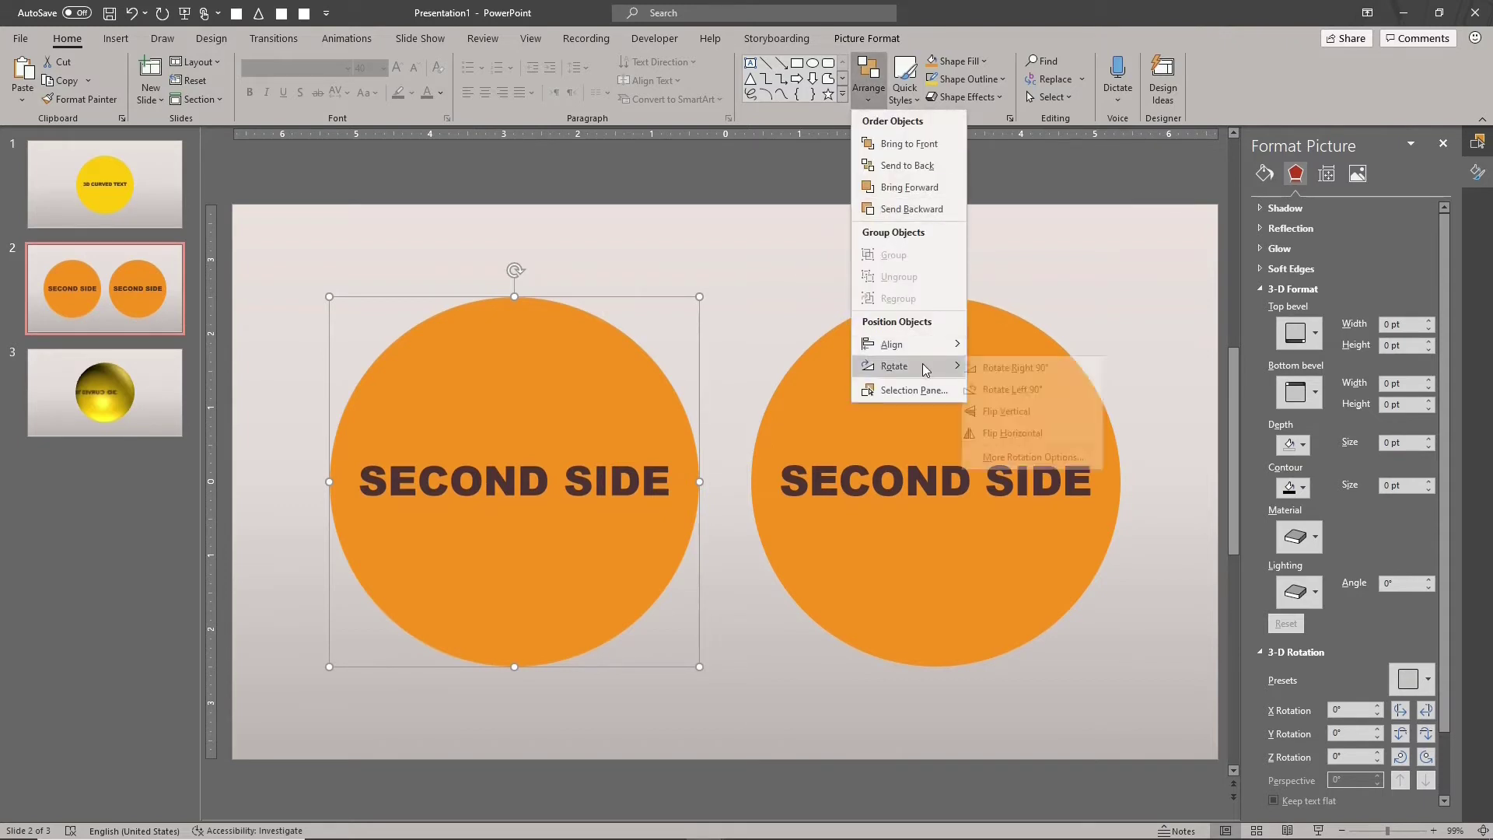
left_click(1025, 432)
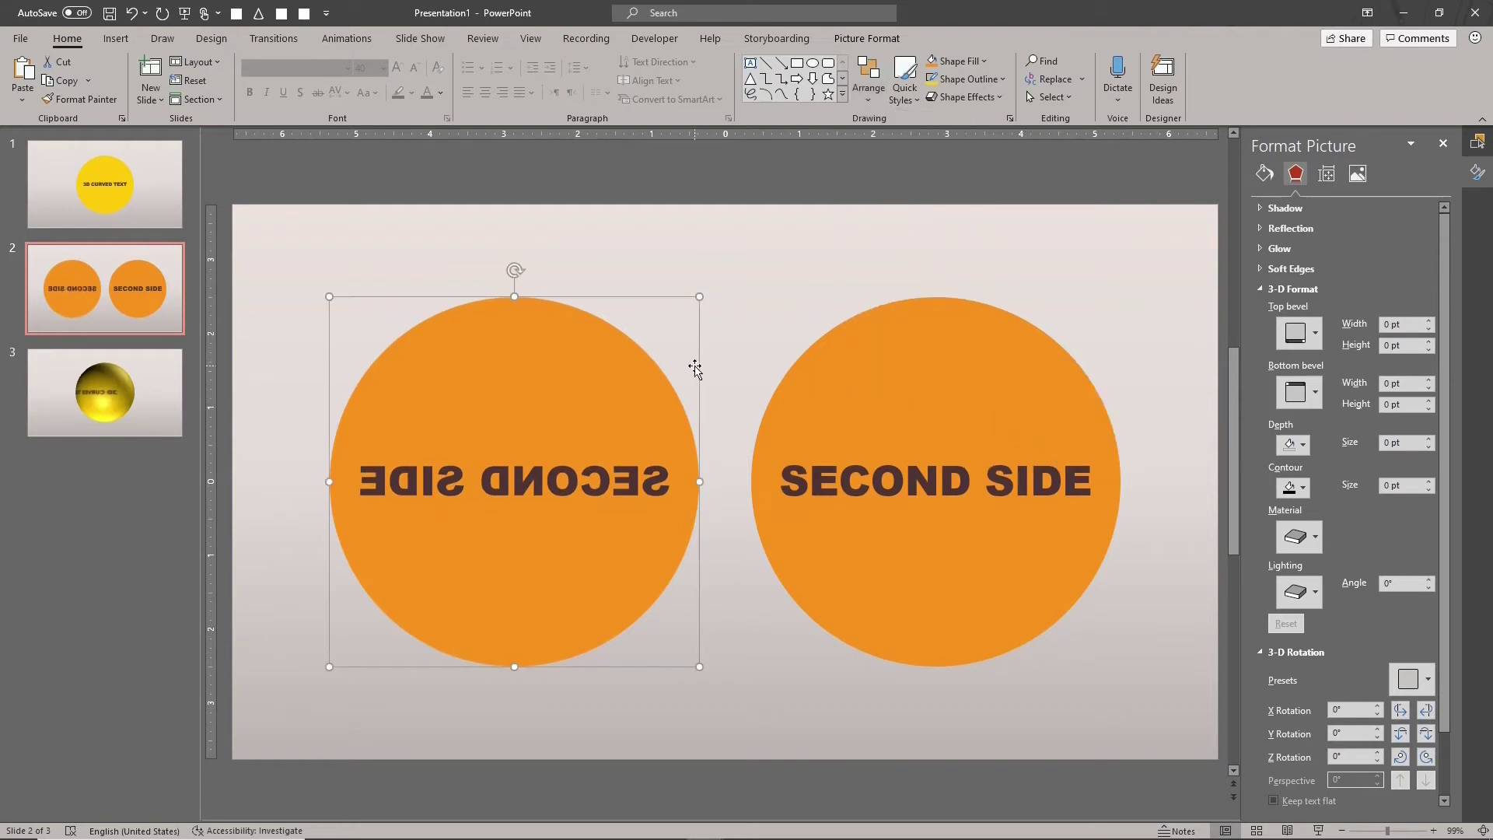
key("ctrl+c")
left_click(182, 390)
Select the Back piece of the sphere group in the Selection pane.
left_click(643, 442)
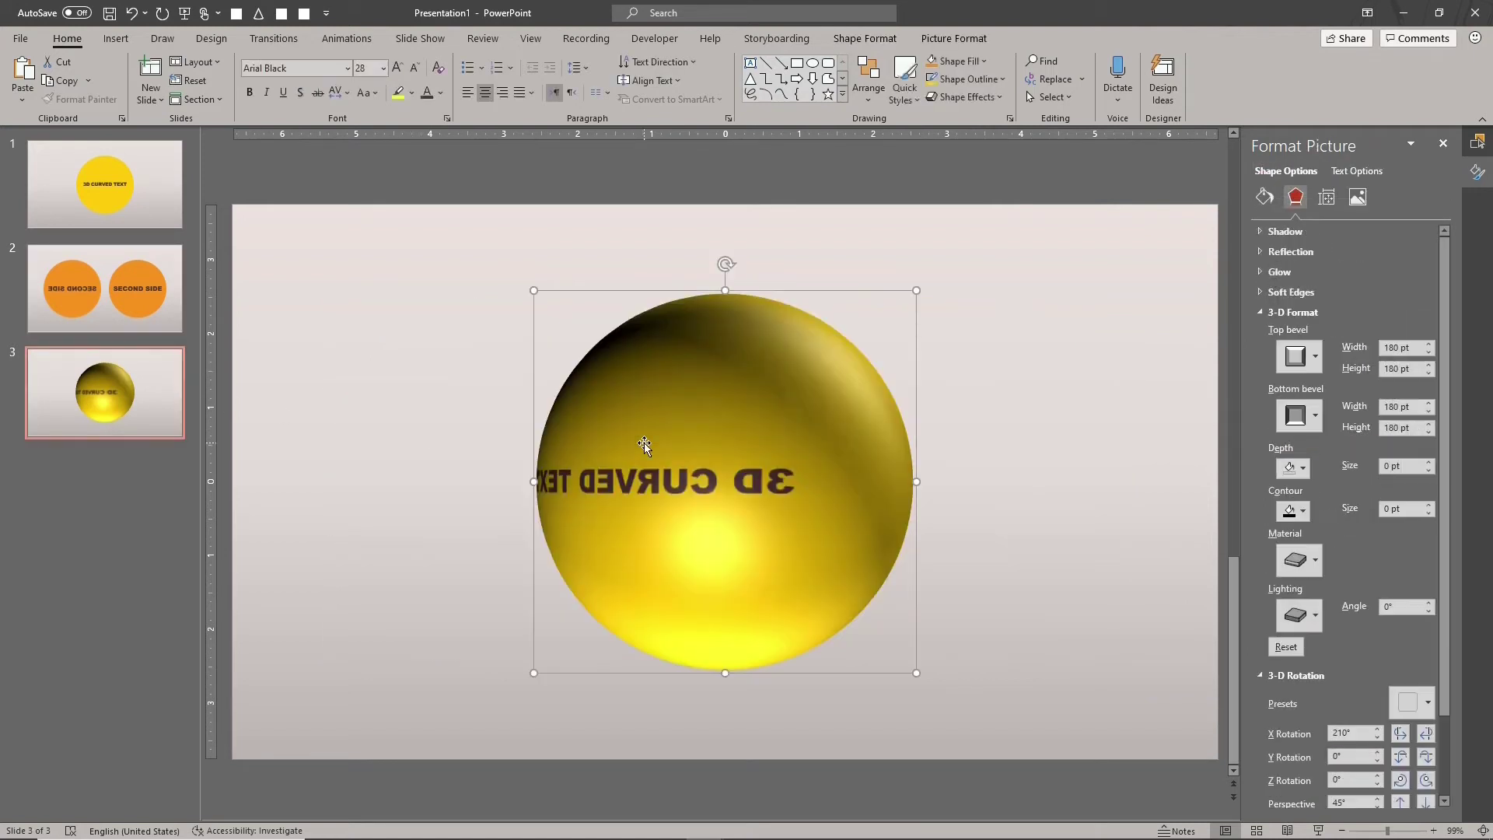
left_click_drag(644, 442, 645, 444)
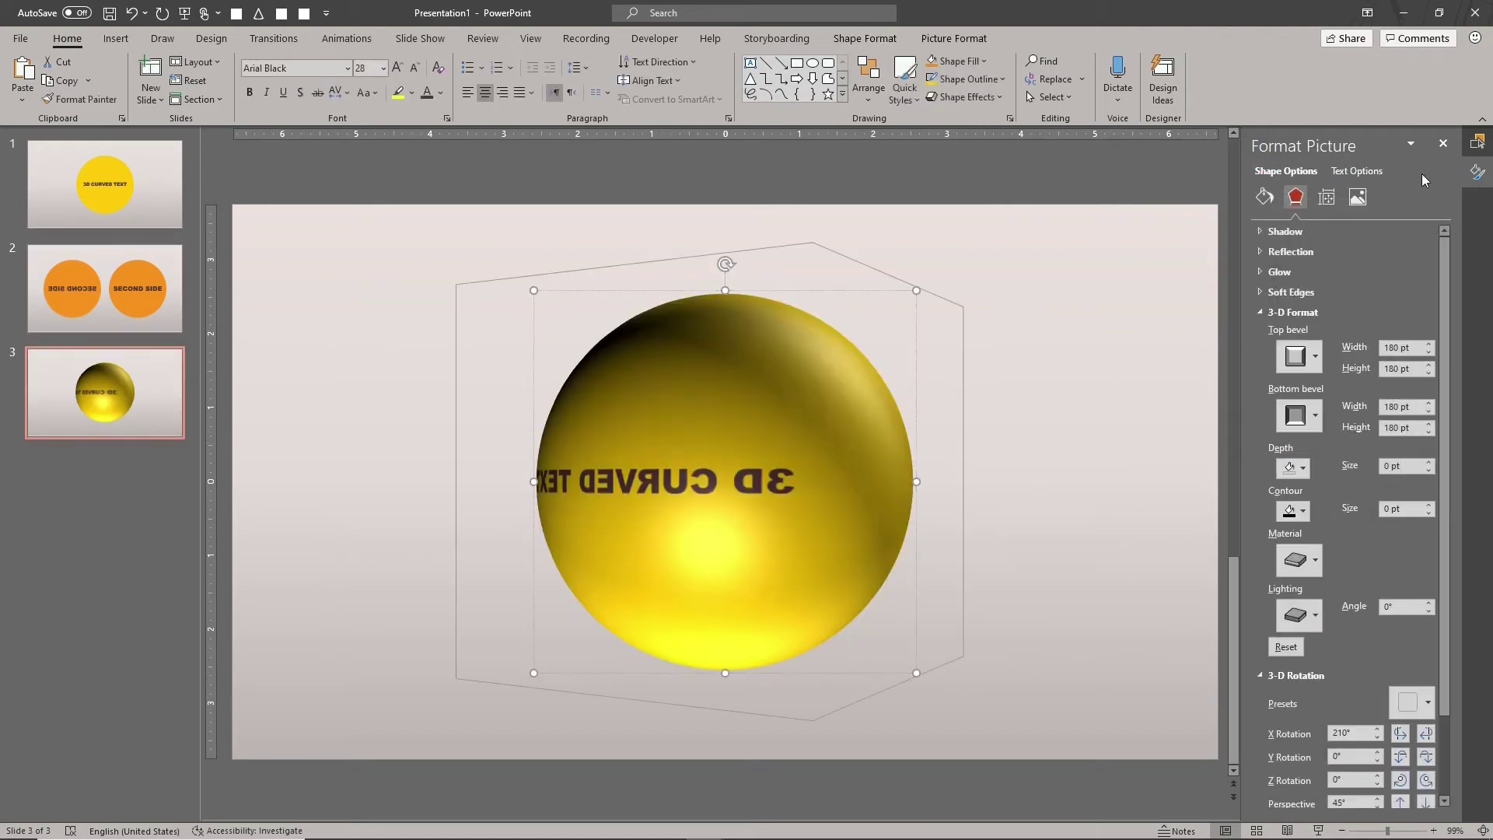
left_click(1477, 142)
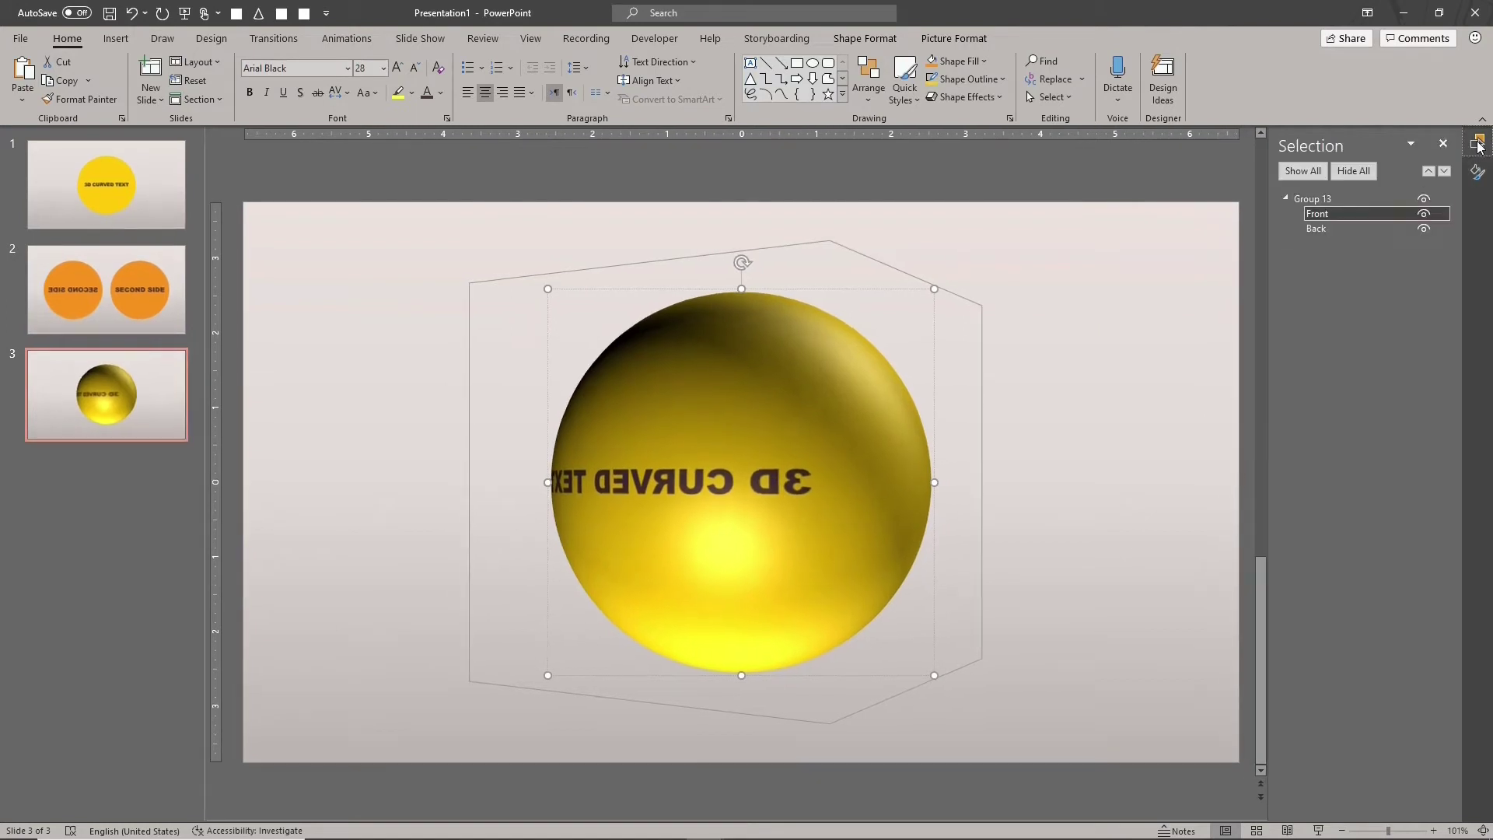
left_click(1397, 230)
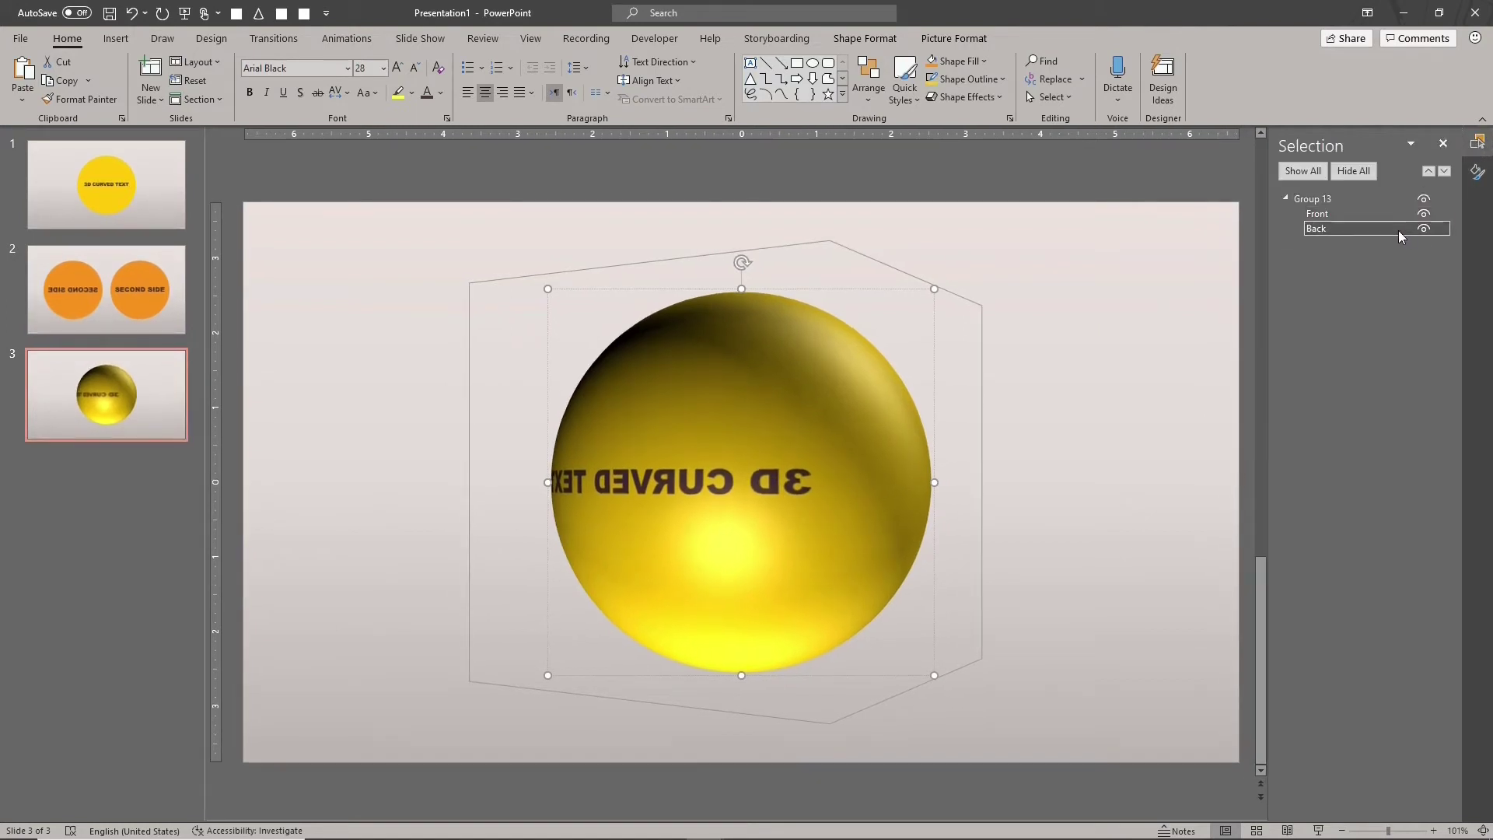
left_click(1478, 171)
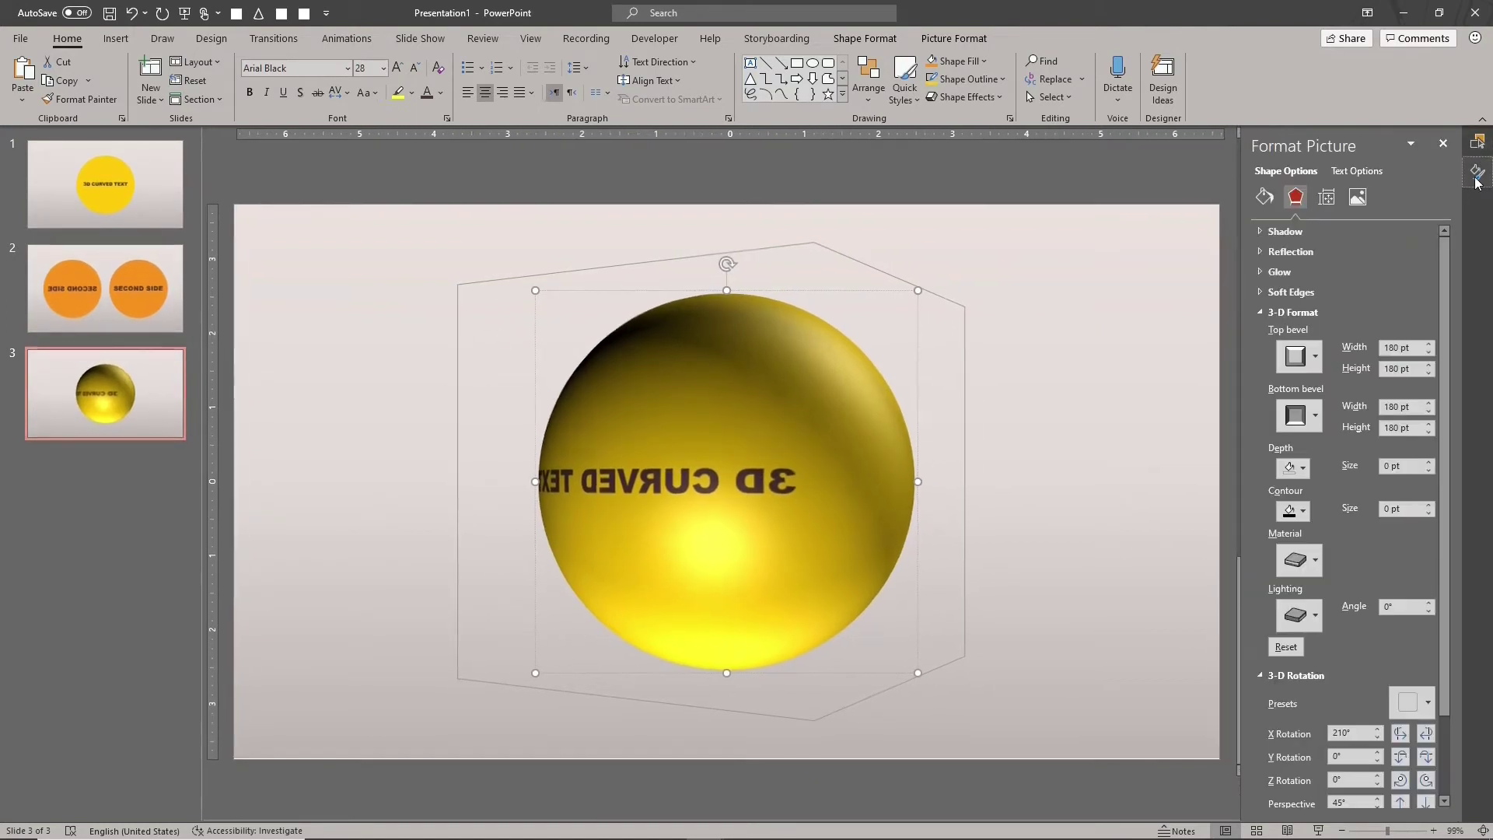
Rotate the Back piece to X 231.9°, Y 33.6° and Z 349.7°.
left_click(1264, 198)
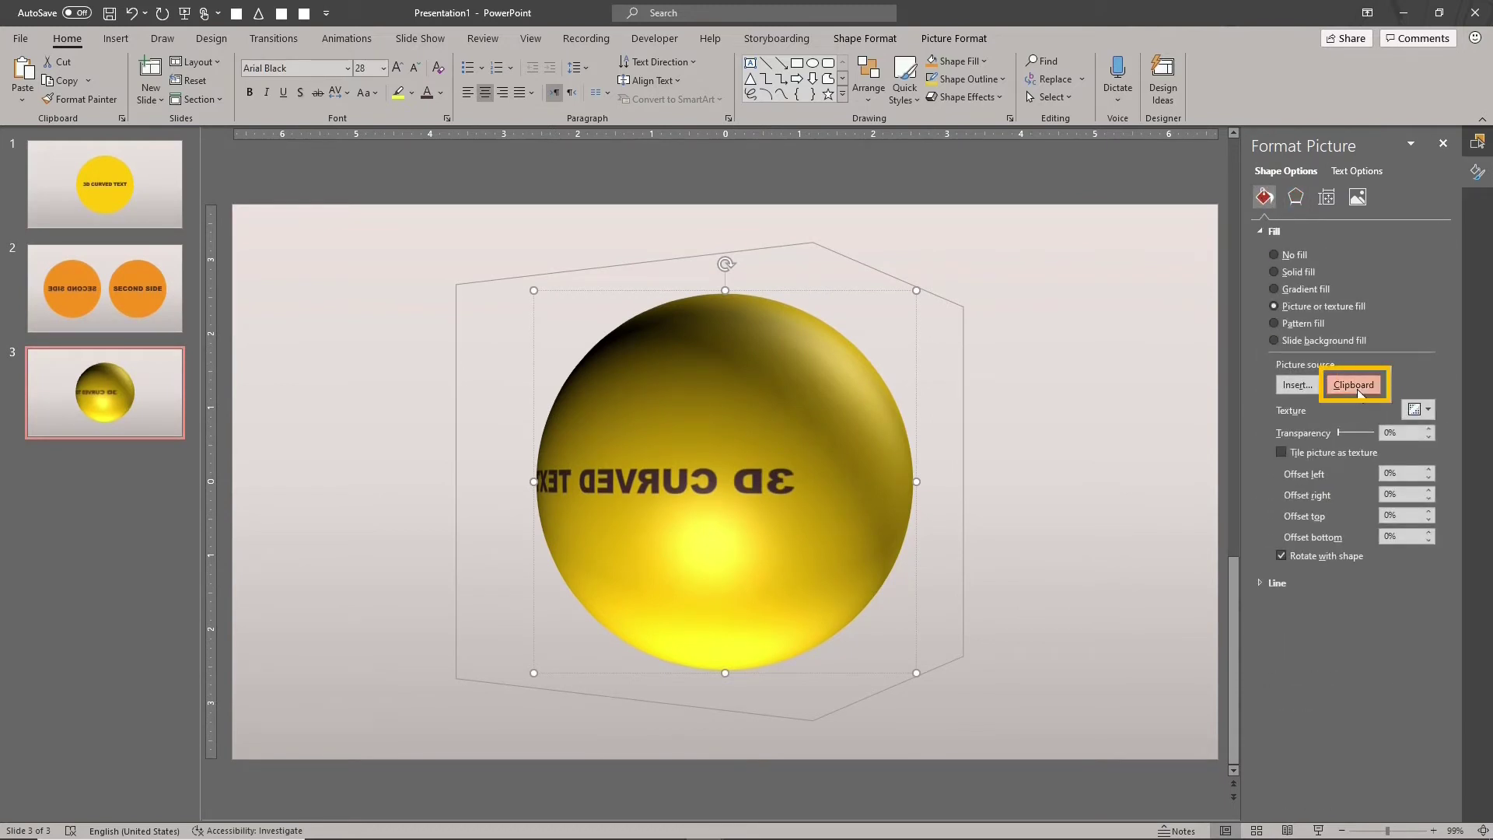
left_click(1477, 171)
left_click(1425, 733)
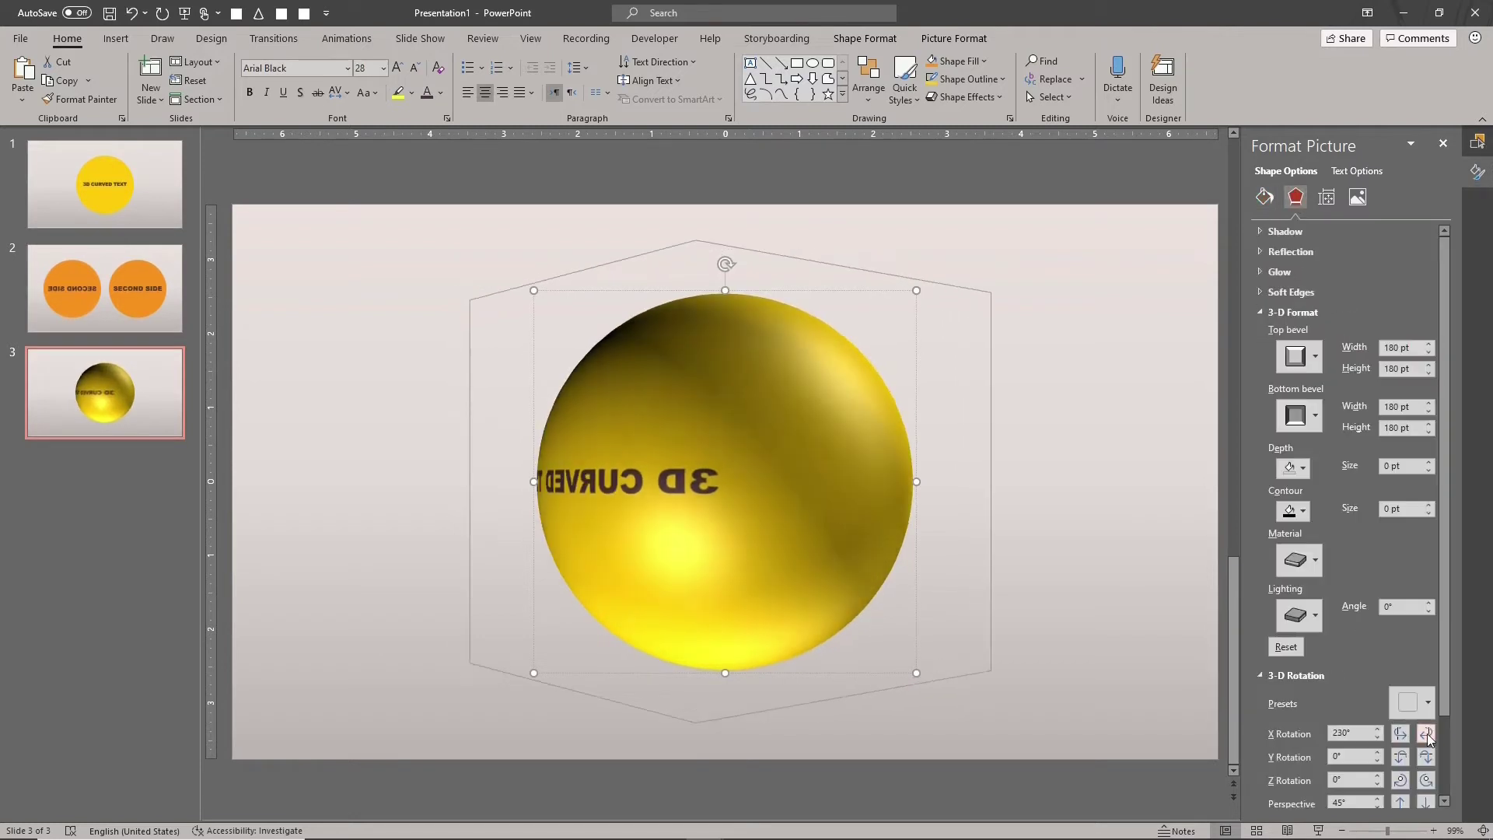
left_click(1400, 734)
left_click(1401, 755)
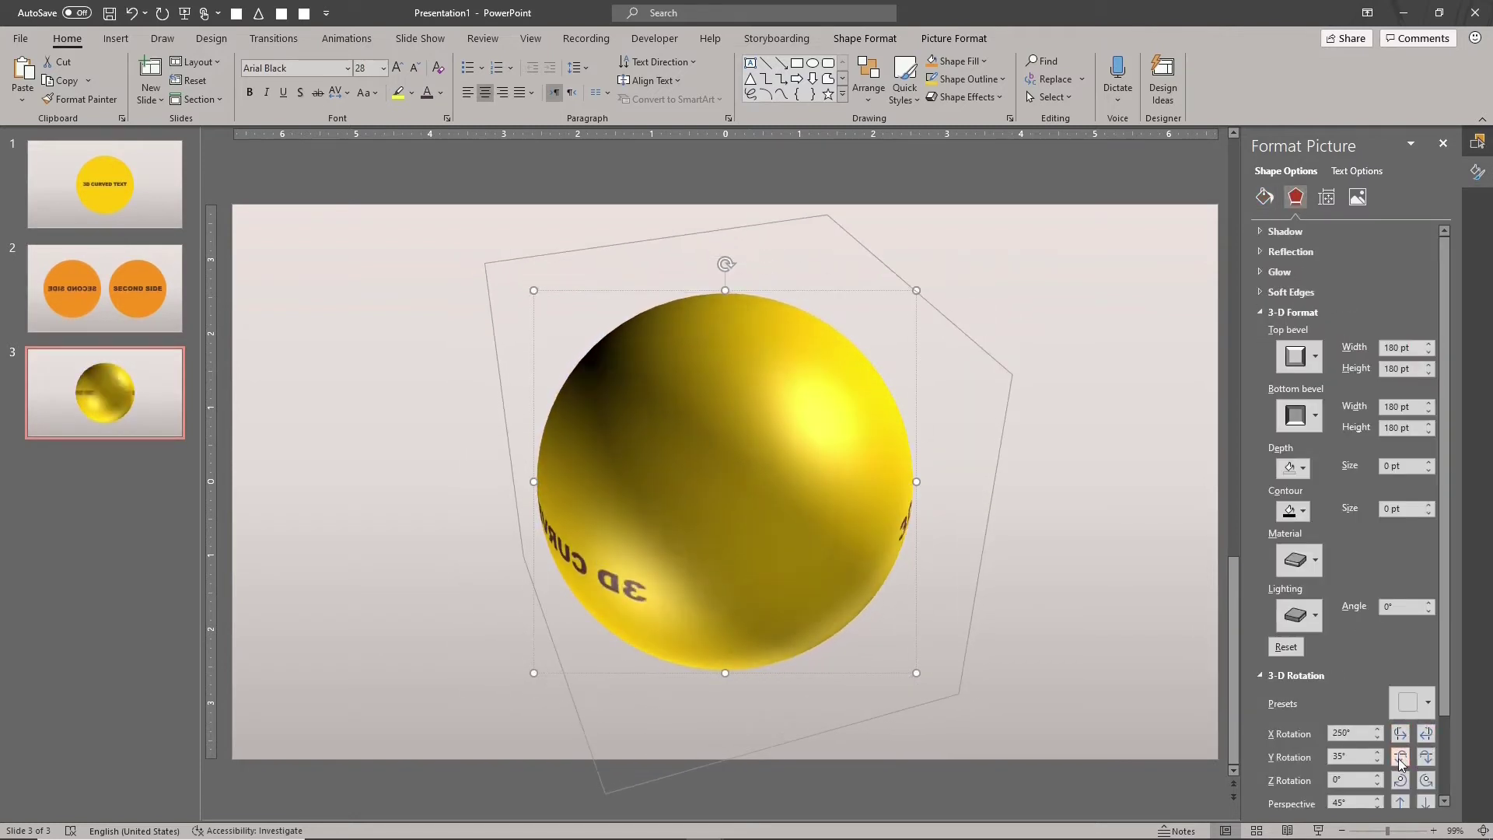
left_click(1400, 755)
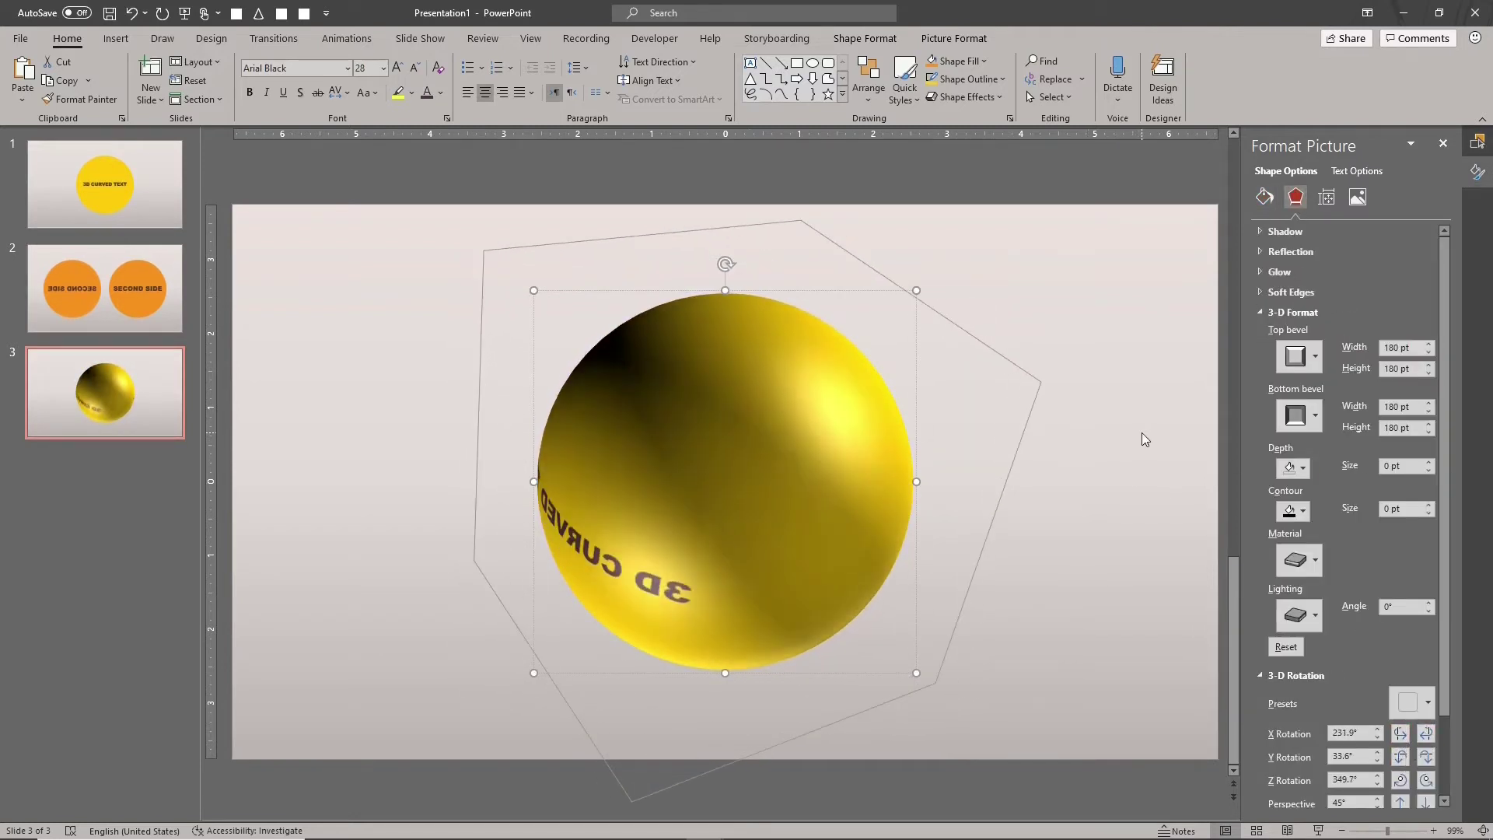
left_click(1477, 143)
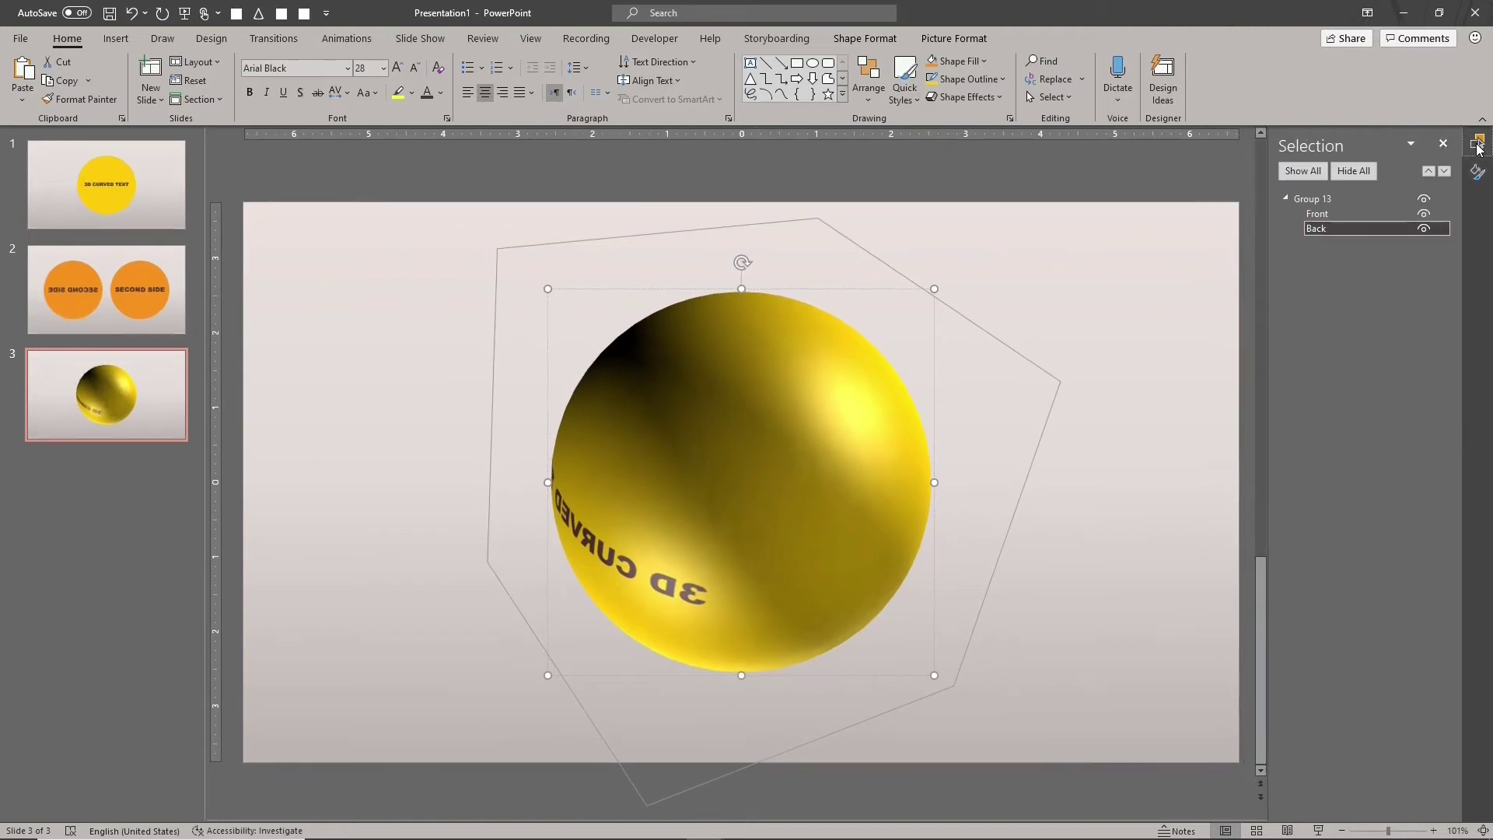
left_click(1476, 171)
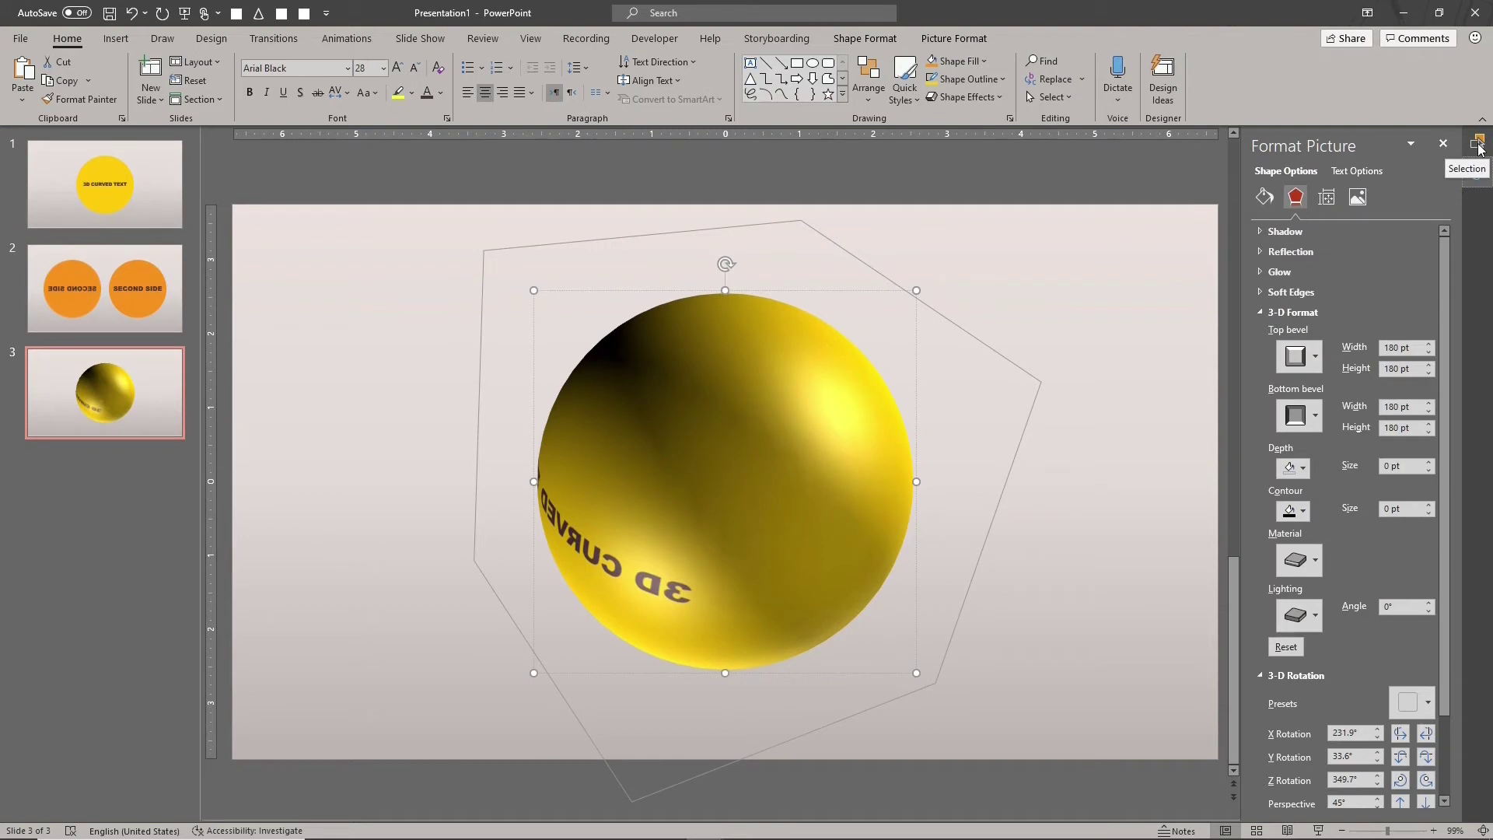
left_click(1477, 145)
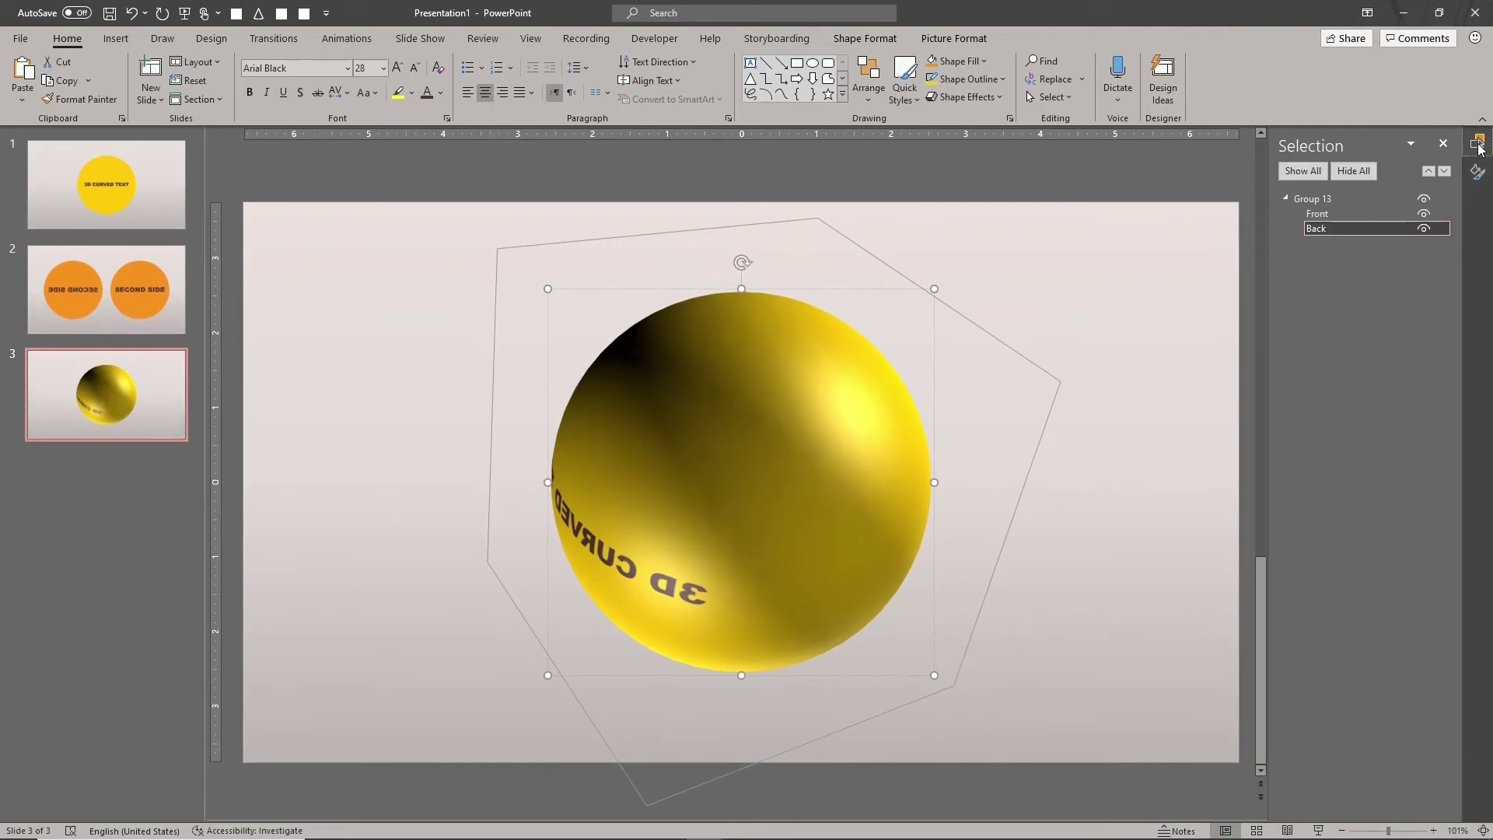
Set the Front piece's bottom bevel to No Bevel, revealing the orange SECOND SIDE half.
left_click(1369, 211)
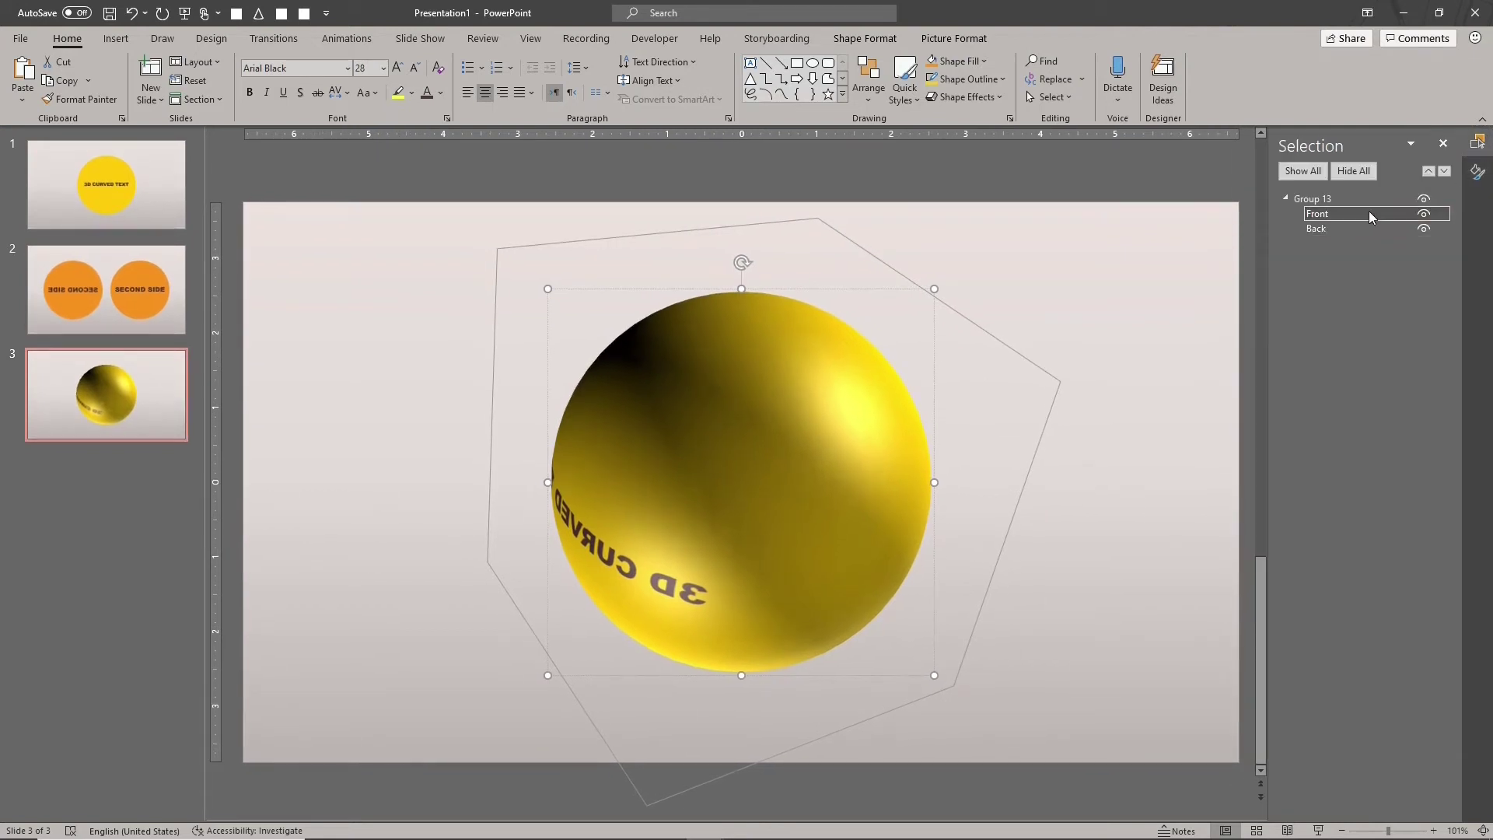
left_click(1474, 176)
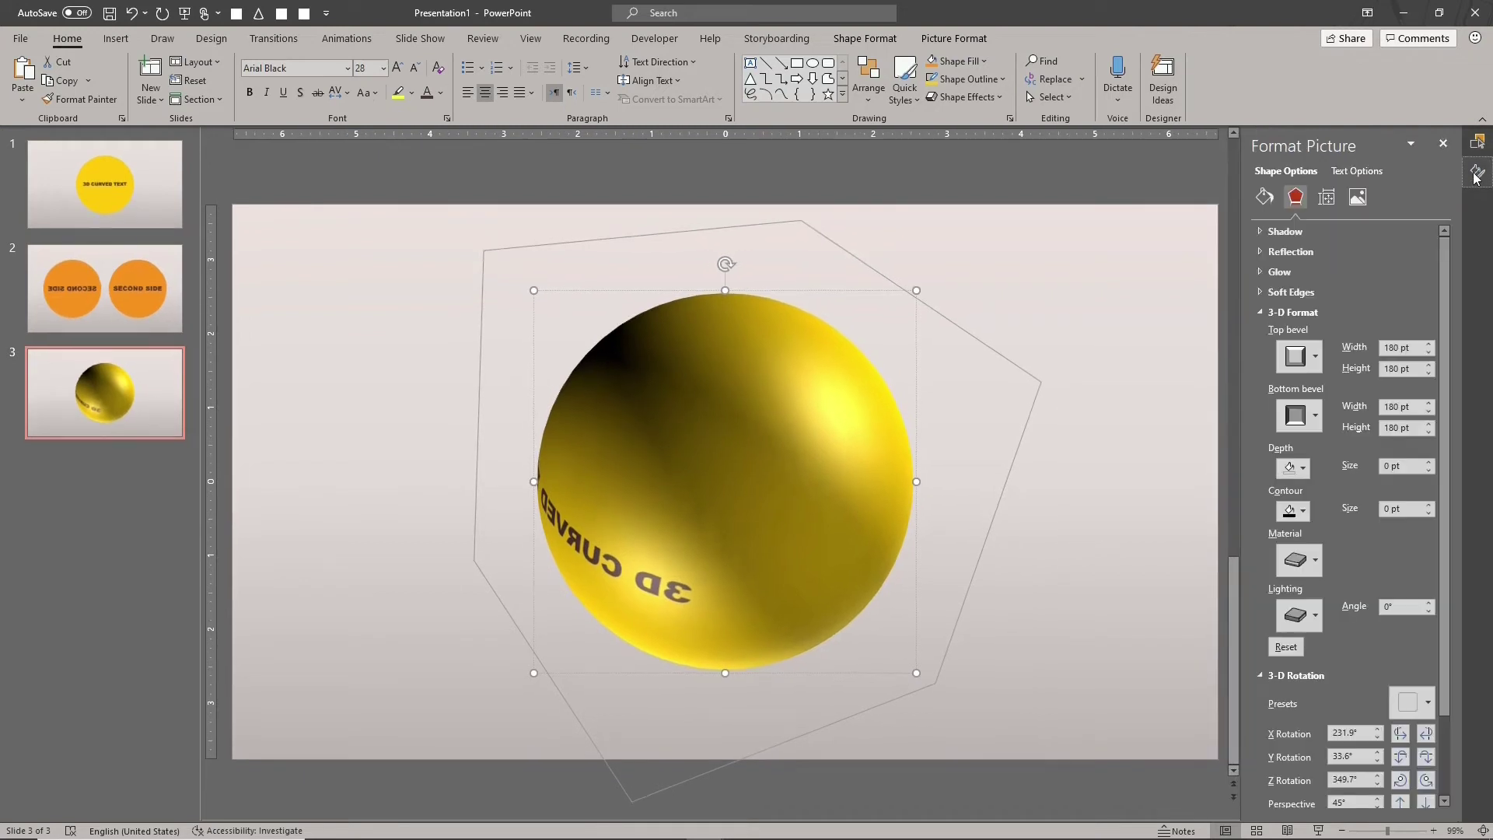
left_click(1297, 416)
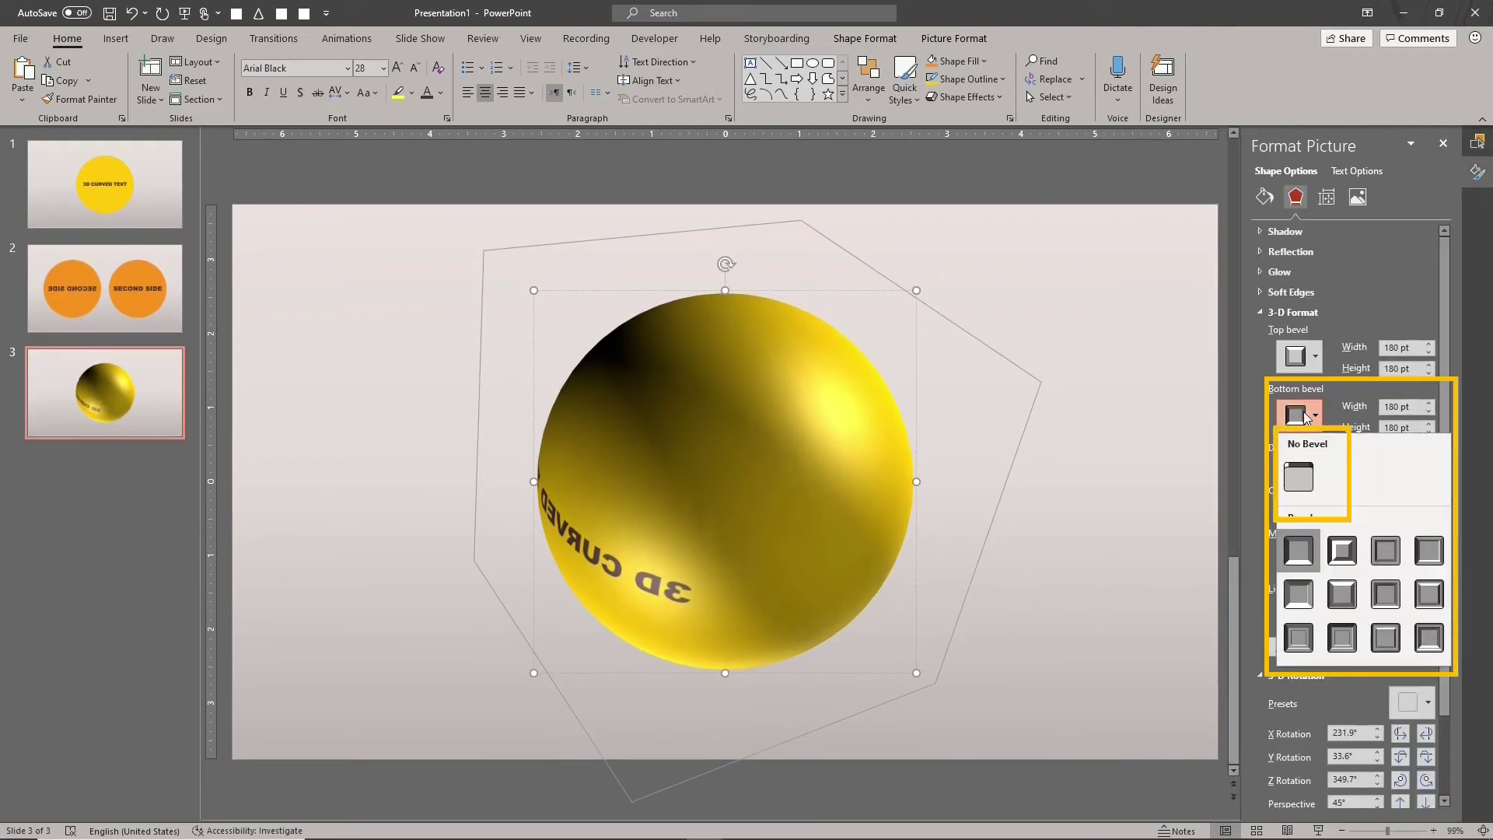
left_click(1303, 475)
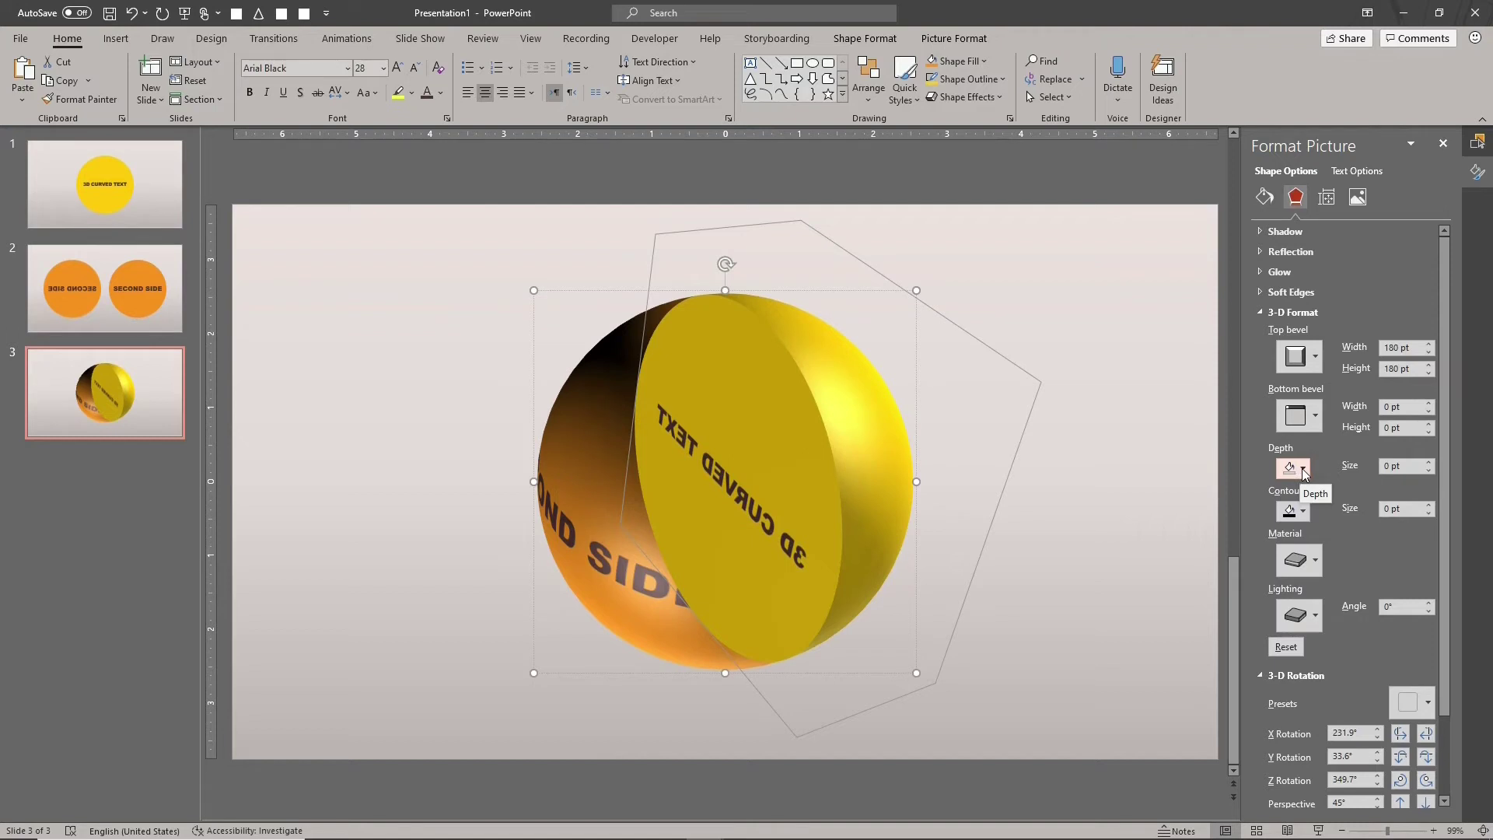
left_click(1481, 146)
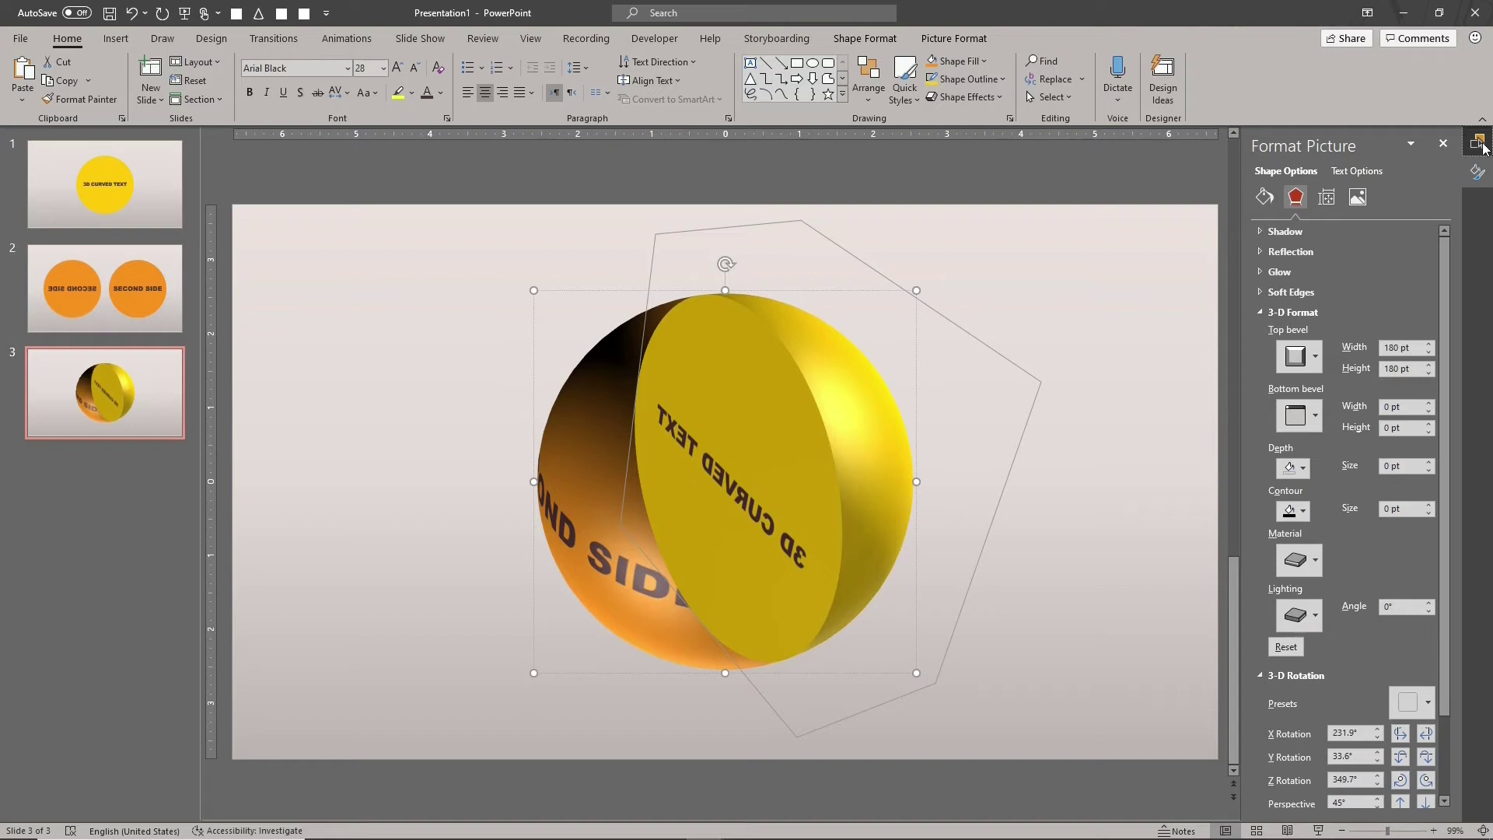
Give the Back piece No Bevel on top and a 0 pt distance from ground.
left_click(1477, 143)
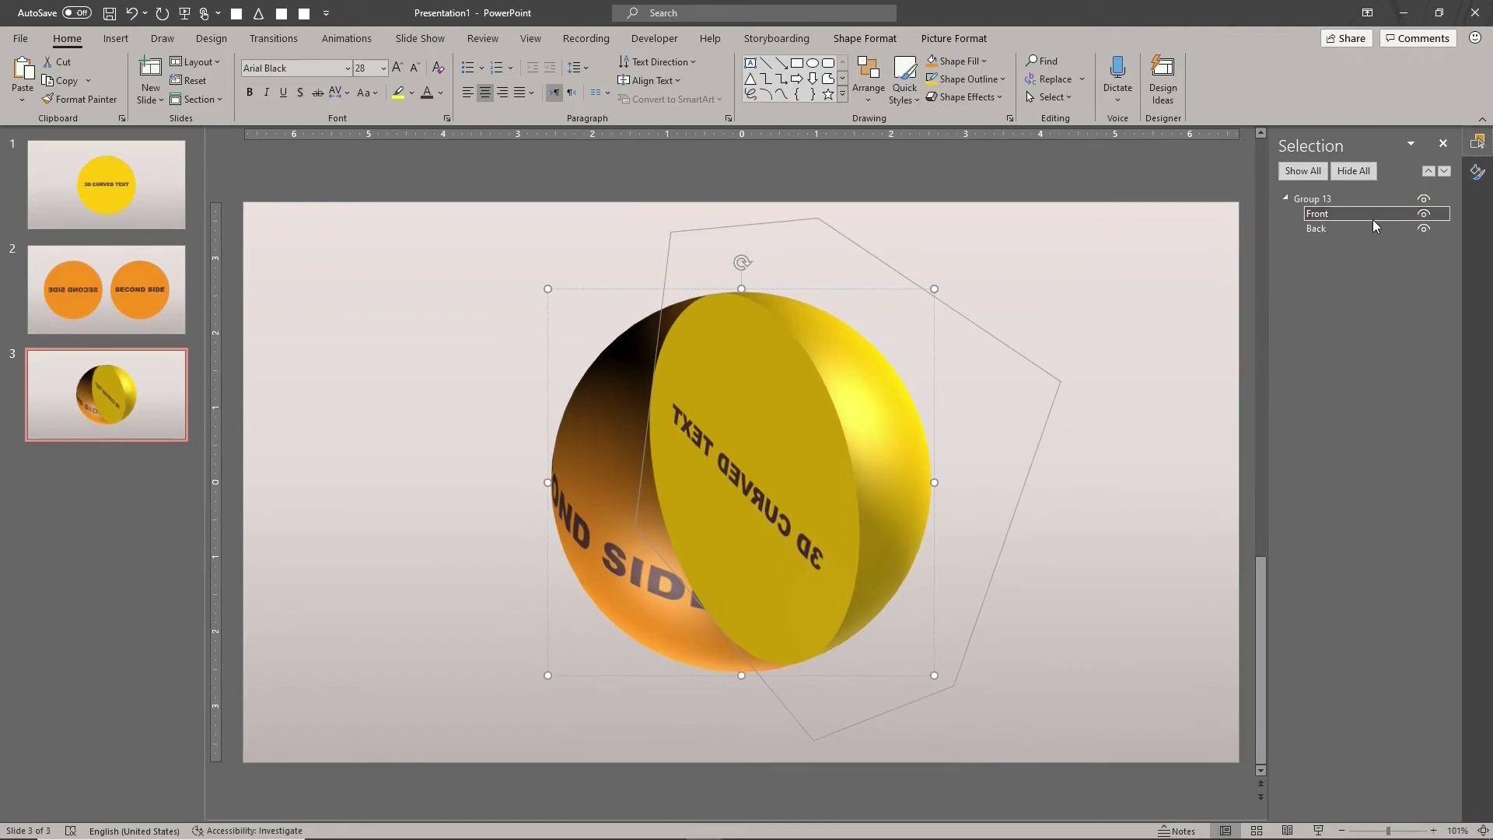
left_click(1367, 227)
left_click(1477, 171)
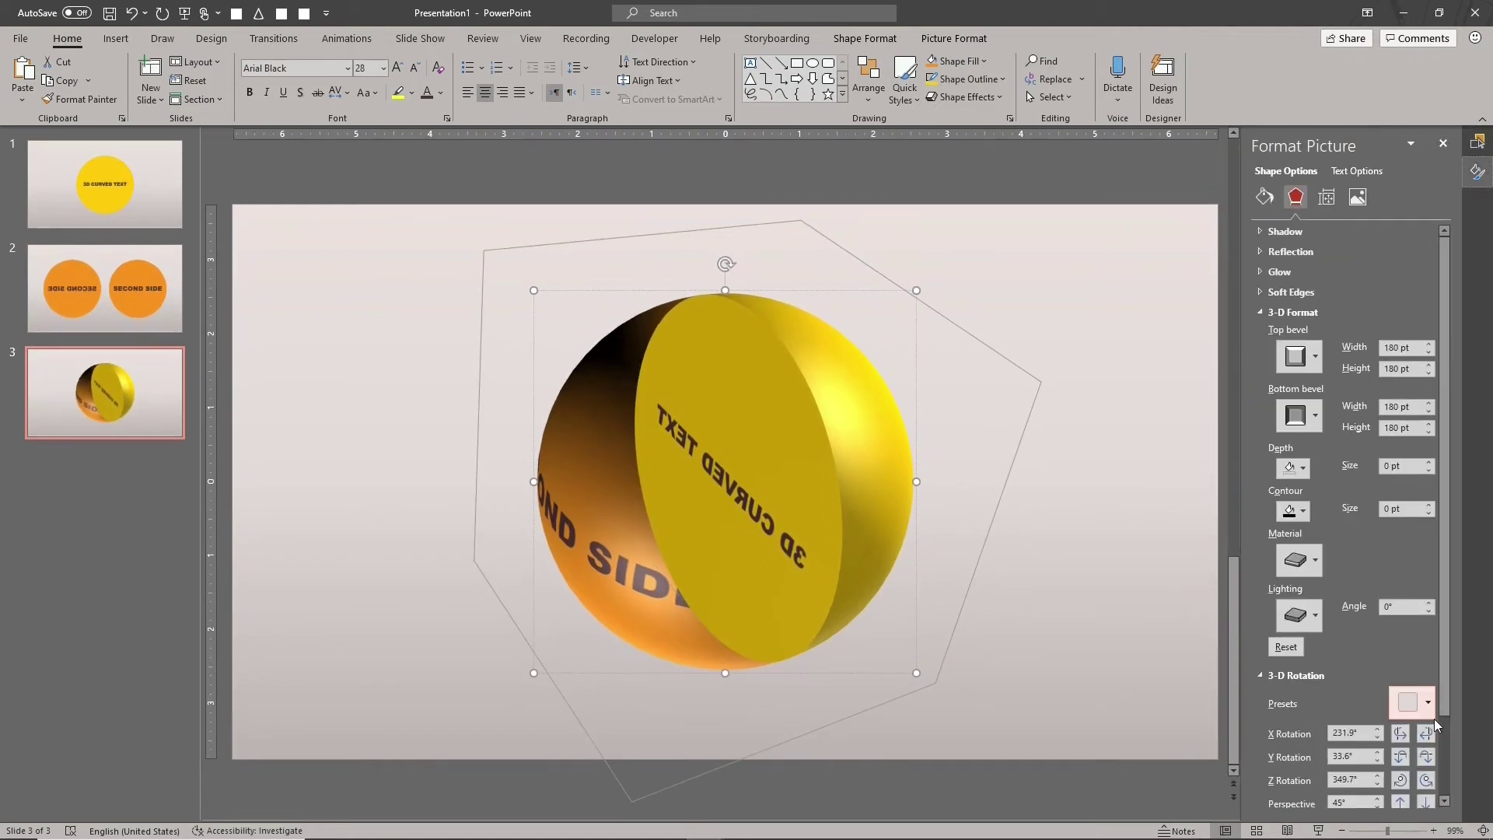
left_click(1298, 356)
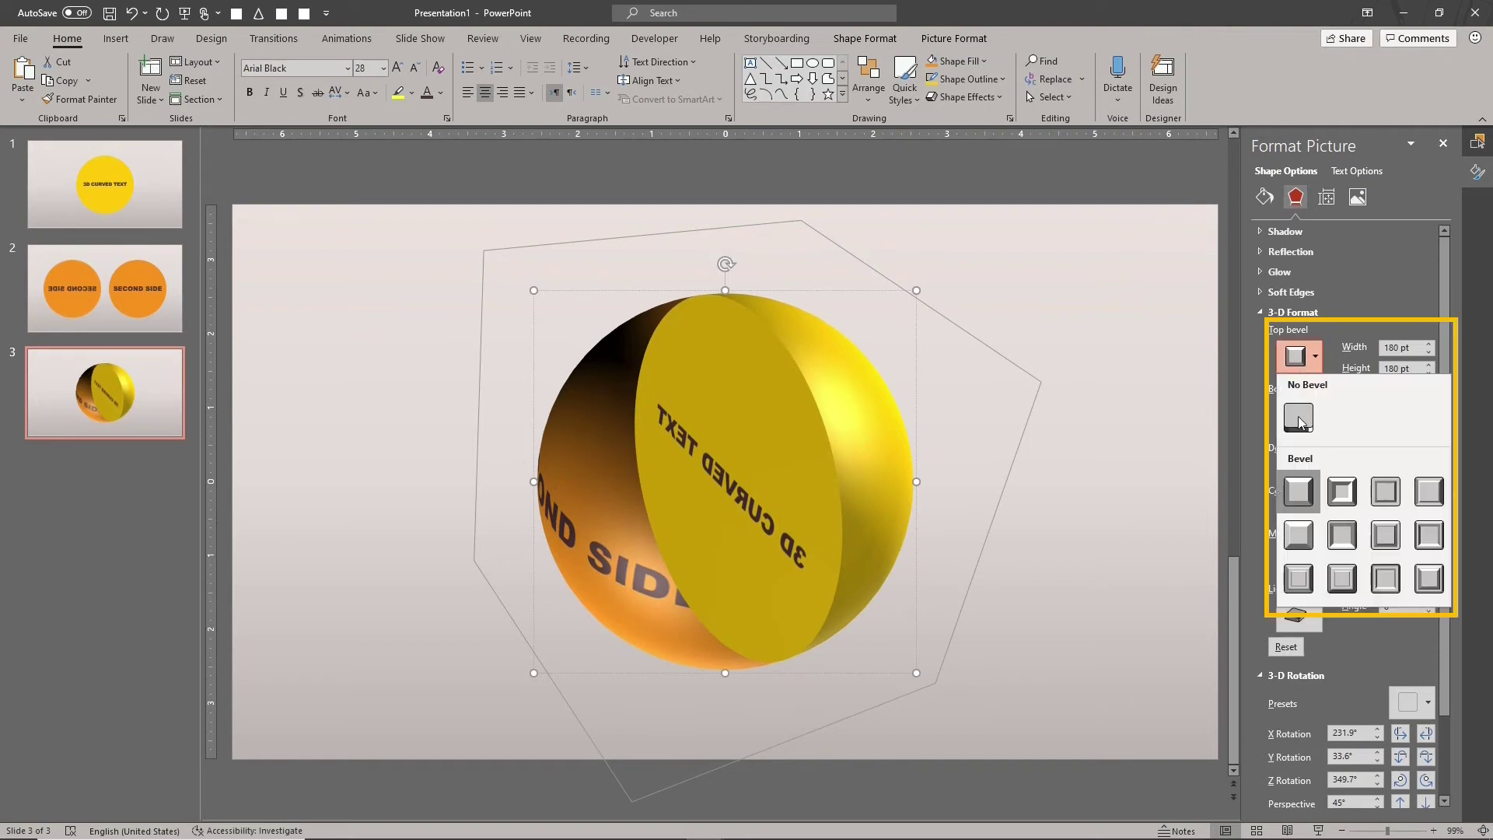
left_click(1300, 419)
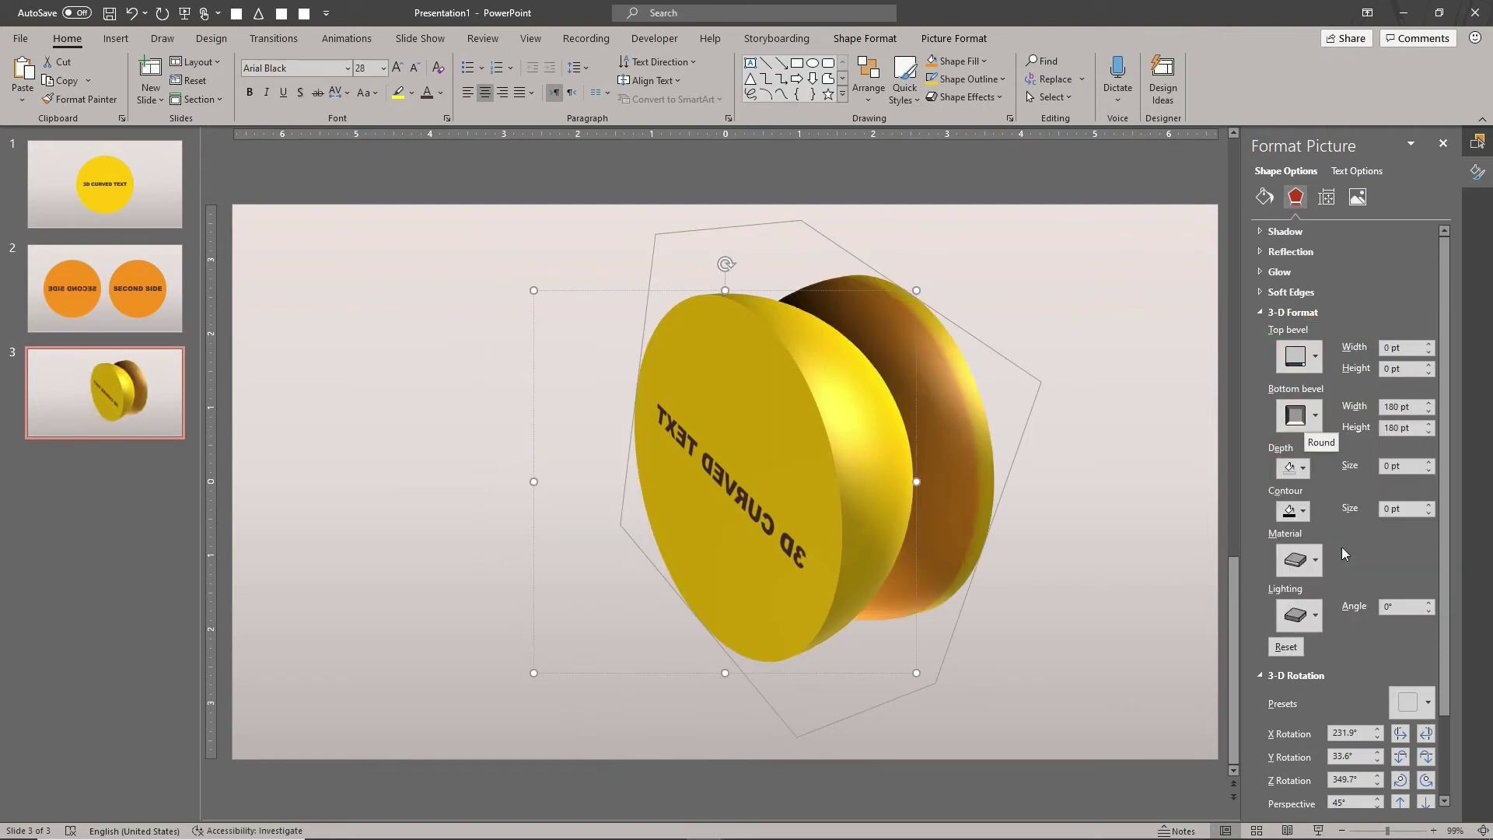
scroll(1444, 726, "down", 3)
double_click(1397, 750)
type("0")
key("Return")
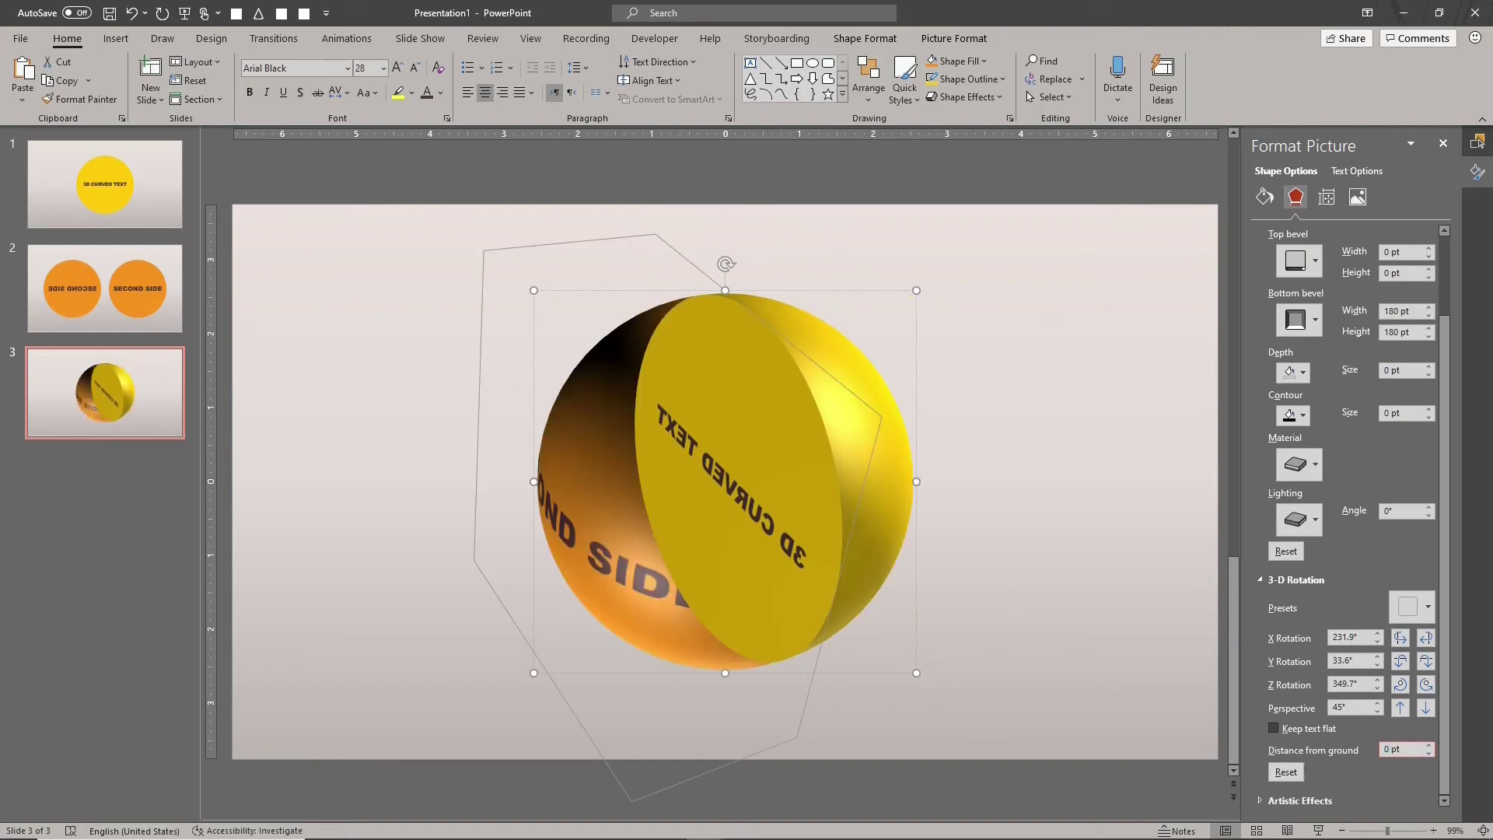
Set the Back piece's outline to No Outline and check the rejoined sphere.
left_click(966, 78)
left_click(963, 250)
left_click(879, 326)
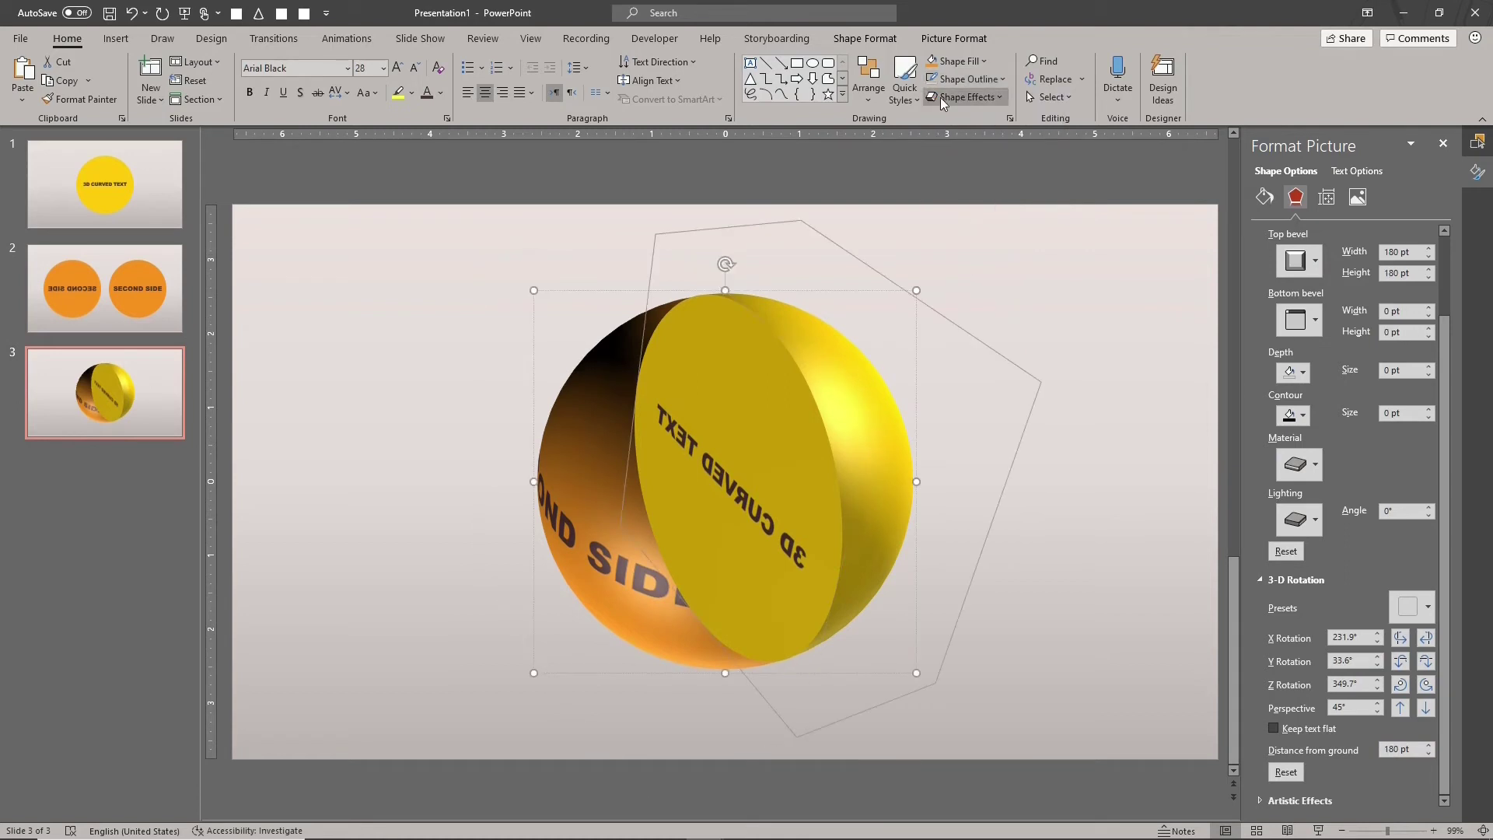
left_click(897, 409)
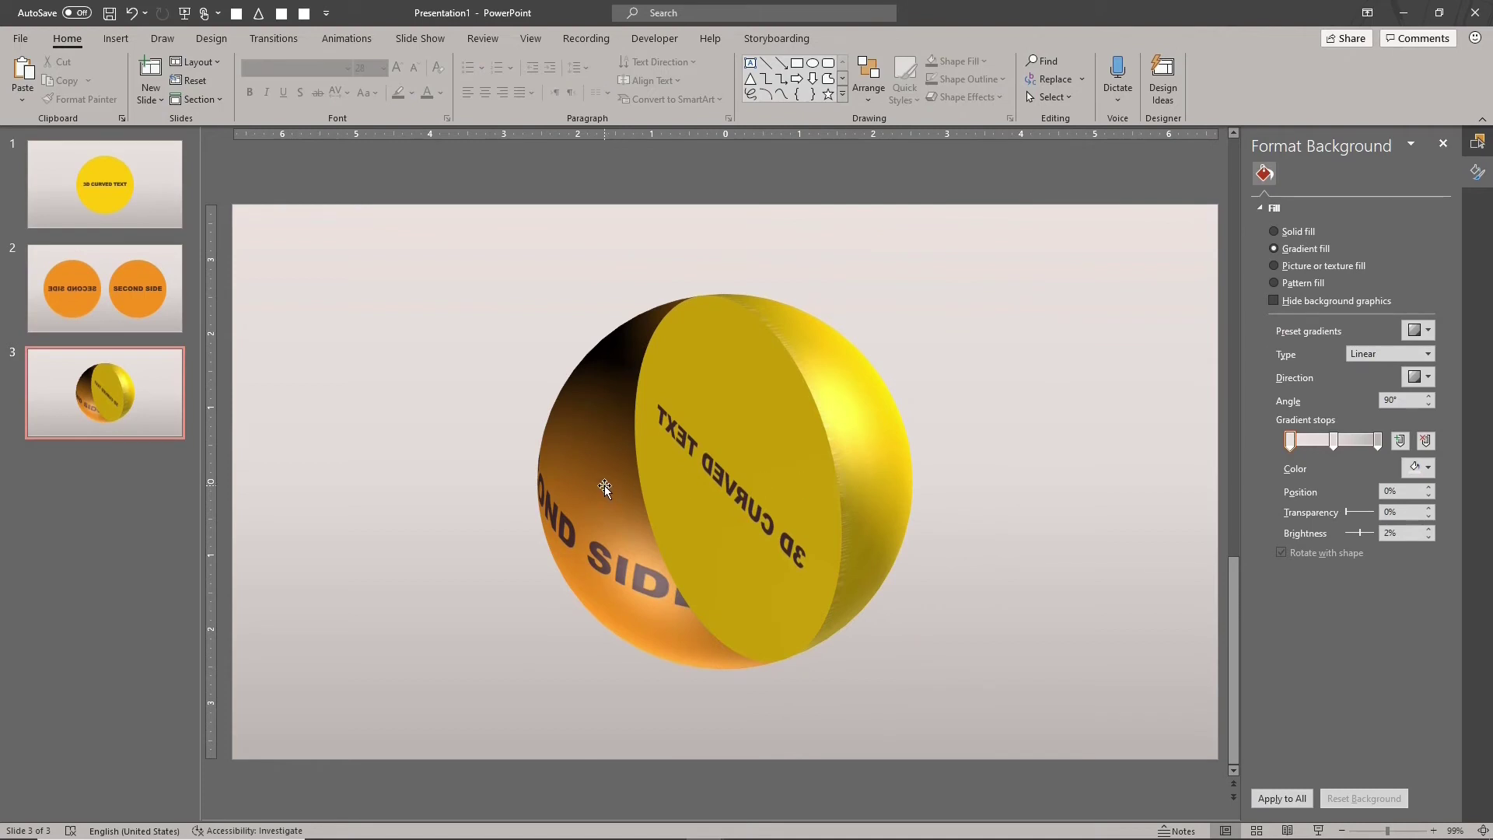
left_click(838, 344)
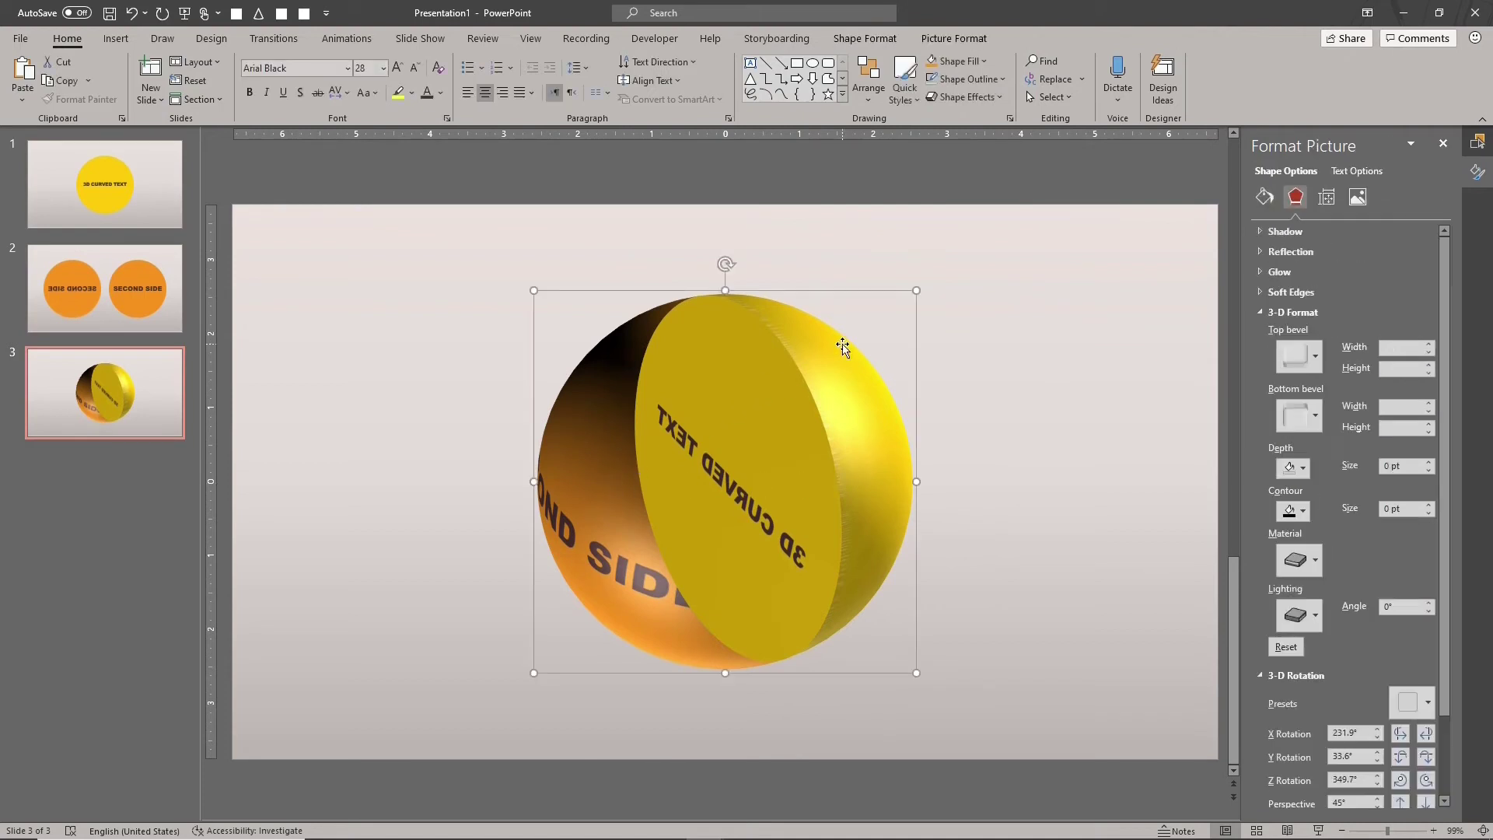
left_click(1477, 141)
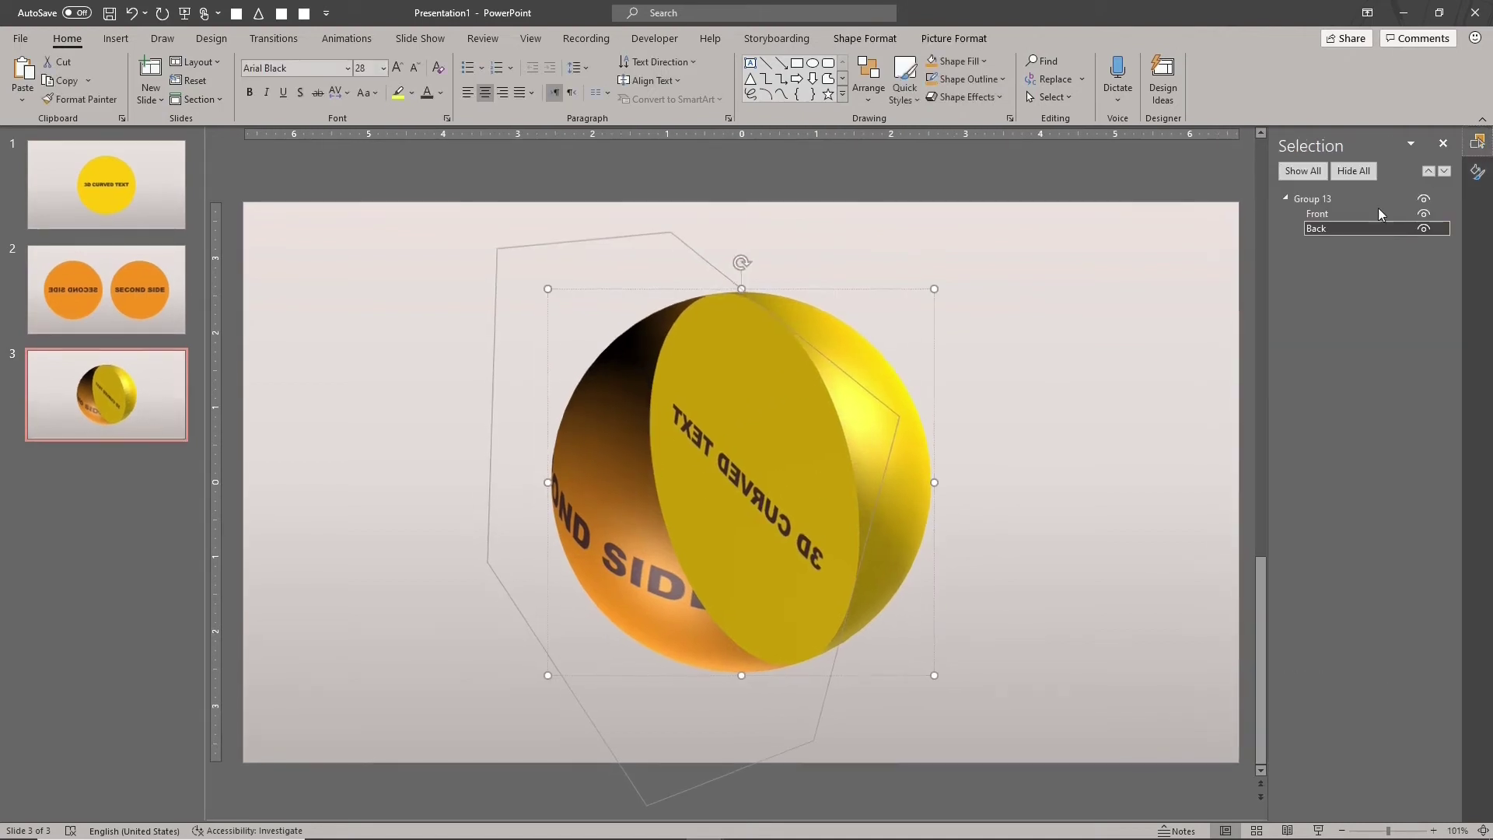
Ungroup the sphere, duplicate Front and Back, and align the copies over the originals.
left_click(1351, 202)
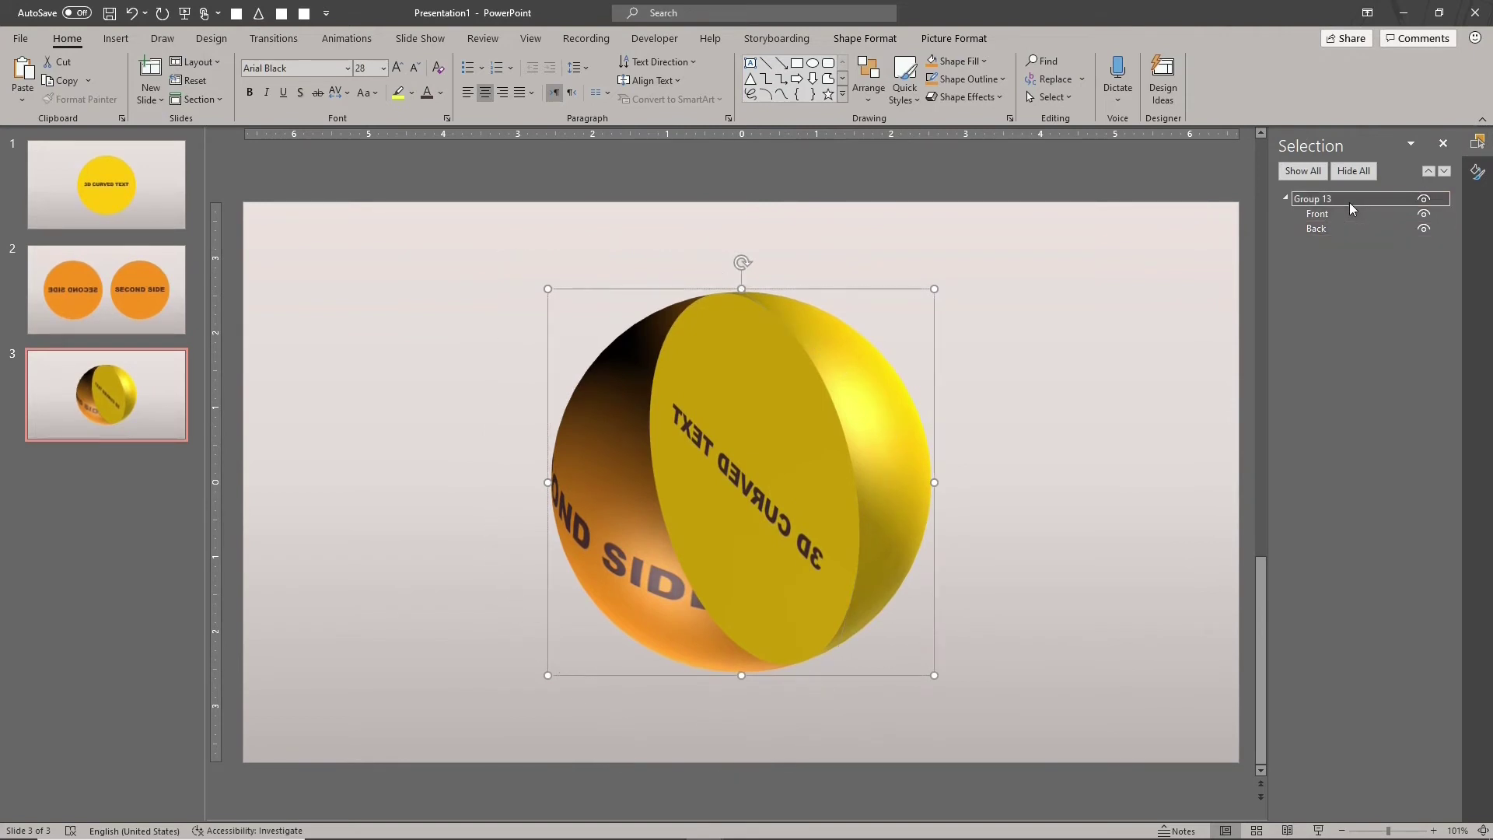
key("ctrl+shift+g")
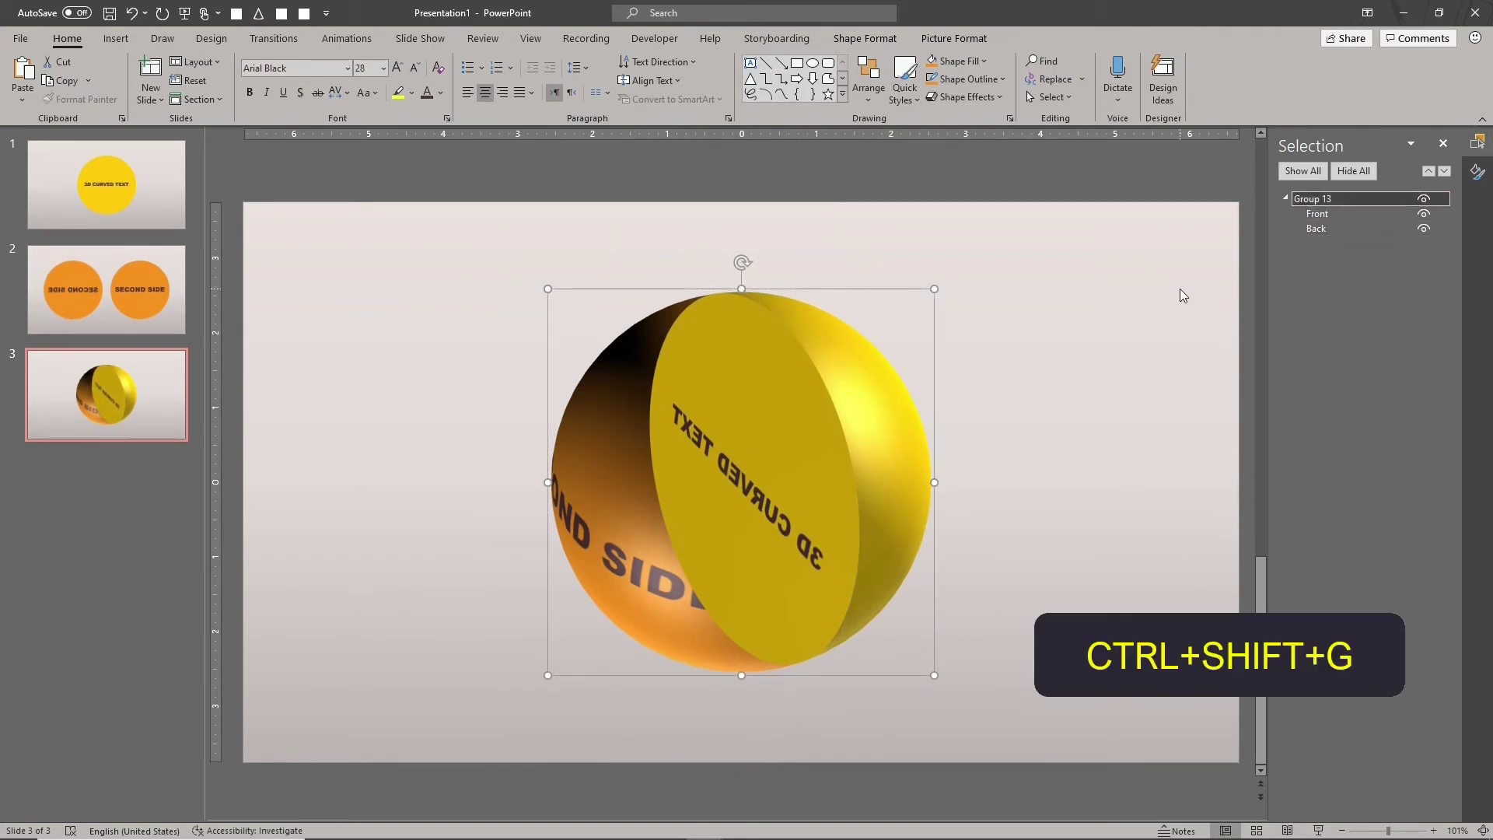
left_click(1087, 335)
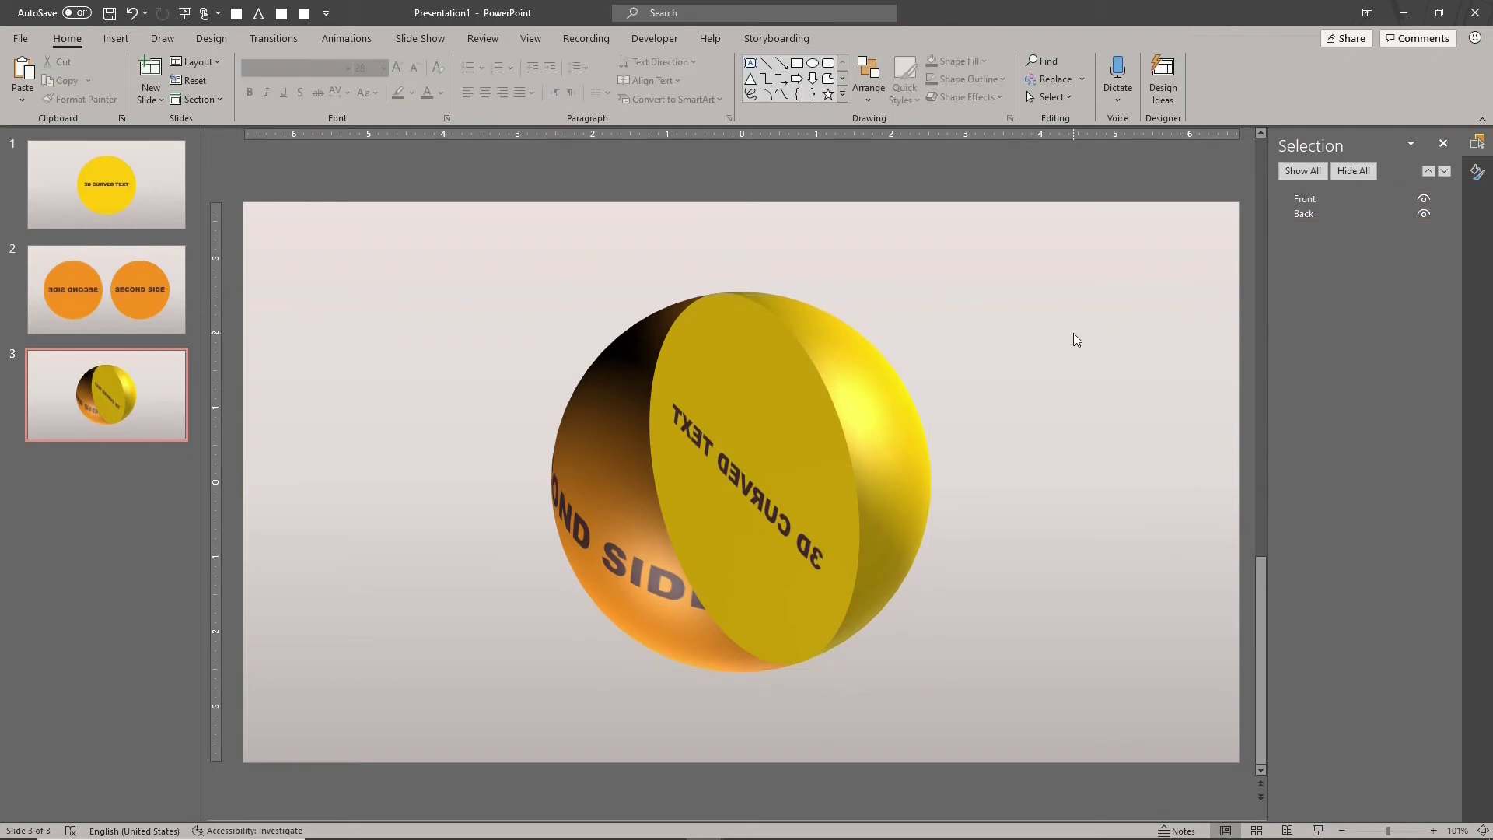
left_click(1346, 203)
left_click(1346, 210, "ctrl")
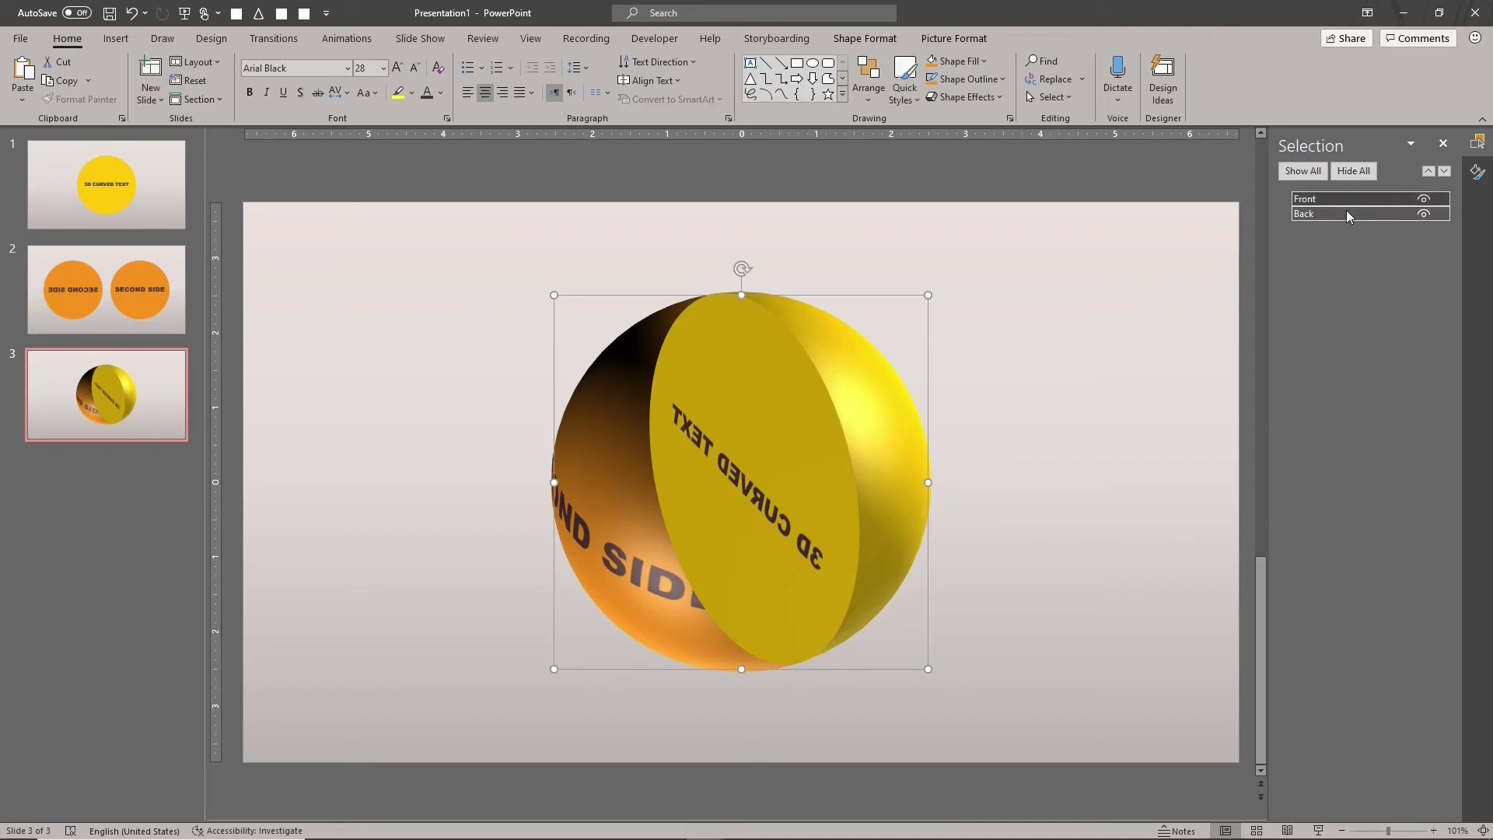
key("ctrl+d")
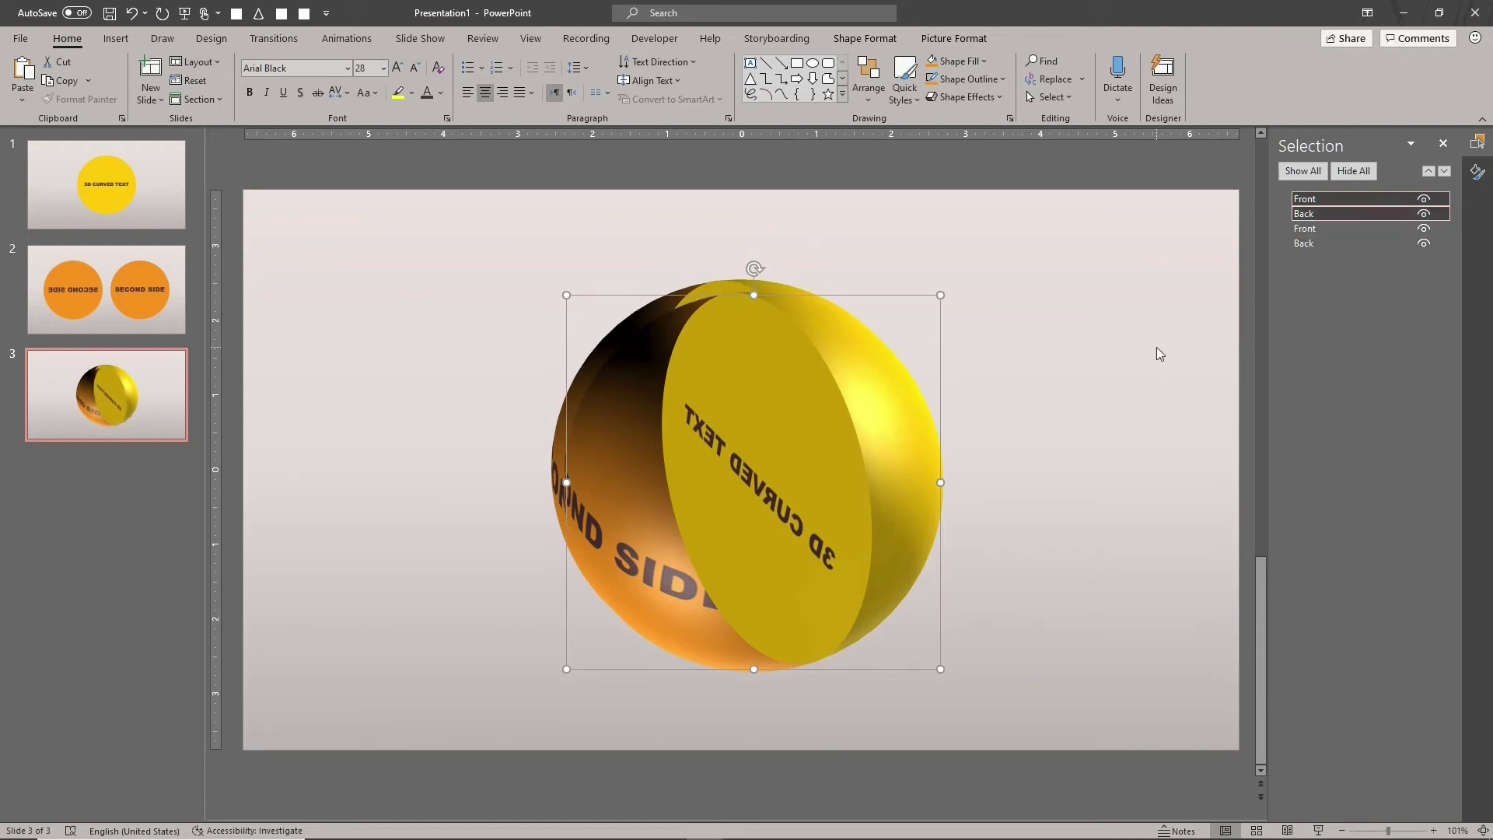
left_click_drag(936, 295, 920, 283)
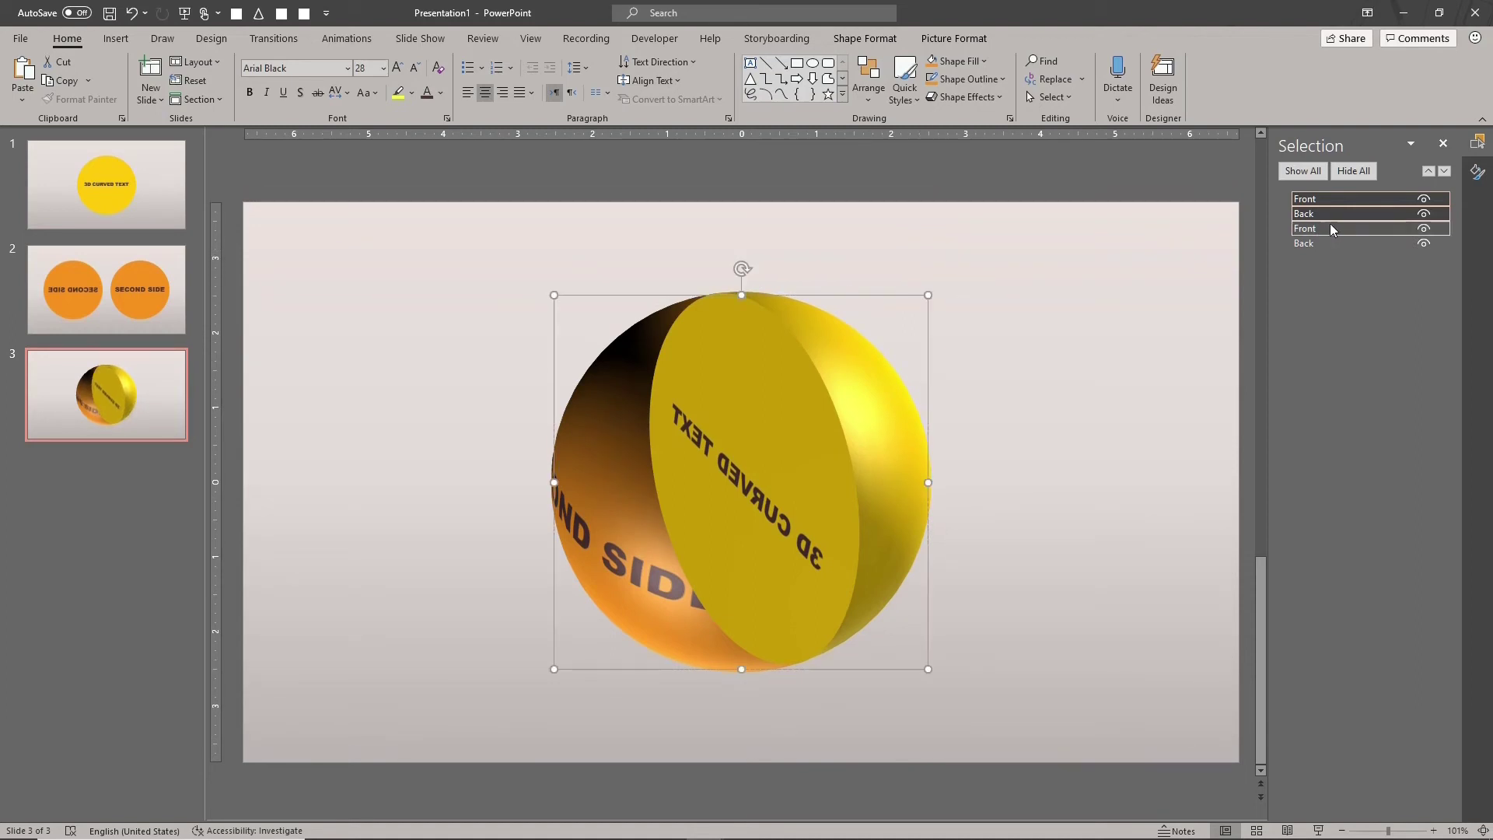
left_click_drag(1334, 229, 1340, 207)
Rename the Front copy to 'Front BG' in the Selection pane.
left_click(1341, 201)
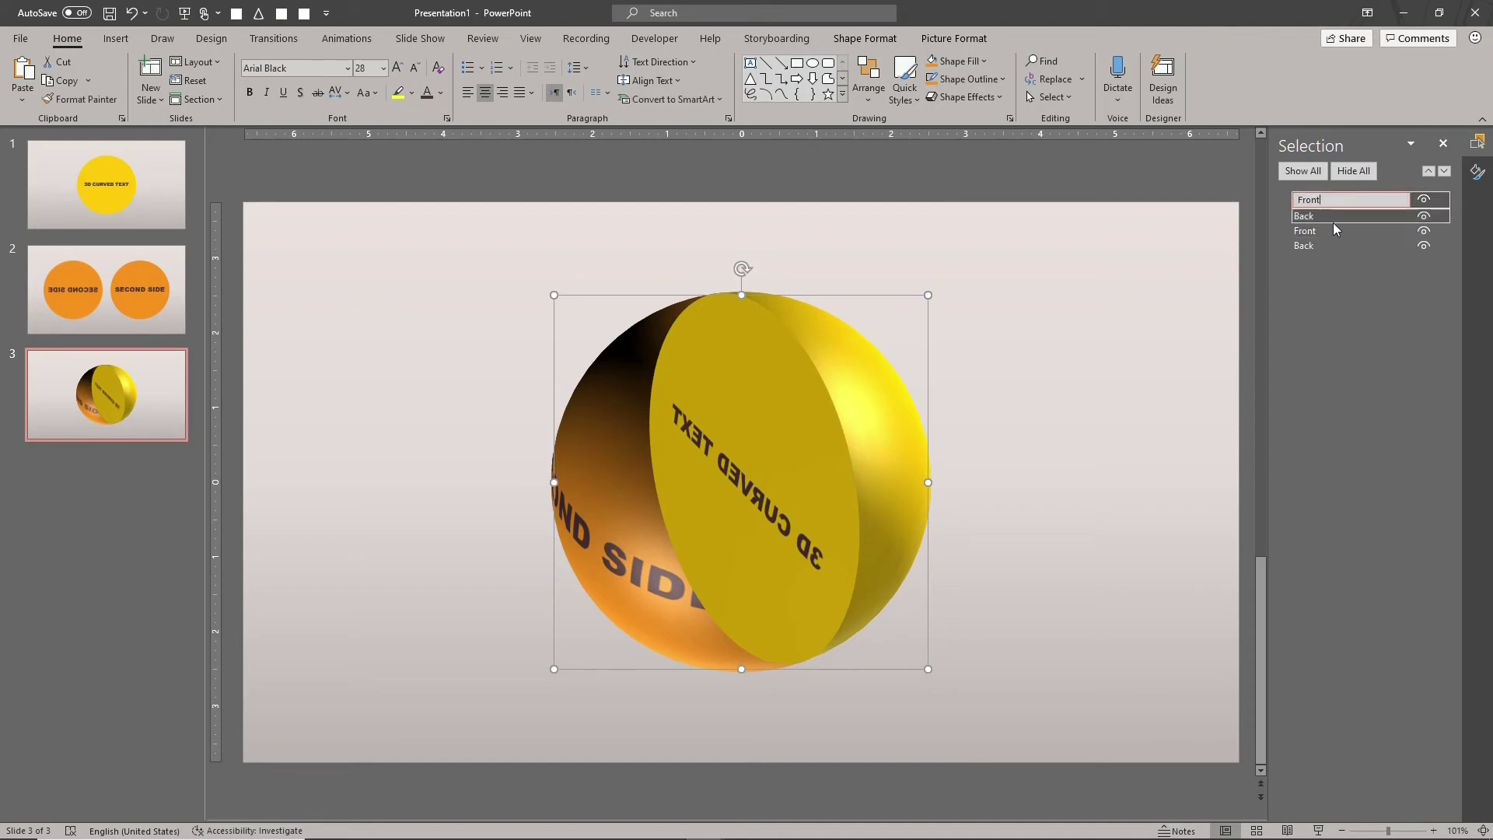
left_click(1336, 232)
left_click(1345, 230)
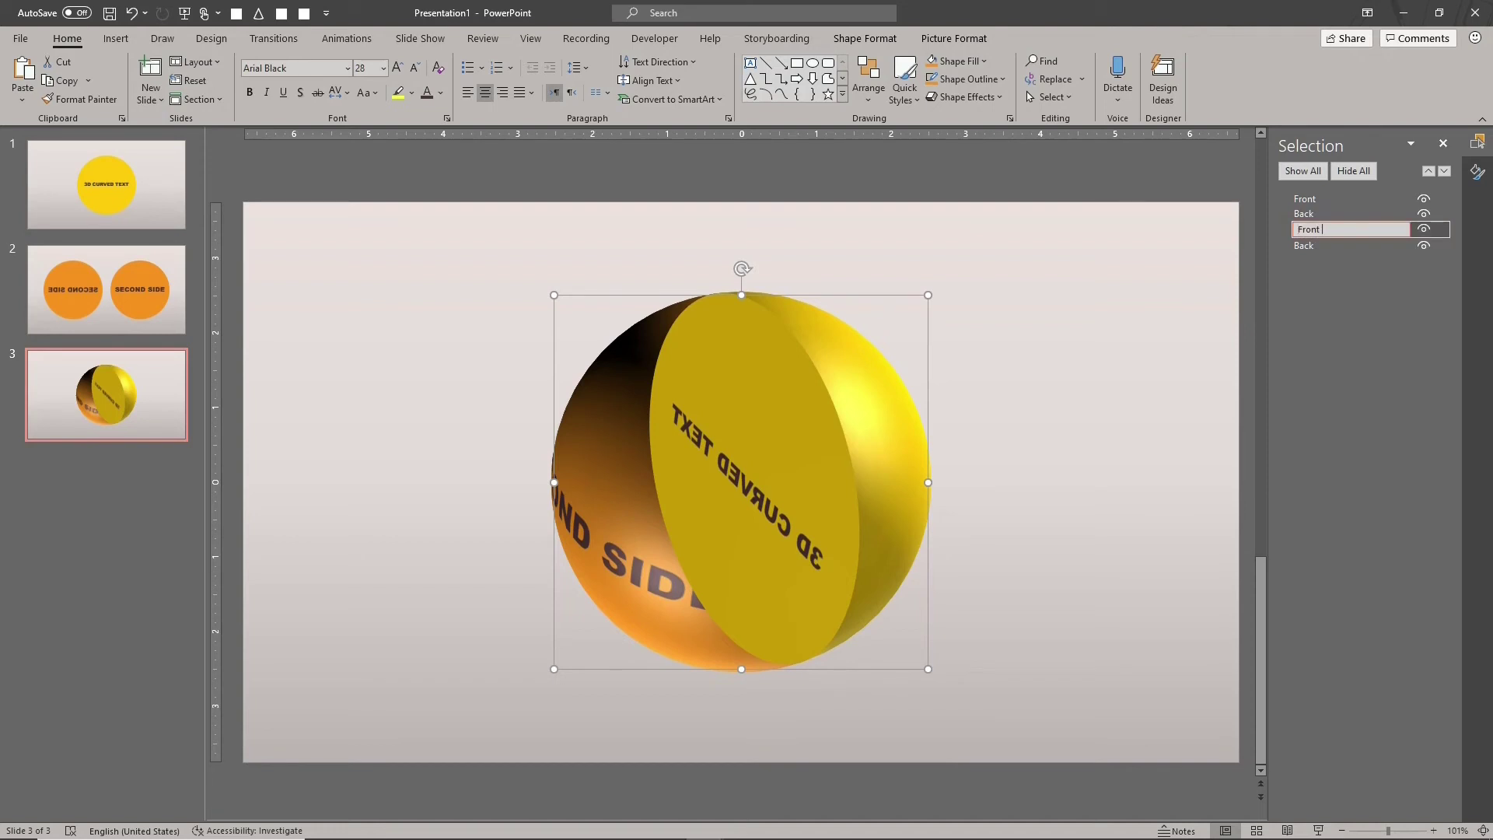
type("BG")
left_click(1344, 245)
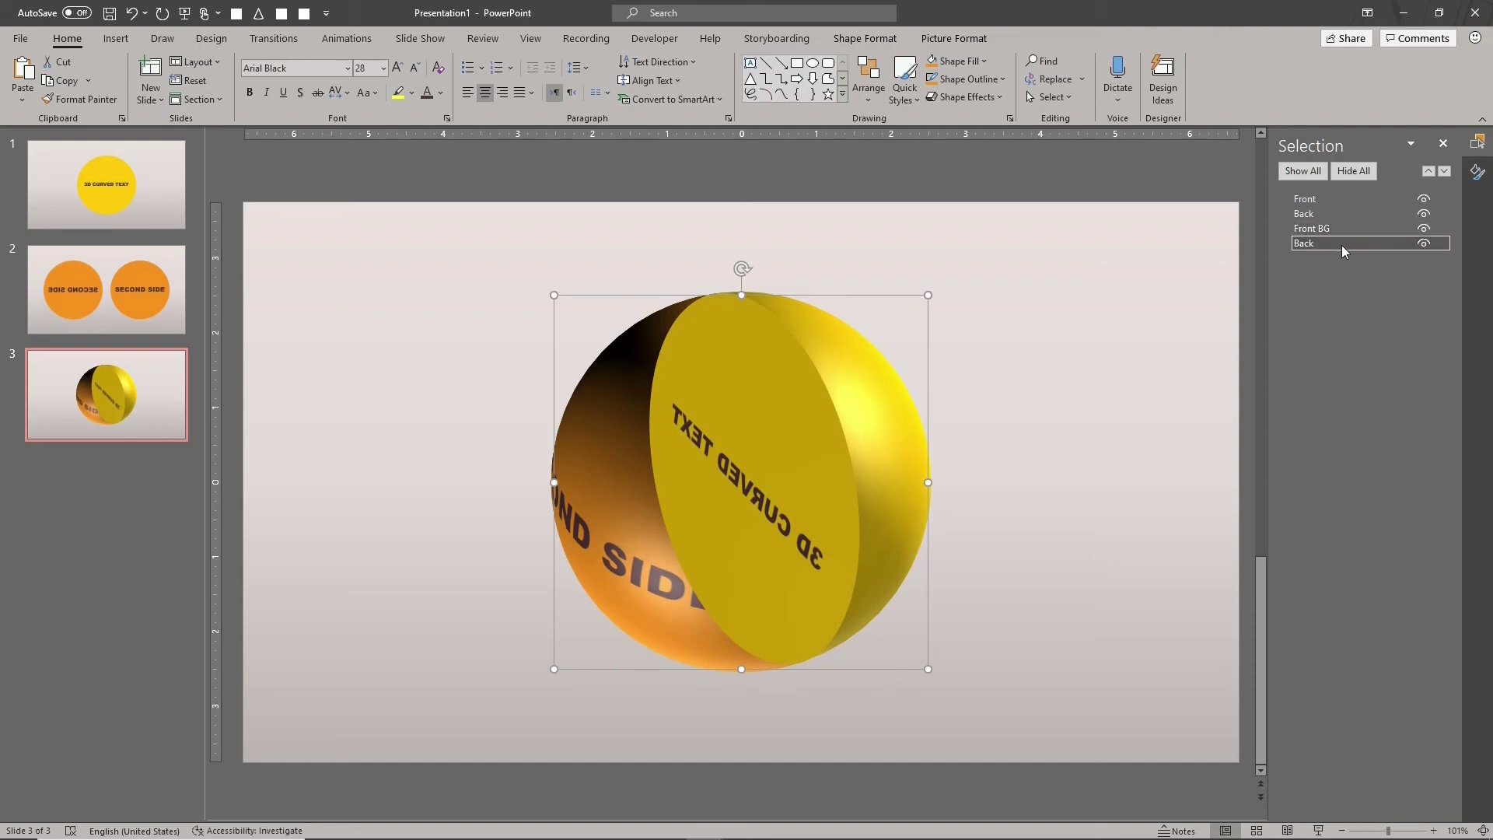
left_click(1348, 246)
type("BG")
Confirm the 'Back BG' name and group all four hemisphere shapes into Group 18.
key("Return")
left_click(1338, 229)
left_click(983, 60)
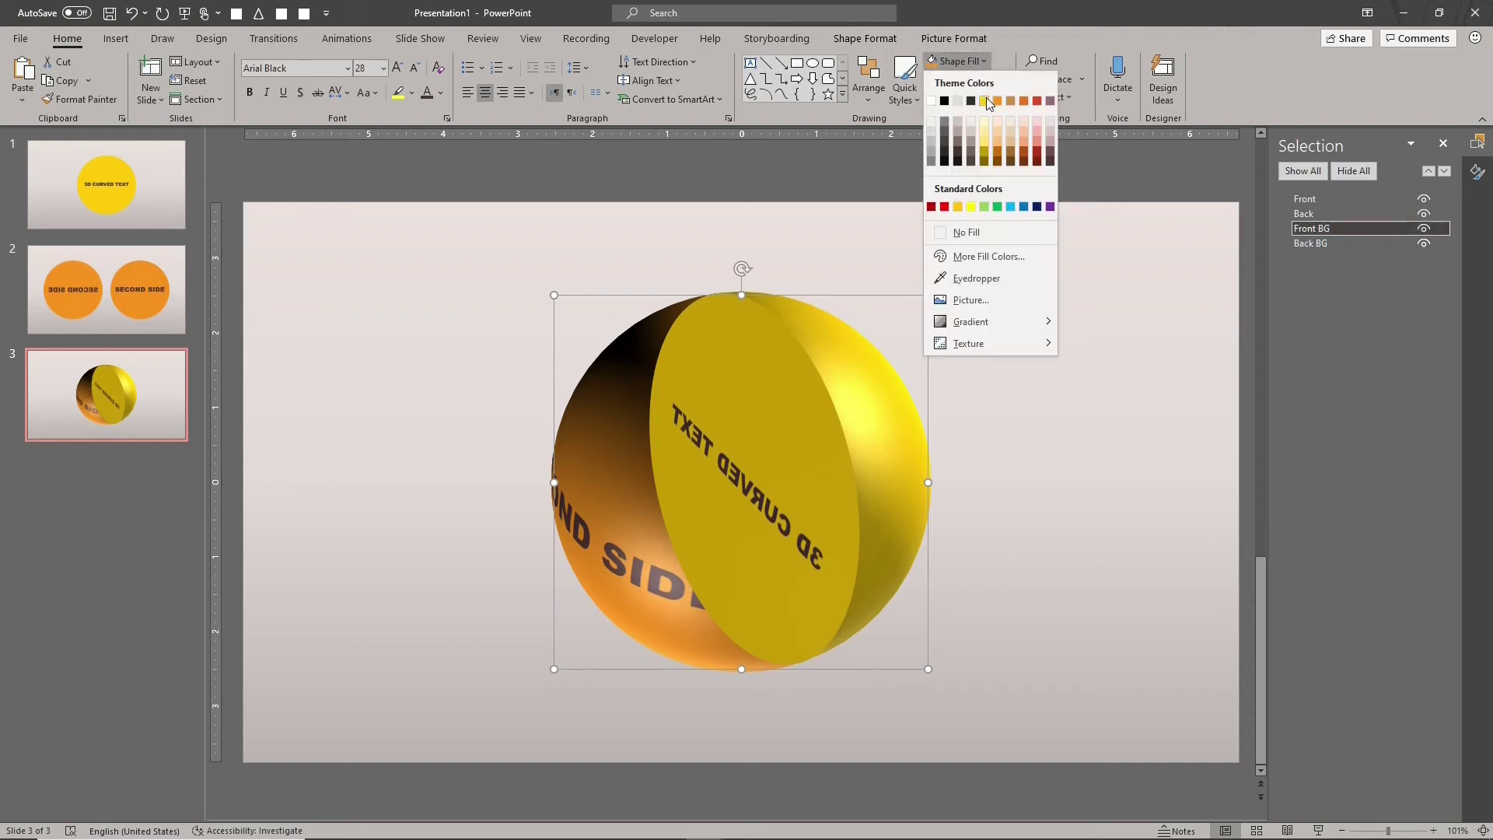
key("Escape")
left_click(1099, 367)
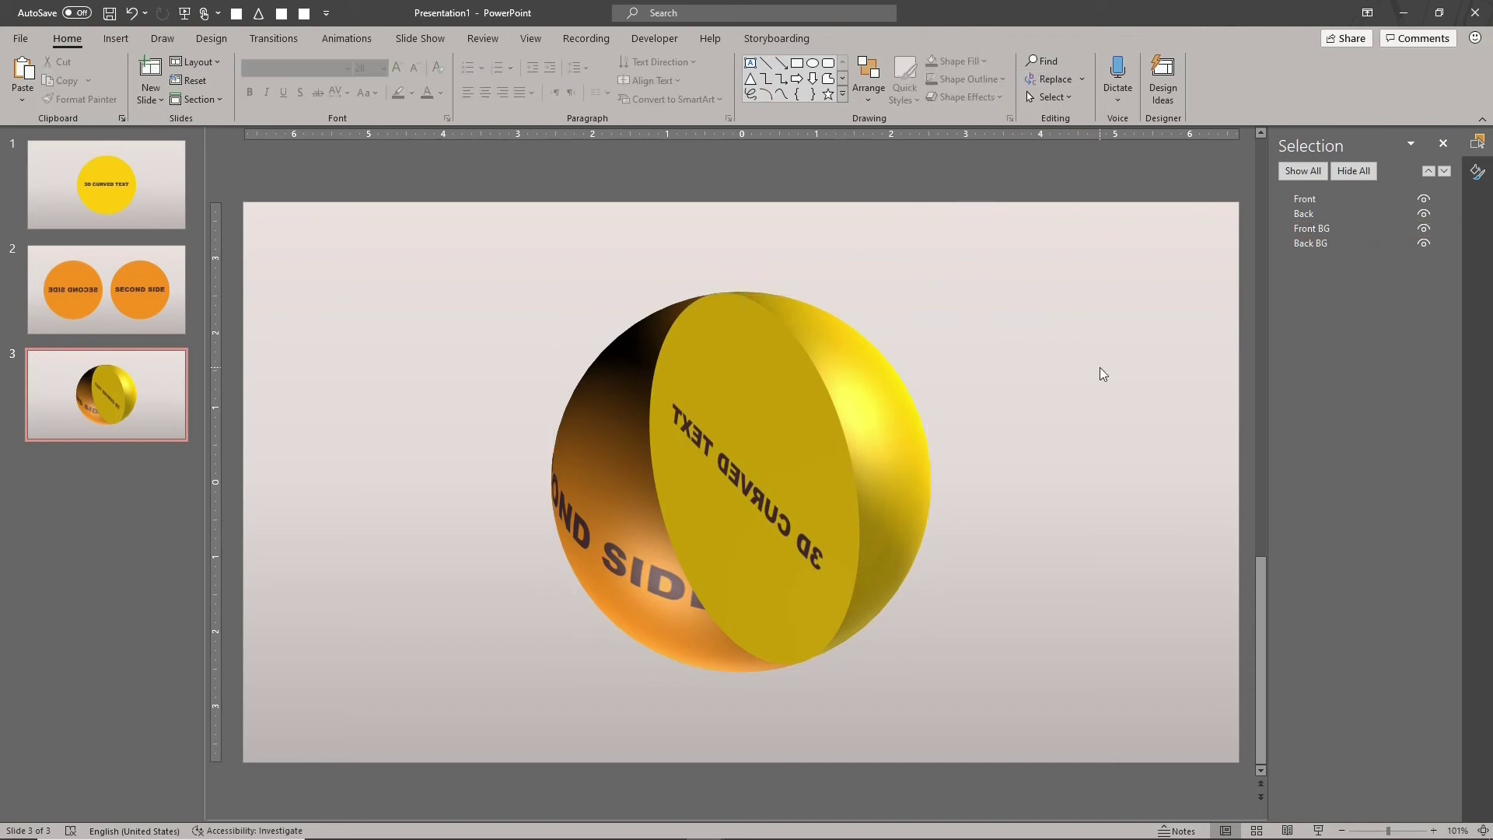
key("ctrl+a")
key("ctrl+g")
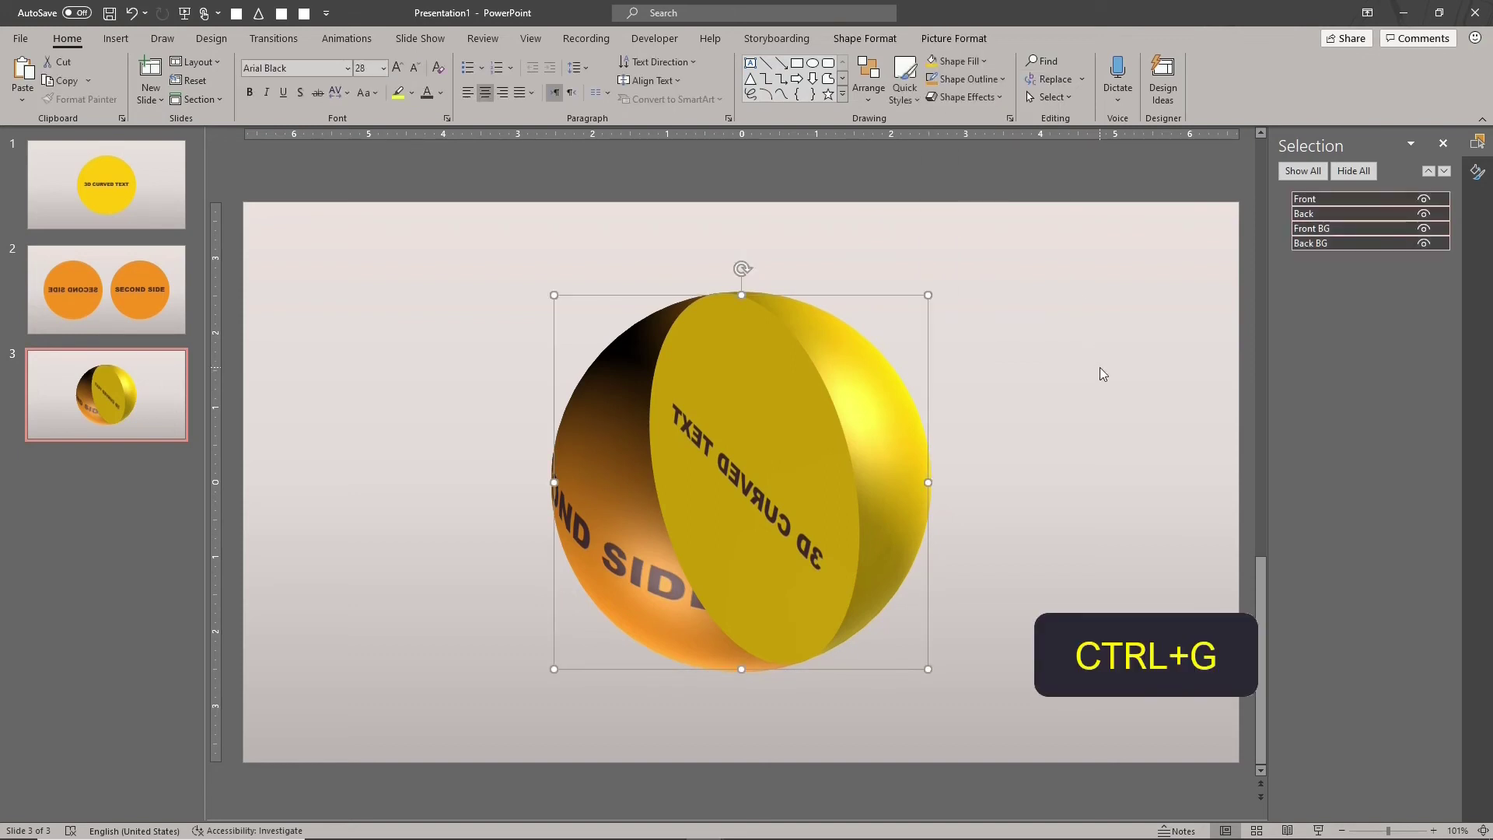
left_click(1477, 173)
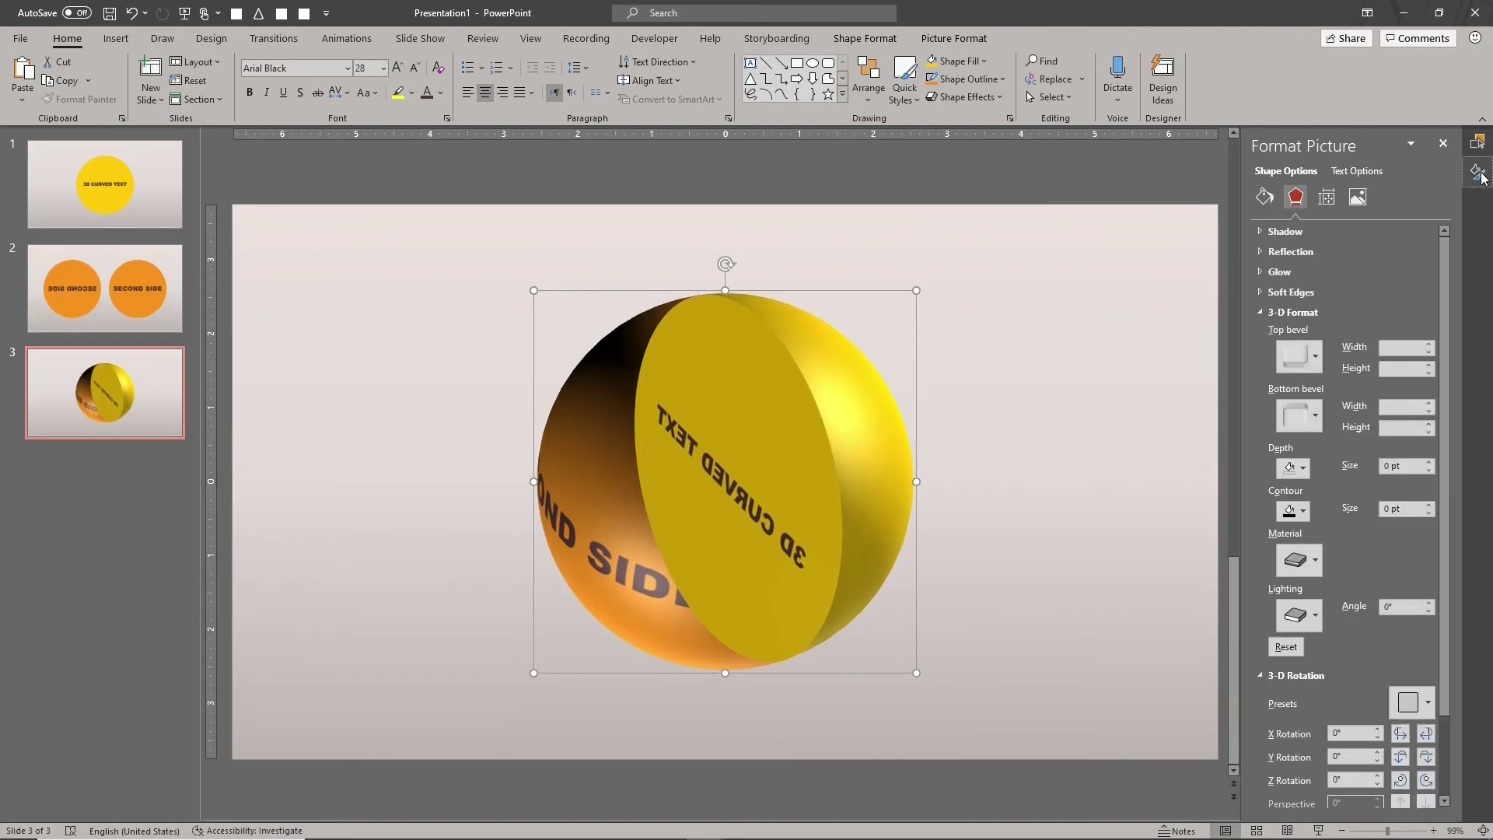
Apply the first Perspective 3-D rotation preset and bring X rotation to 230°.
left_click(1411, 703)
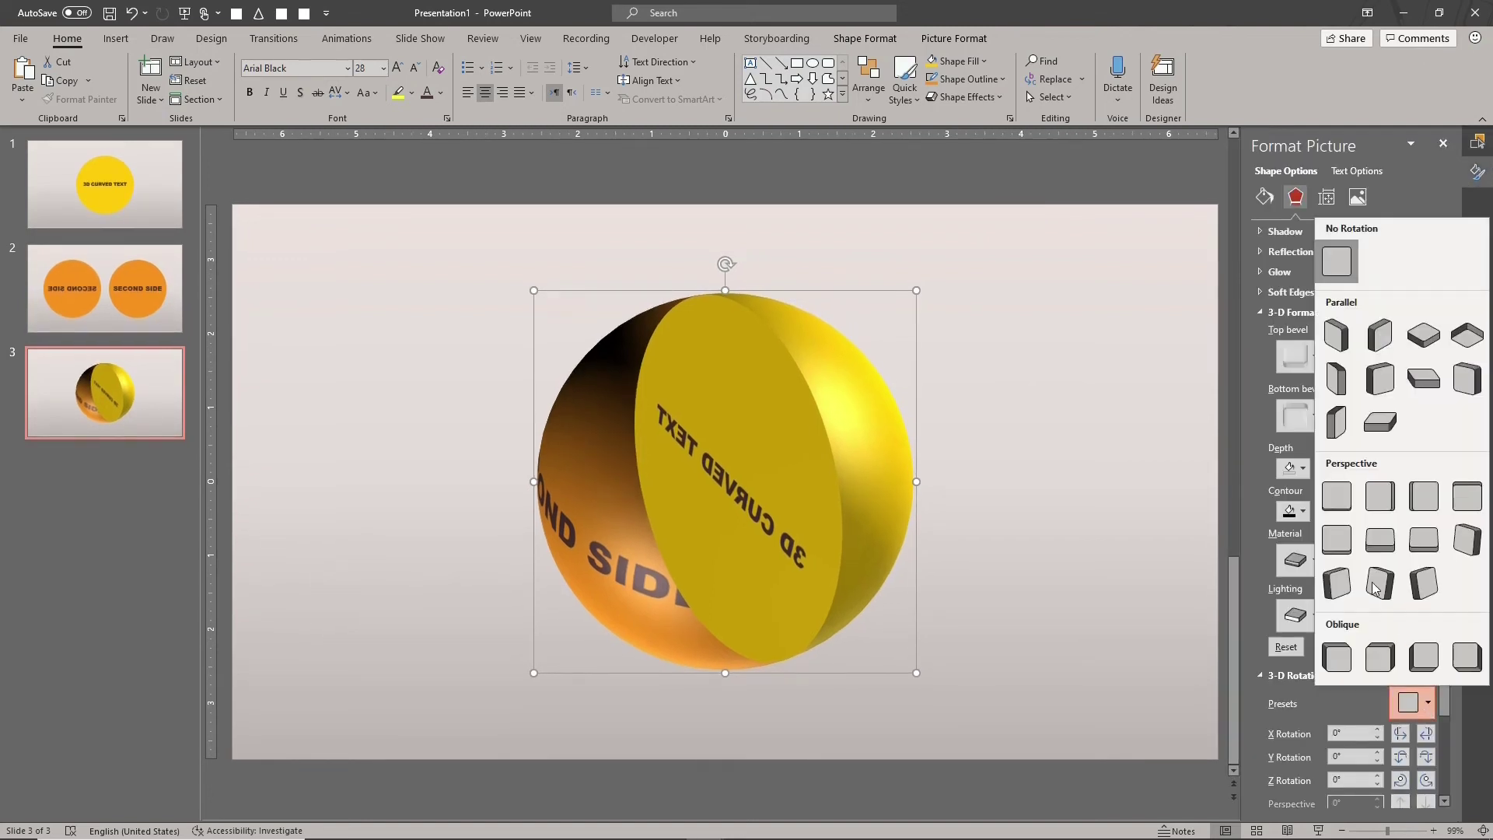
left_click(1336, 501)
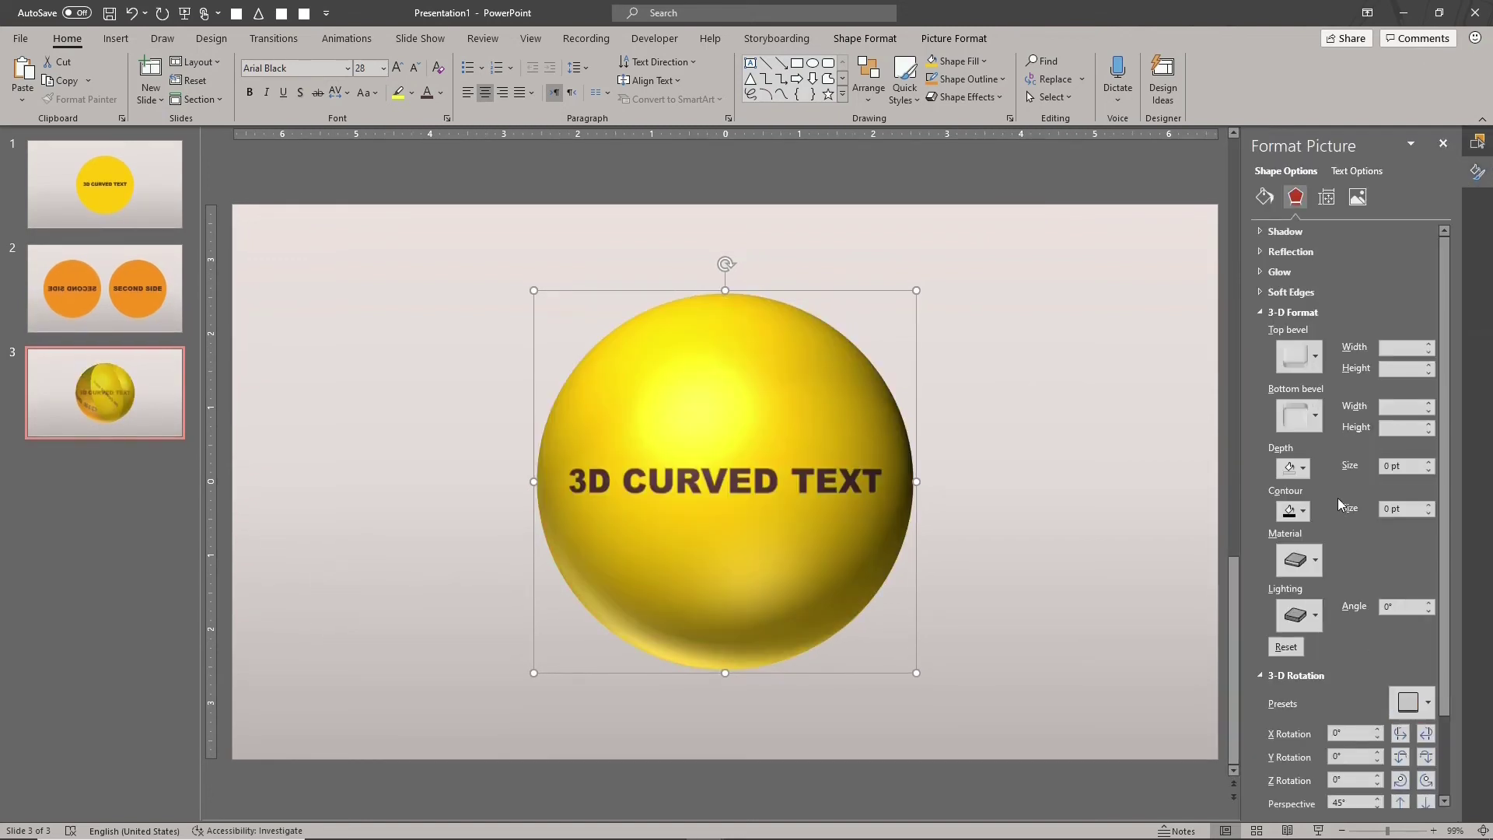
left_click(1404, 737)
left_click(1404, 737)
left_click(1404, 737)
left_click(1404, 737)
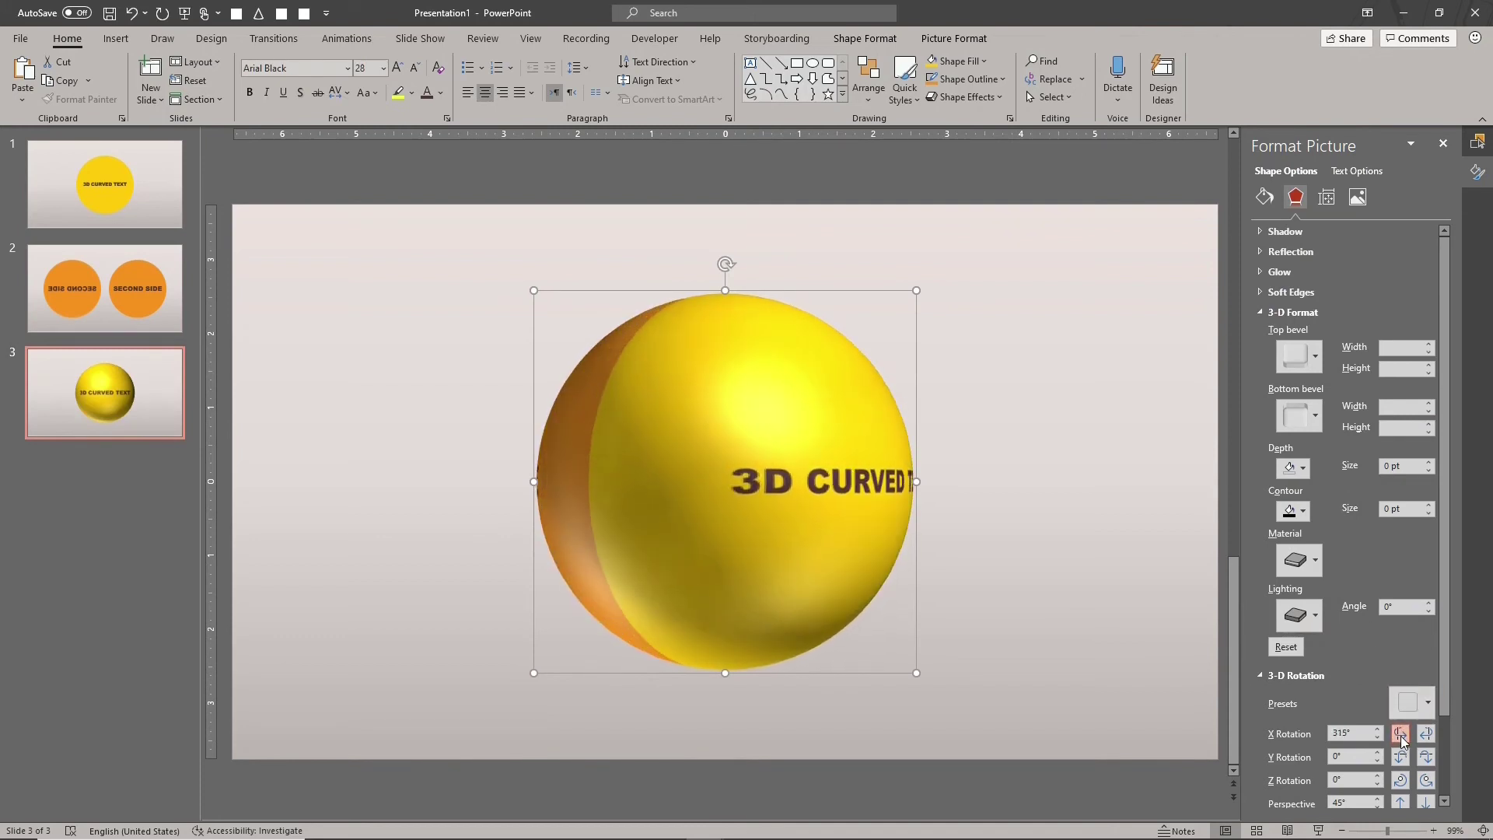
left_click(1401, 736)
left_click(1401, 735)
left_click(1401, 735)
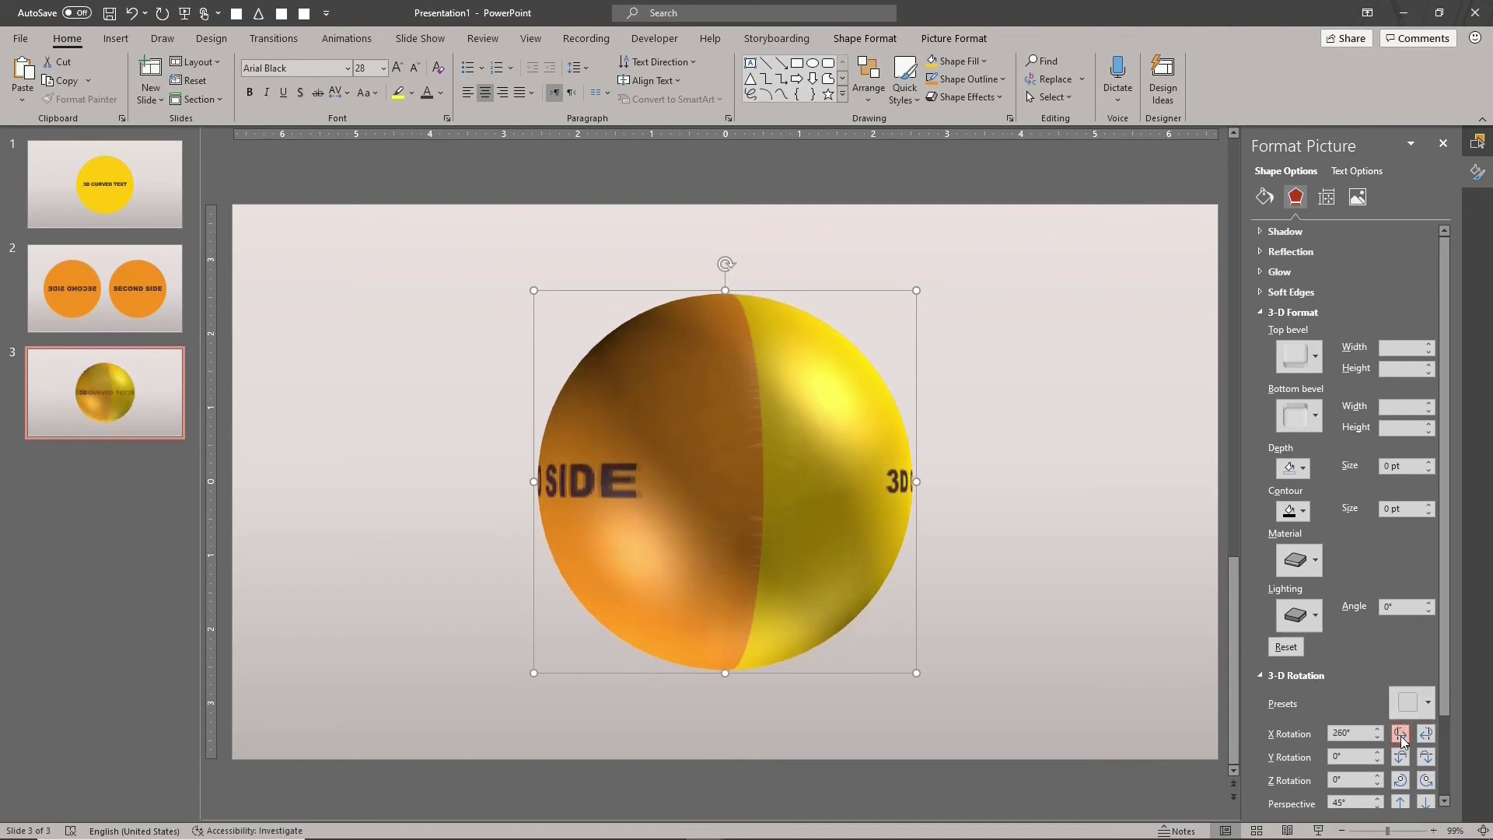
left_click(1401, 734)
left_click(1401, 735)
left_click(1401, 735)
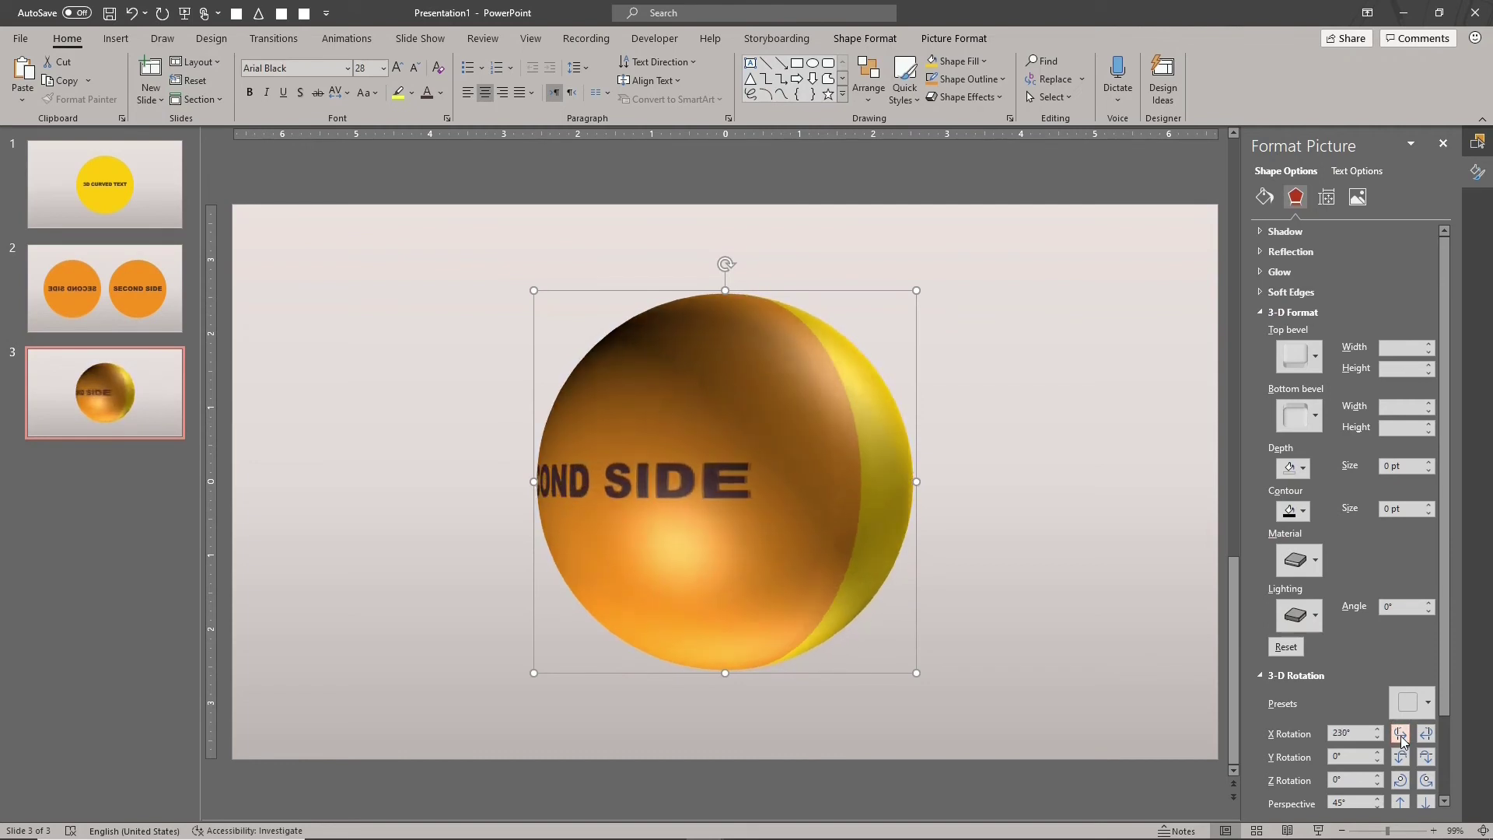
Tilt the grouped sphere's Y rotation up to 45°.
left_click(1401, 756)
left_click(1401, 757)
left_click(1401, 756)
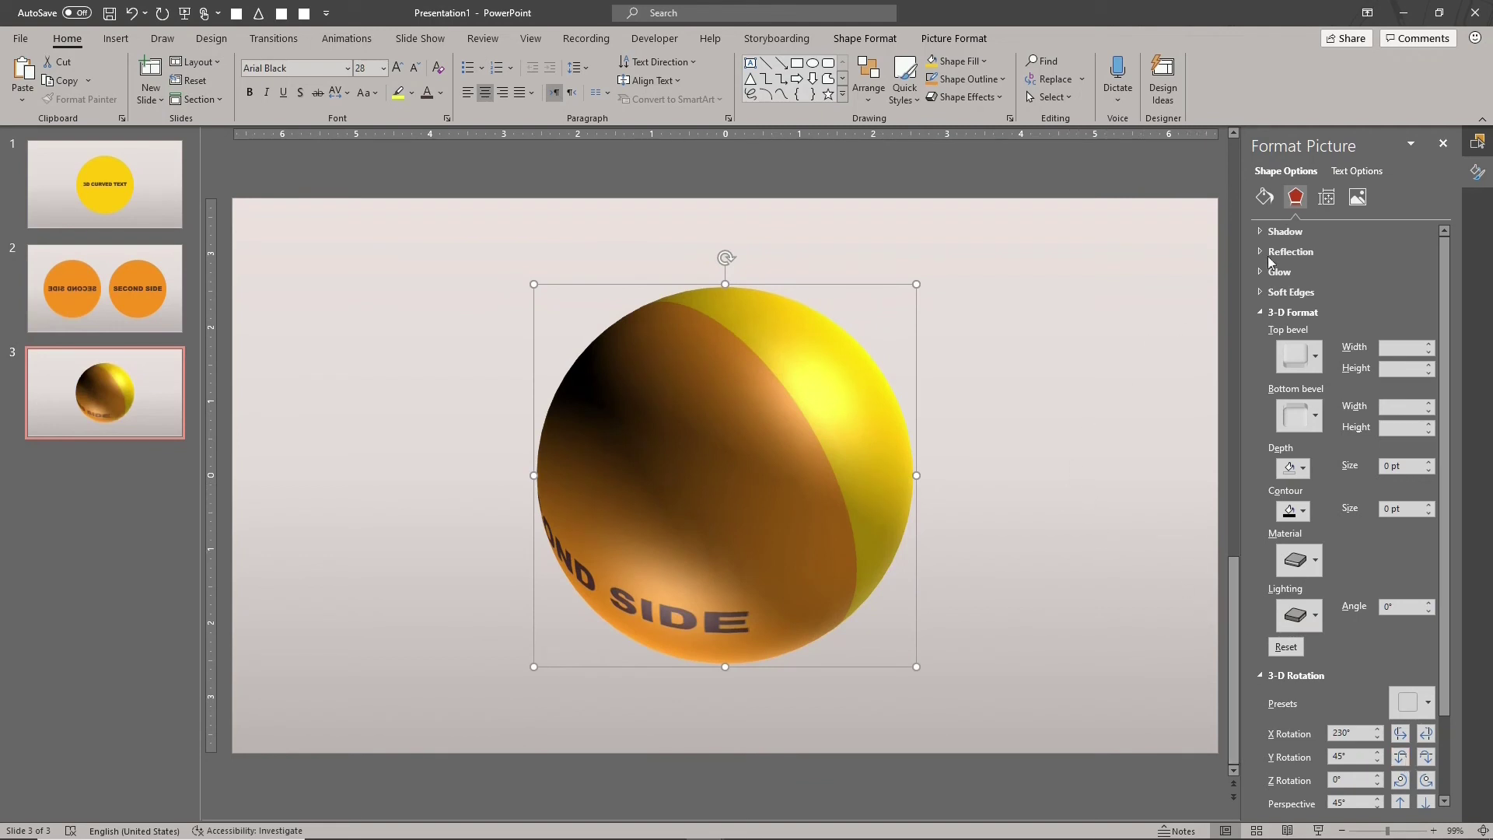
Hide and show Back BG and Front BG to compare the sphere's appearance.
left_click(1475, 144)
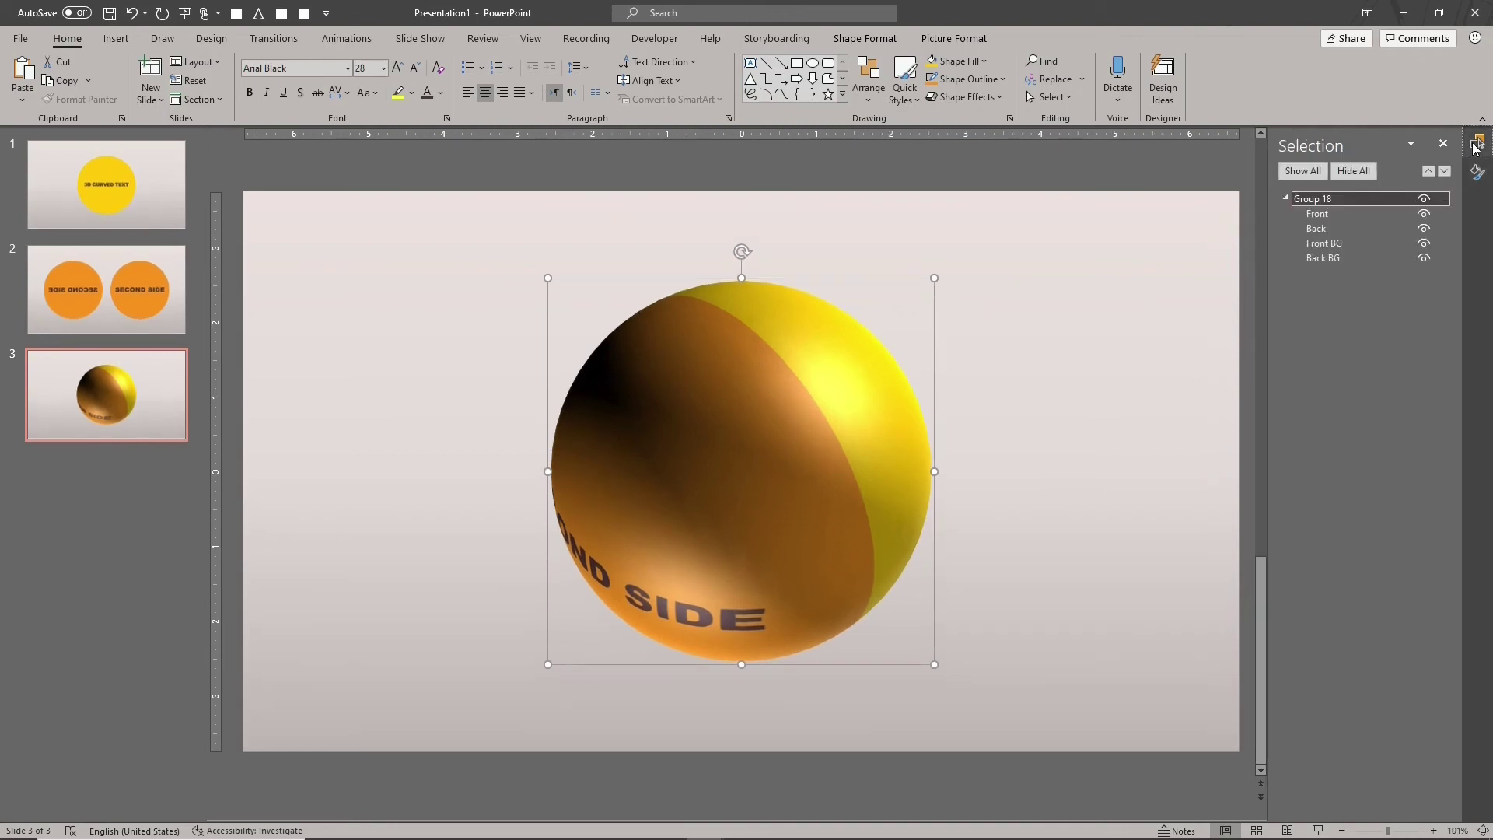
left_click(1424, 259)
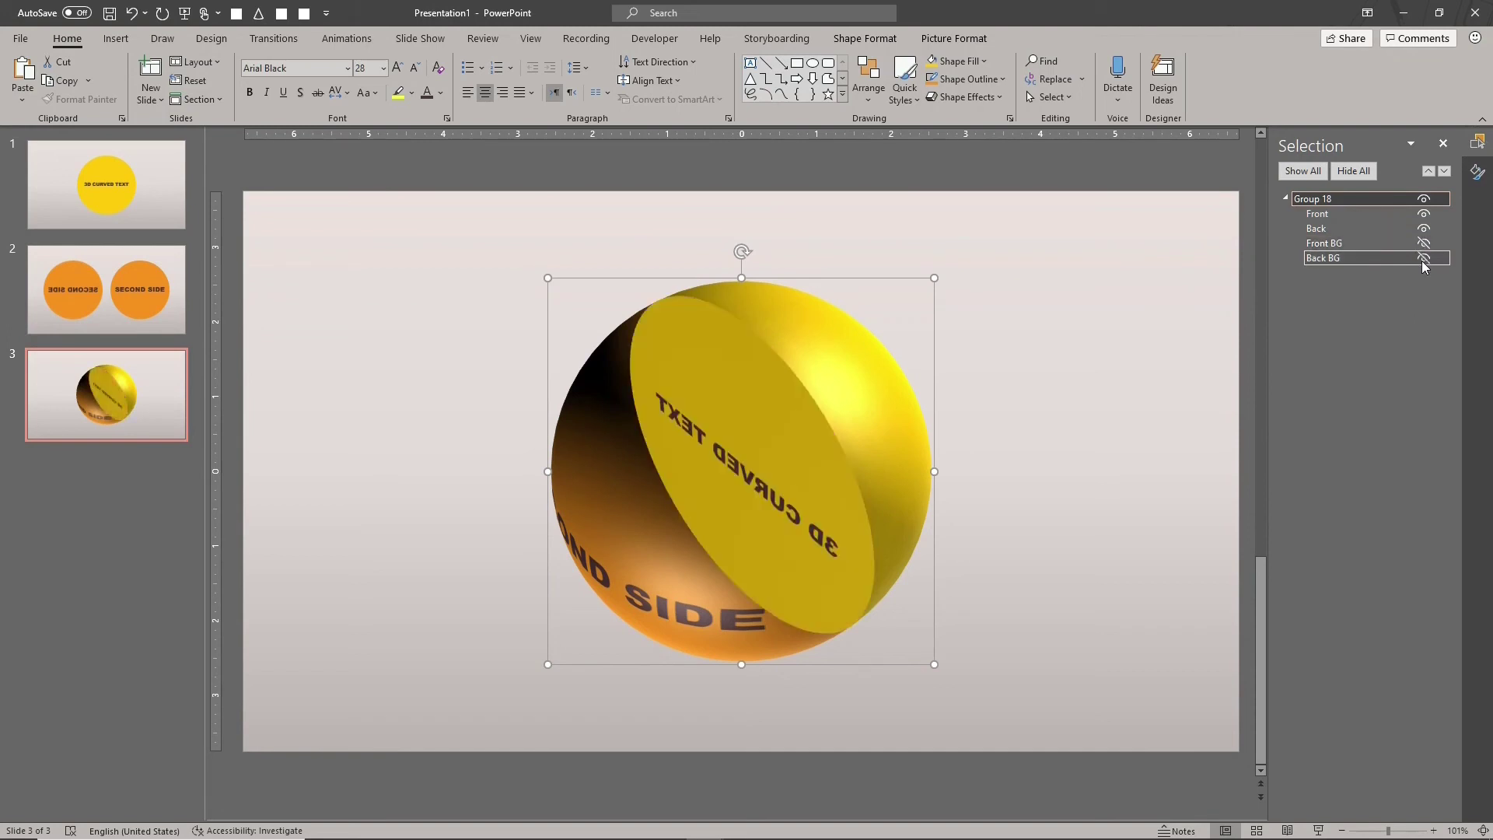
left_click(1424, 246)
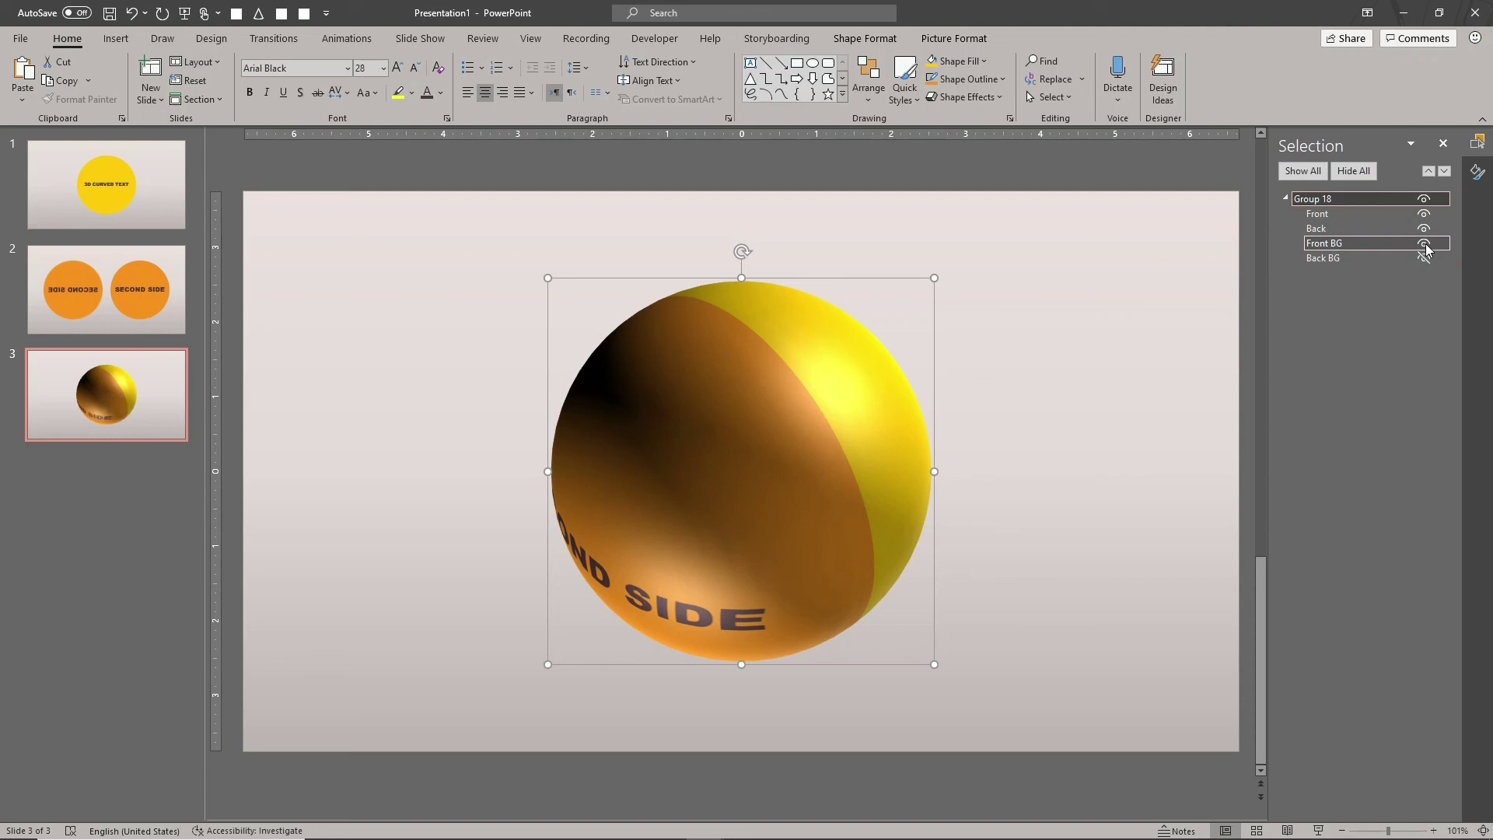
left_click(1424, 258)
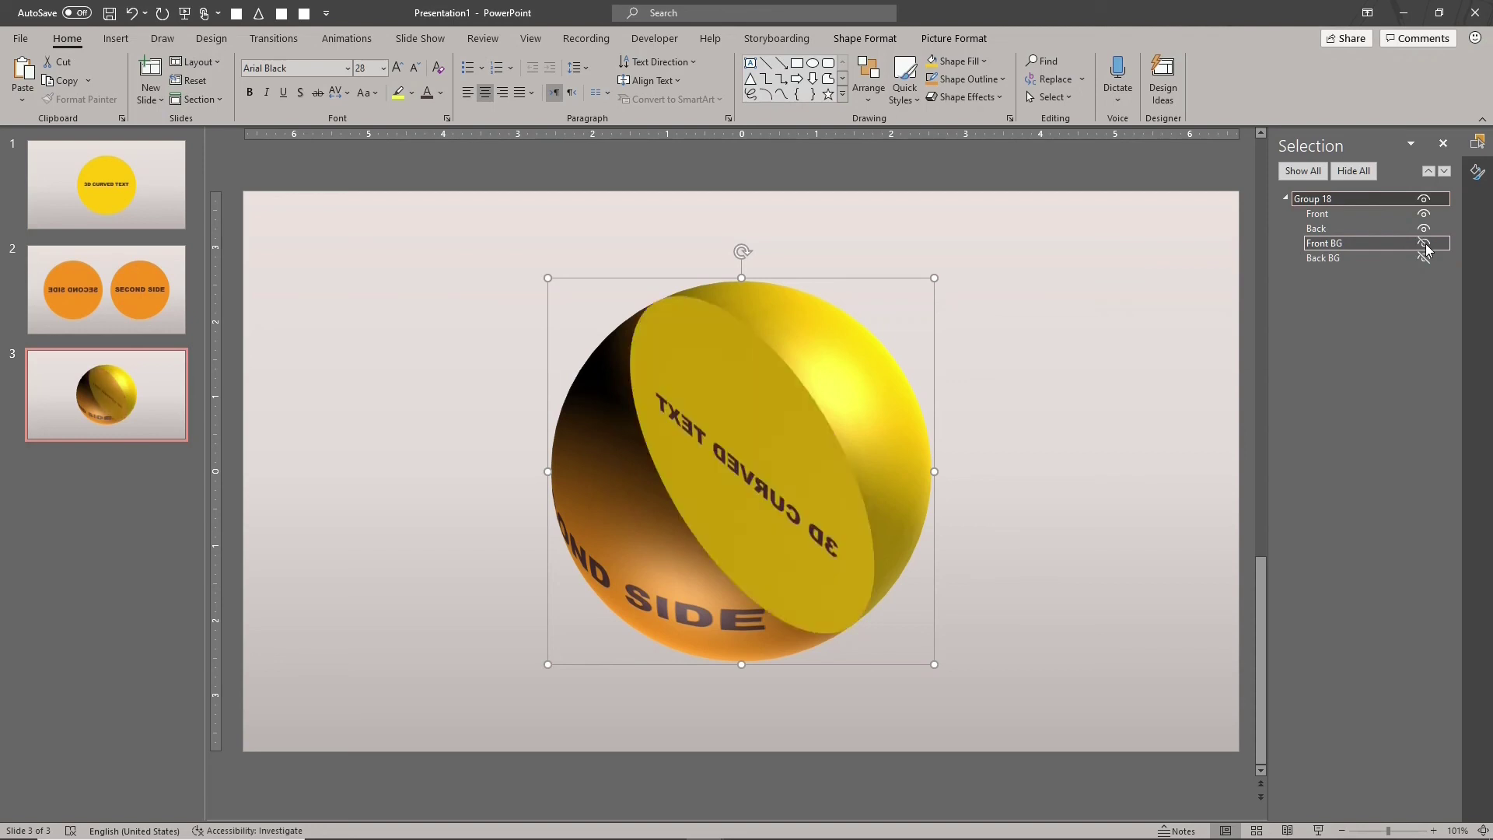
left_click(1423, 258)
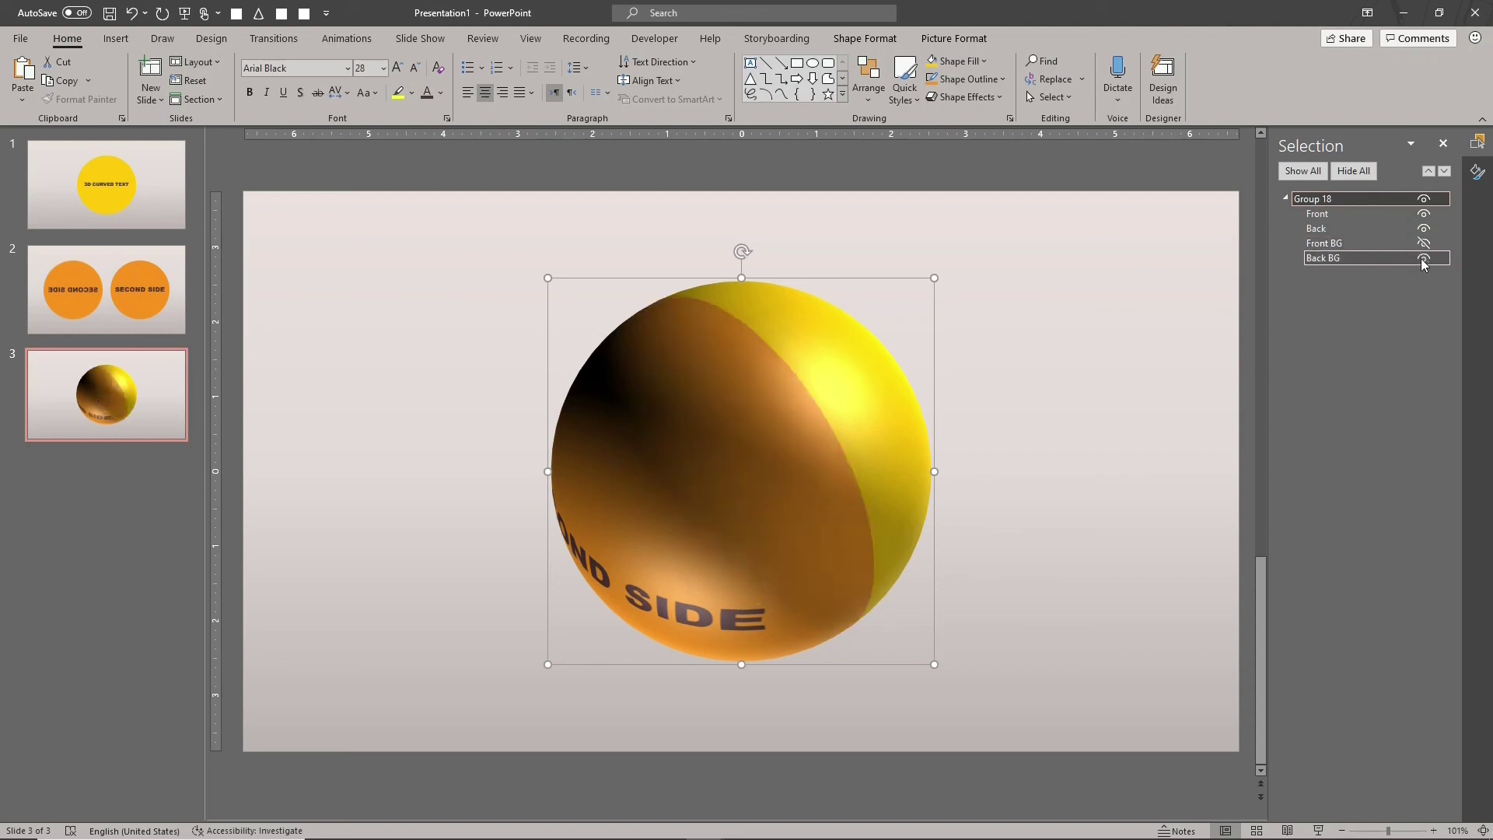